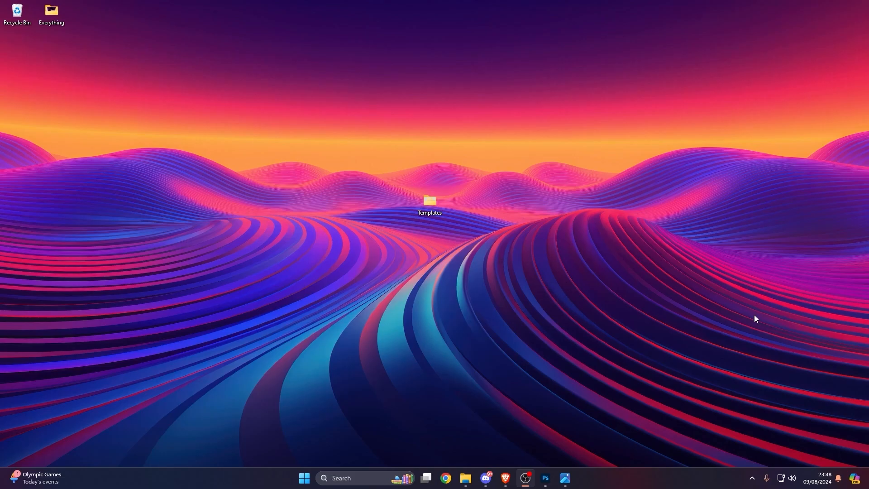
View Photoshop's home screen, switch to the browser to view photopea.com, and return to the desktop
left_click(546, 478)
left_click(820, 4)
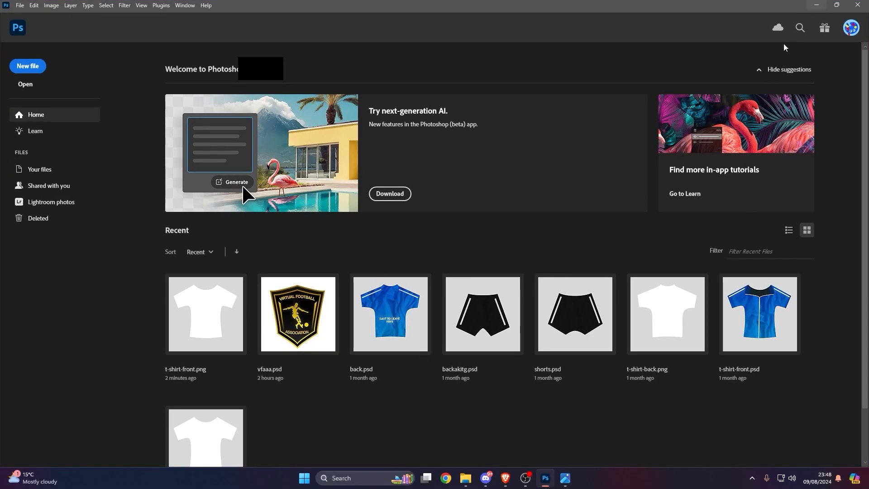
left_click(503, 479)
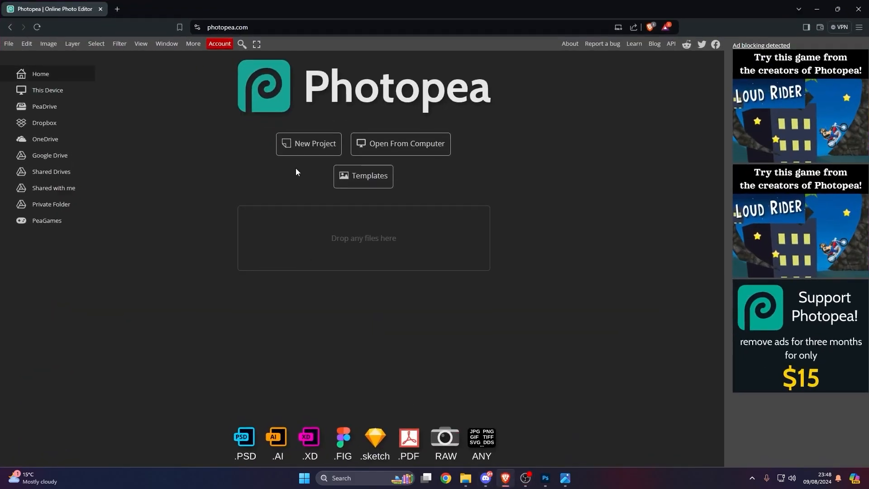
left_click_drag(250, 28, 215, 30)
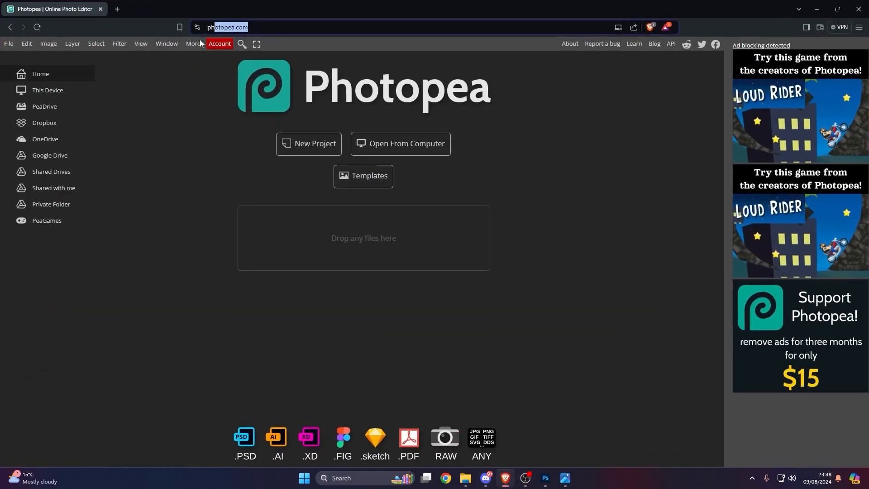
left_click(187, 150)
left_click_drag(274, 30, 206, 35)
left_click(207, 148)
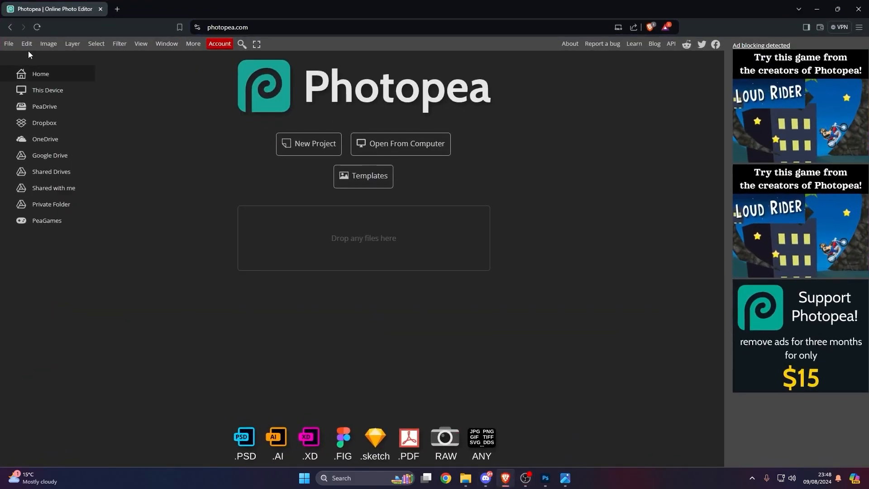
left_click(816, 9)
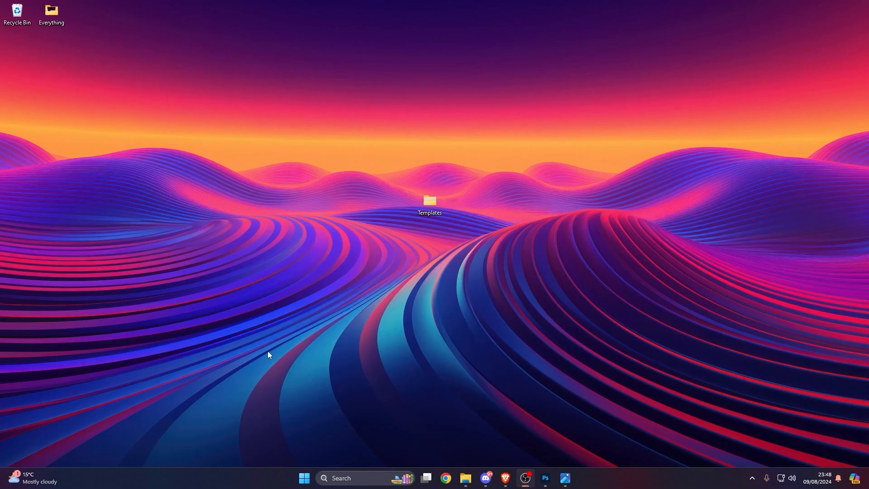
Examine the design details of the red Manchester United shirt in the Photos image viewer
left_click(566, 478)
left_click_drag(390, 172, 602, 67)
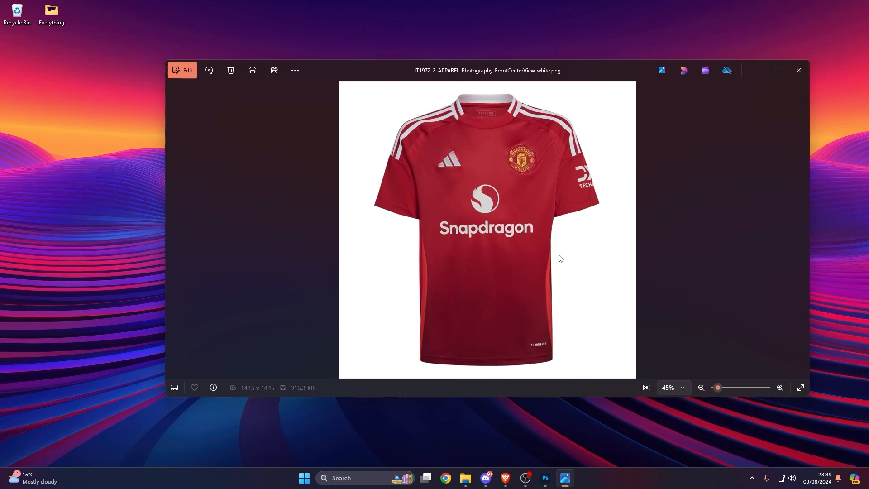
scroll(516, 267, "up", 5)
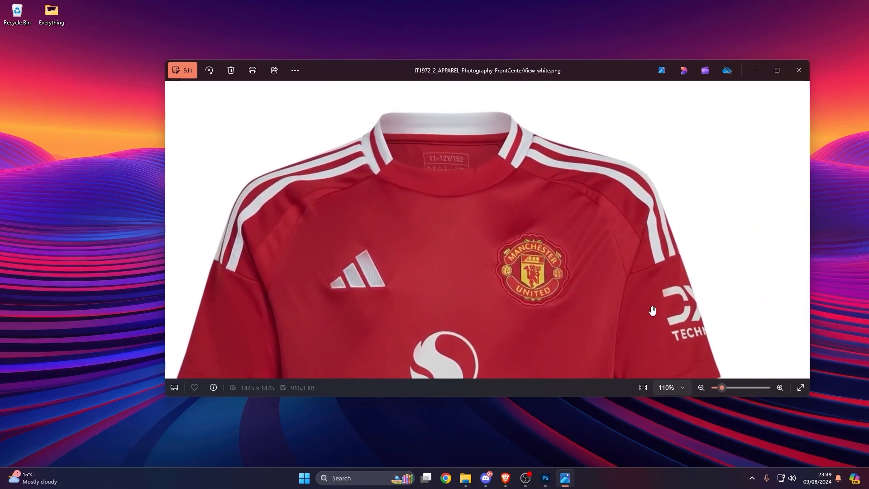
left_click_drag(652, 311, 591, 133)
scroll(517, 208, "down", 5)
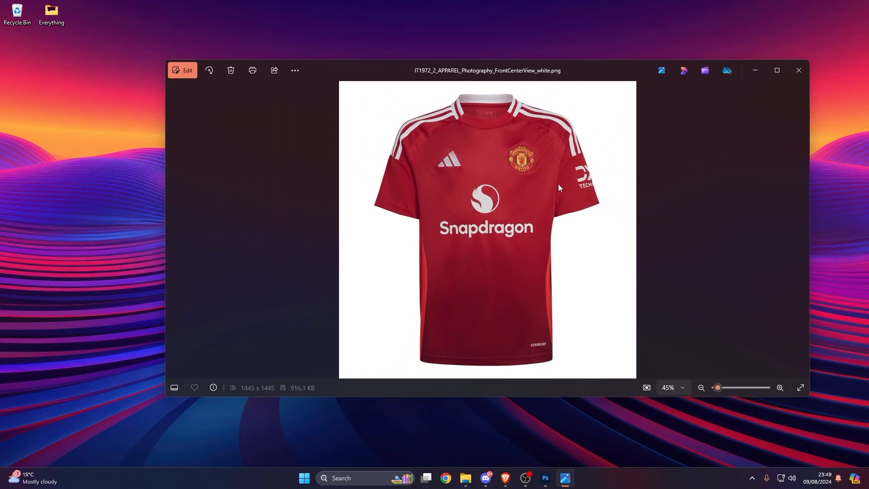
key("super+d")
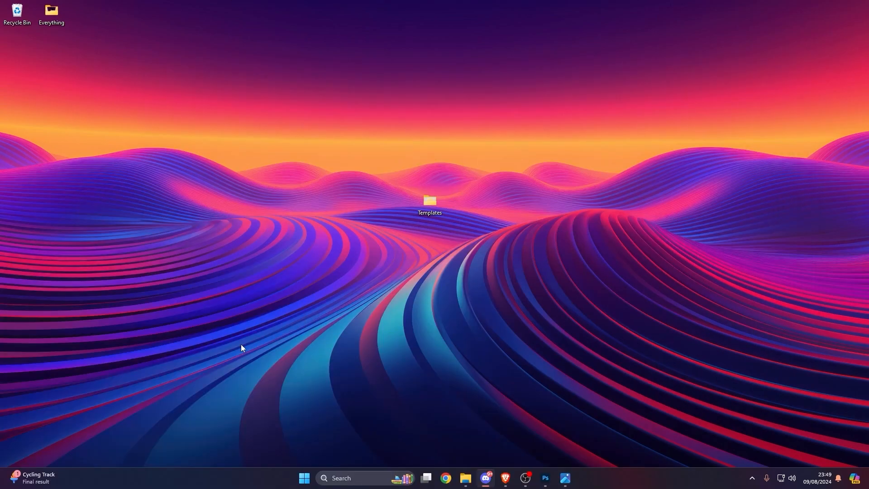
Open the Templates folder on the desktop and look over the kit template files
left_click(430, 204)
left_click_drag(516, 137, 219, 349)
left_click_drag(287, 105, 589, 312)
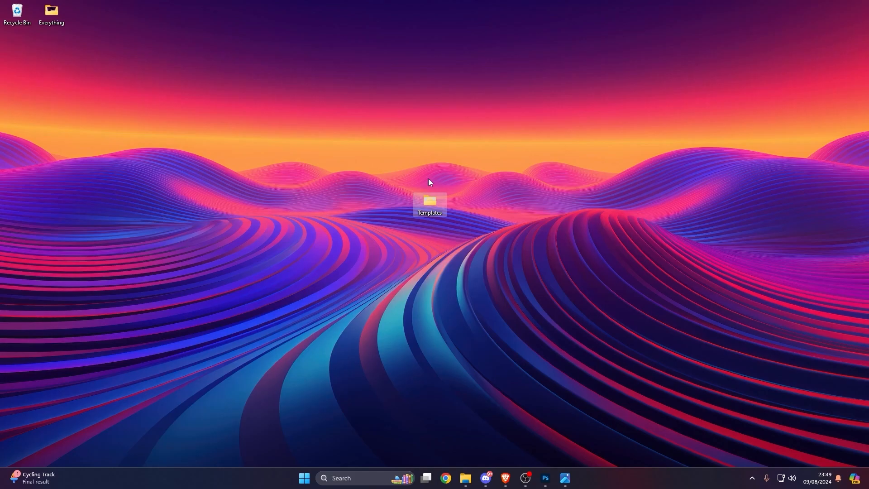
double_click(435, 202)
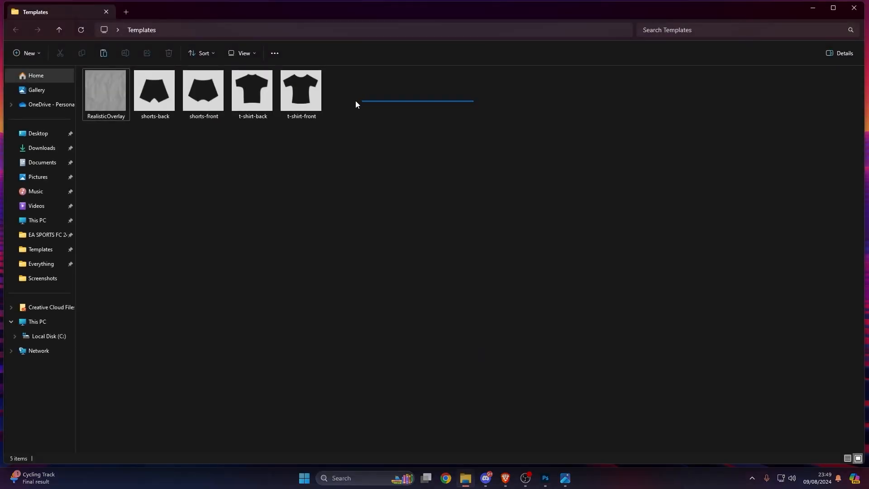
left_click_drag(356, 101, 117, 154)
left_click_drag(426, 223, 391, 277)
key("alt+Tab")
left_click_drag(503, 78, 568, 82)
scroll(344, 326, "down", 5)
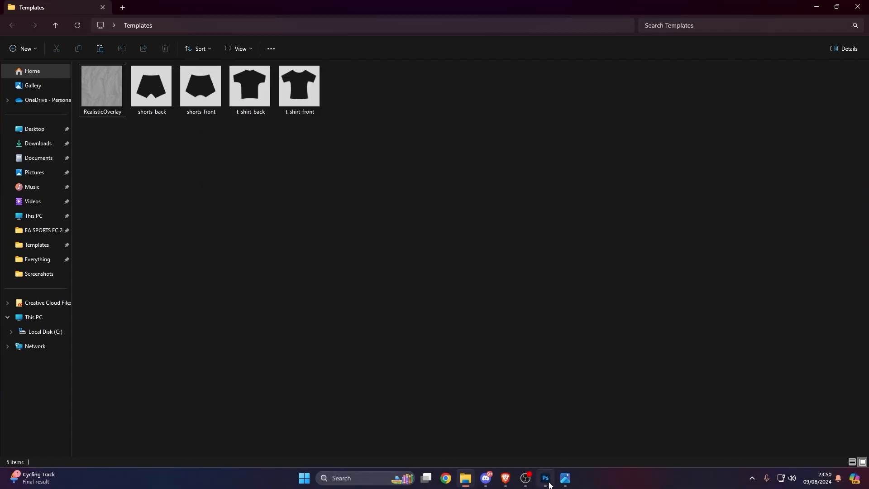
Switch to Photoshop and open the t-shirt-front template from the Templates folder
left_click(546, 478)
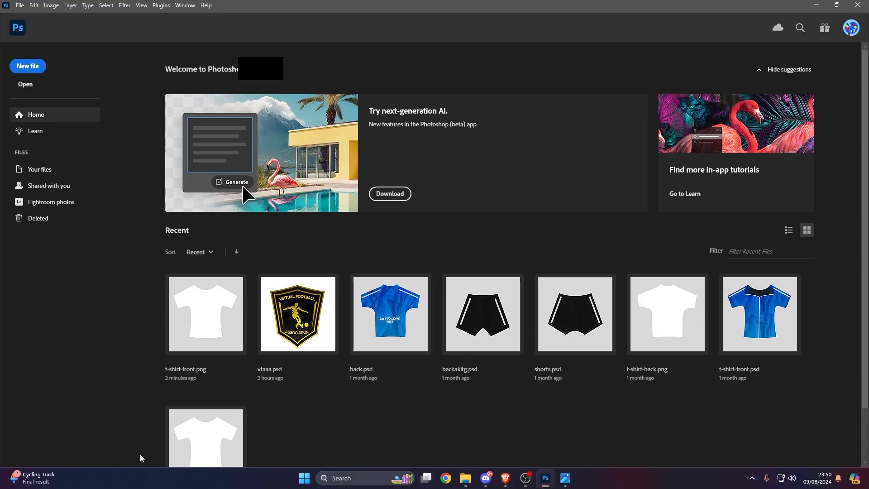
left_click(22, 5)
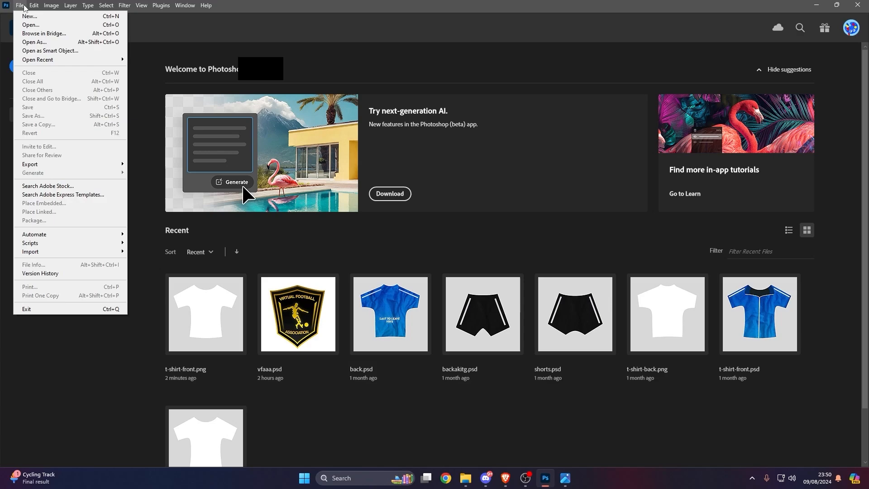
left_click(28, 25)
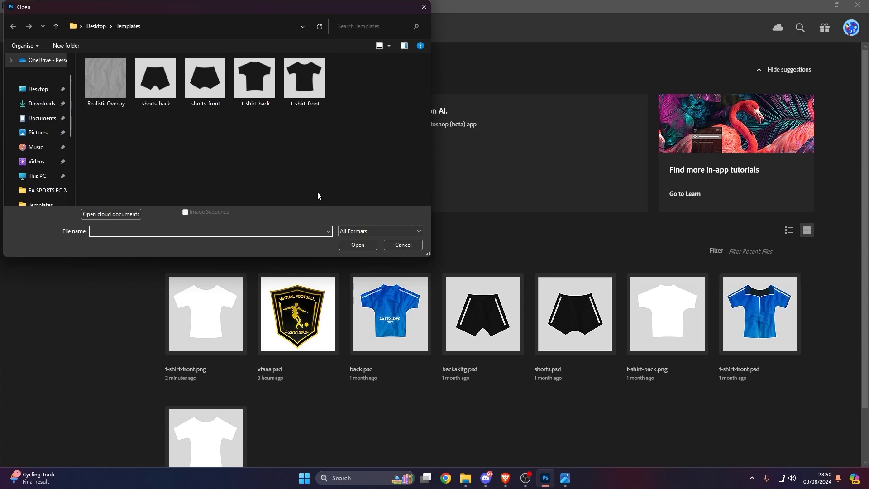
left_click(310, 93)
double_click(310, 92)
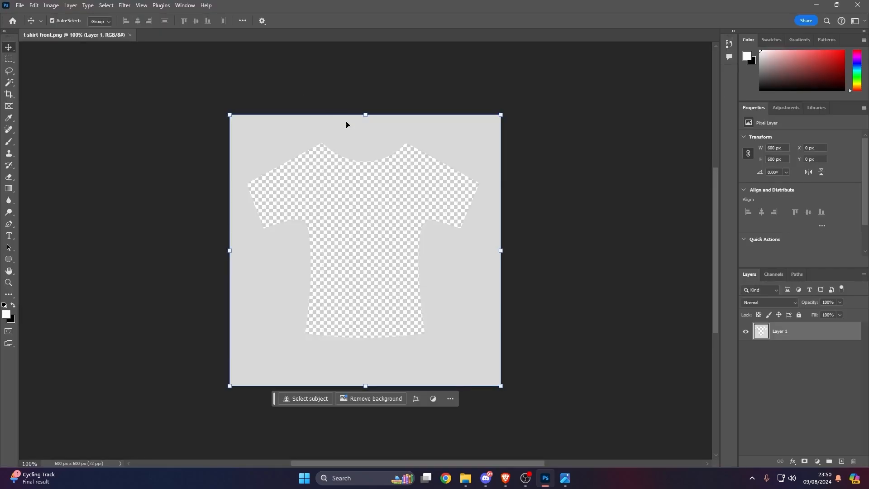
left_click(584, 217)
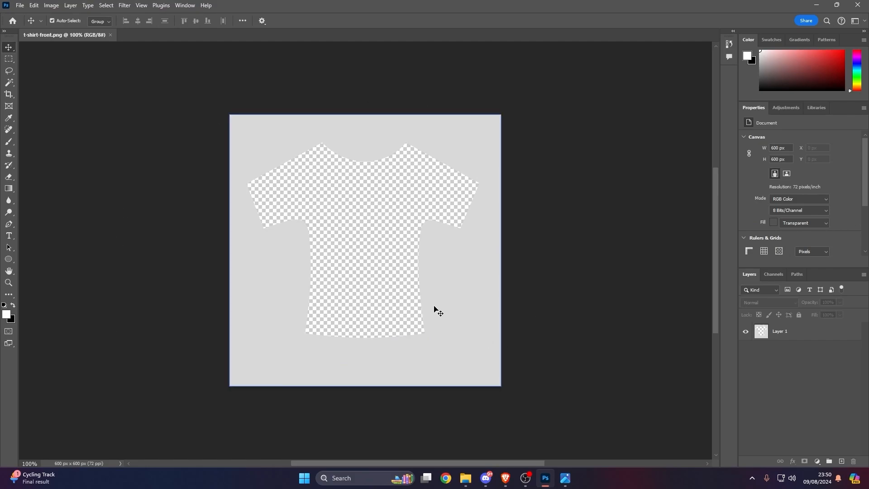
left_click(287, 282)
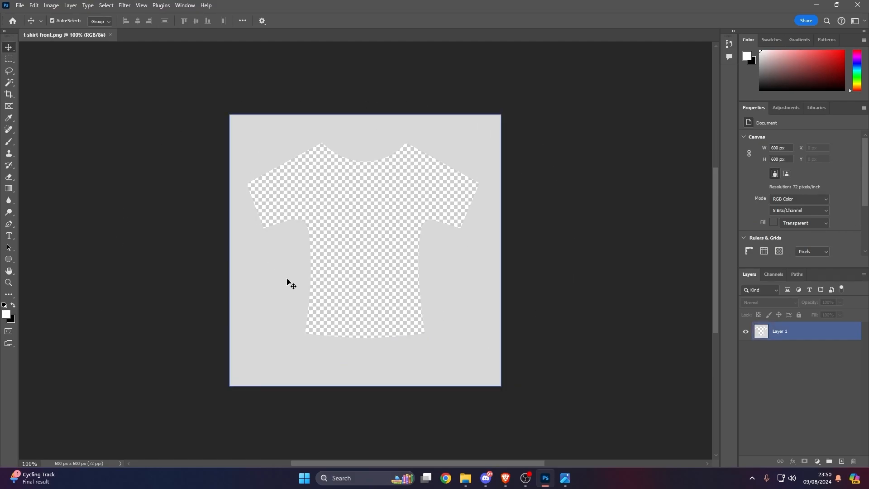
left_click(458, 328)
left_click(534, 194)
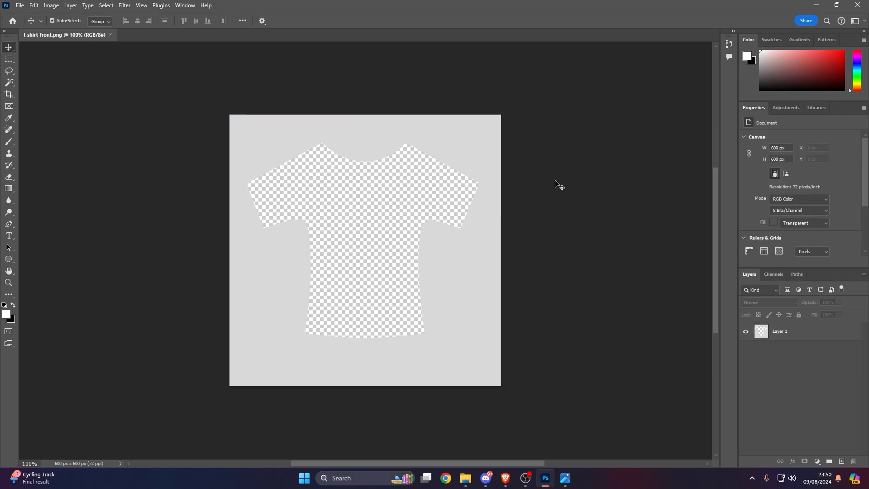
mouse_move(398, 72)
left_mouse_down()
mouse_move(418, 98)
mouse_move(395, 130)
mouse_move(349, 160)
left_mouse_up()
left_click_drag(557, 145, 425, 249)
left_click(574, 275)
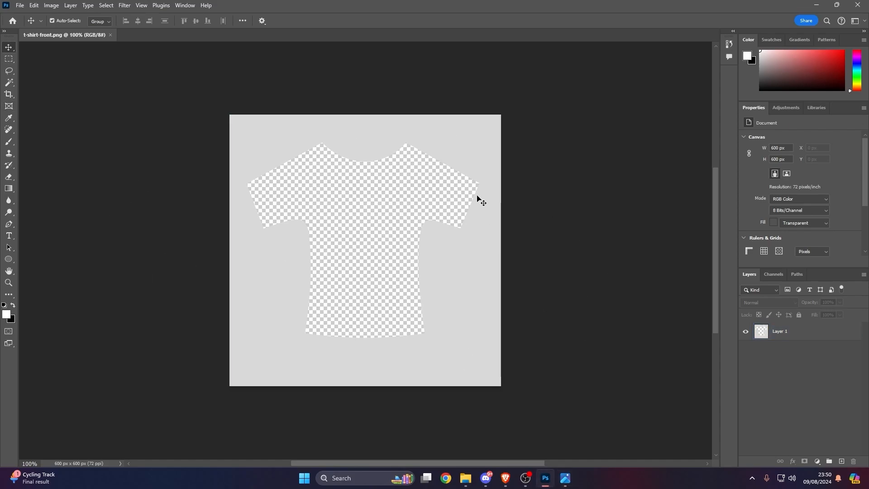
left_click(372, 192)
left_click(620, 146)
left_click_drag(621, 146, 372, 289)
left_click(590, 186)
Add a new empty layer above the shirt template layer
left_click(790, 334)
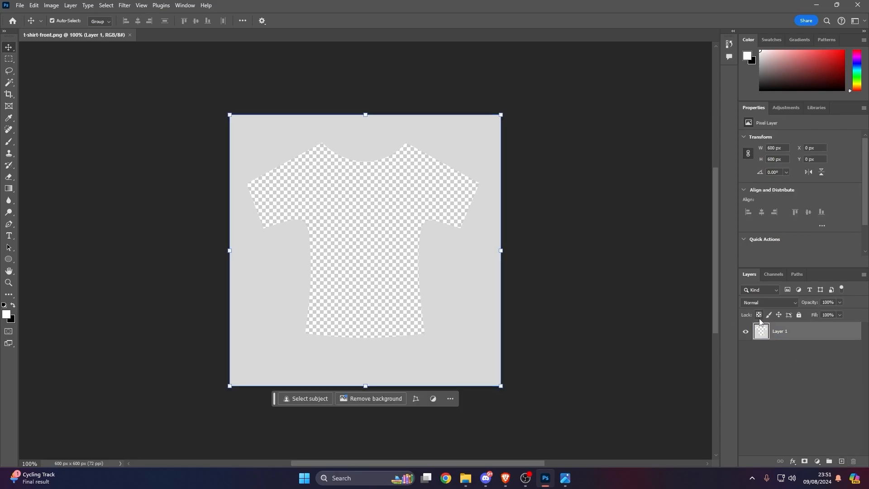
left_click(839, 464)
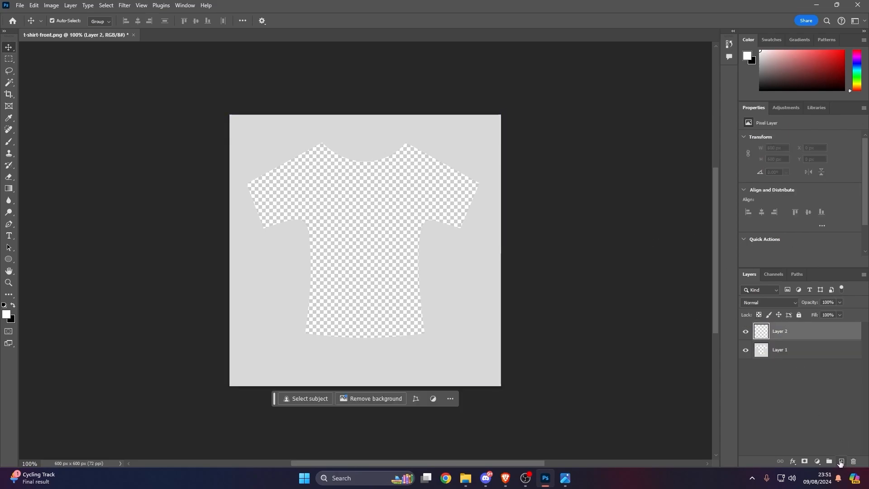
left_click_drag(781, 335, 764, 341)
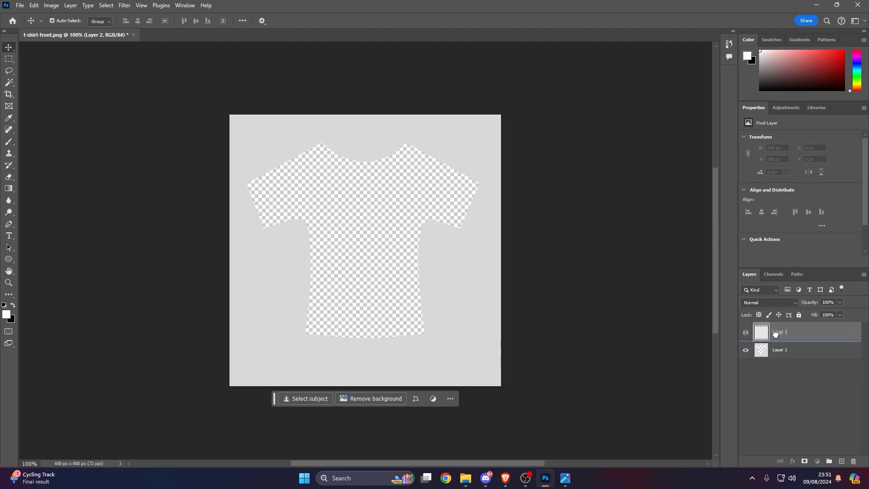
Paint looping black freehand strokes across the canvas on the new layer with a 17 px hard round brush
key("b")
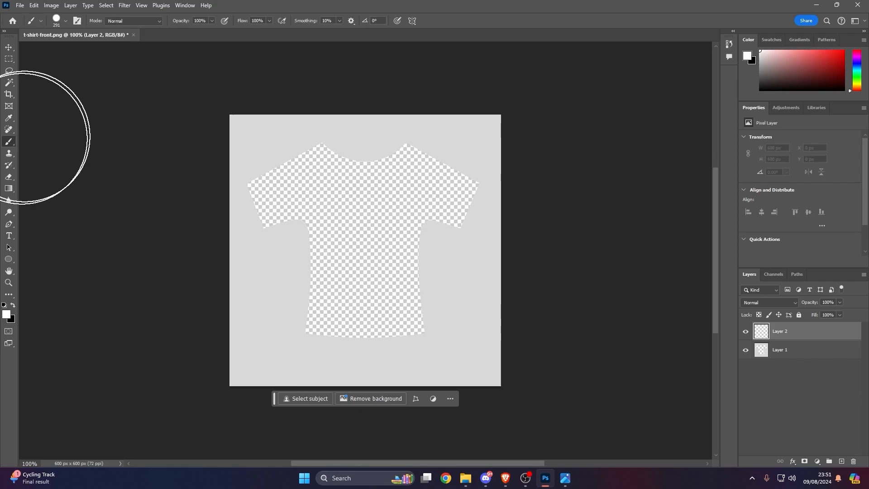
left_click(66, 21)
left_click(55, 49)
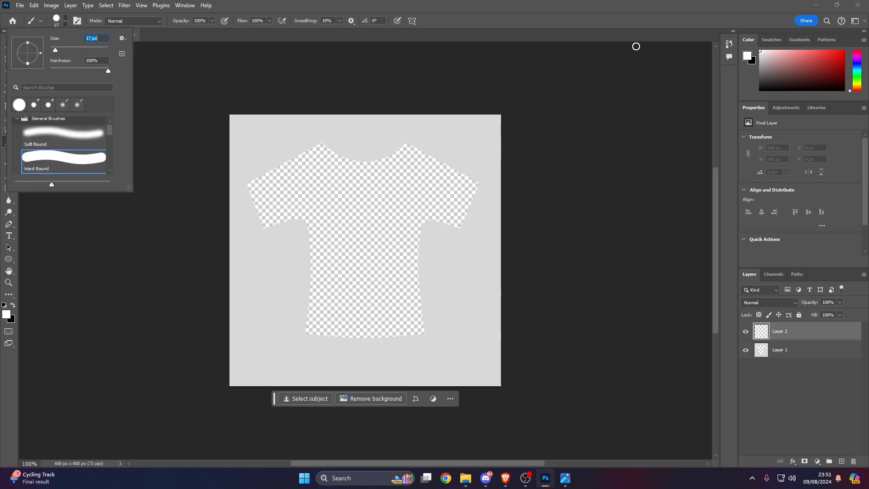
left_click(636, 47)
left_click(761, 90)
mouse_move(501, 212)
left_mouse_down()
mouse_move(465, 203)
mouse_move(429, 120)
mouse_move(418, 197)
mouse_move(516, 123)
mouse_move(260, 140)
mouse_move(306, 309)
mouse_move(383, 378)
mouse_move(319, 236)
mouse_move(467, 358)
mouse_move(254, 243)
mouse_move(508, 353)
mouse_move(314, 277)
mouse_move(430, 332)
mouse_move(459, 325)
mouse_move(440, 311)
left_mouse_up()
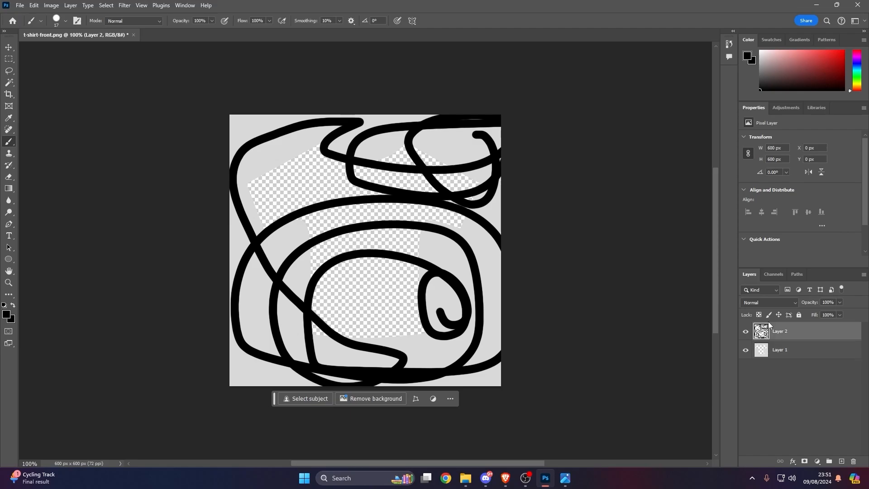
Place the painted layer beneath the shirt template layer and shift its strokes down and to the right inside the shirt
mouse_move(765, 339)
left_mouse_down()
mouse_move(799, 315)
mouse_move(793, 358)
left_mouse_up()
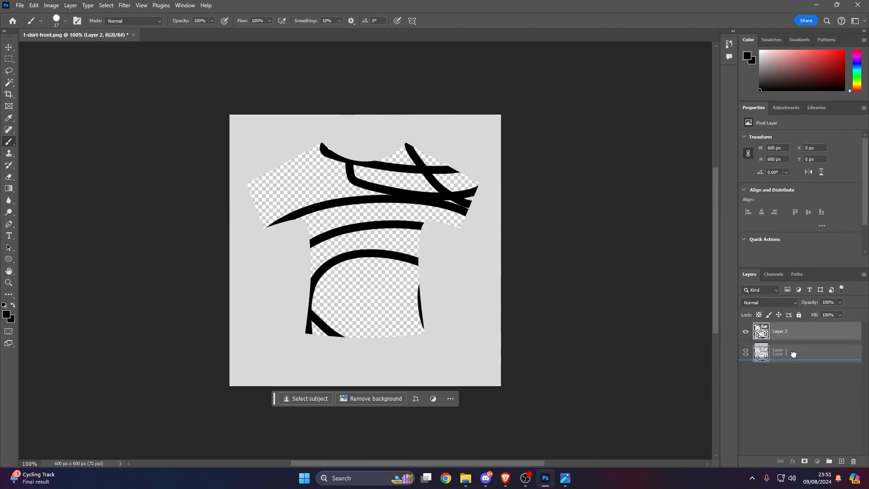
left_click(9, 47)
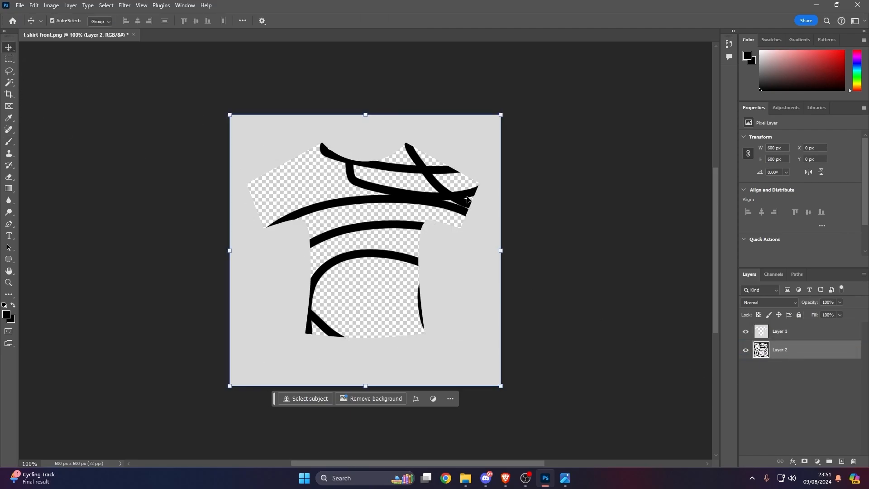
mouse_move(412, 191)
left_mouse_down()
mouse_move(481, 285)
mouse_move(333, 208)
mouse_move(448, 166)
mouse_move(426, 201)
mouse_move(486, 222)
mouse_move(466, 219)
left_mouse_up()
Delete the layer with the black test strokes, keeping only the shirt template layer
left_click(774, 332)
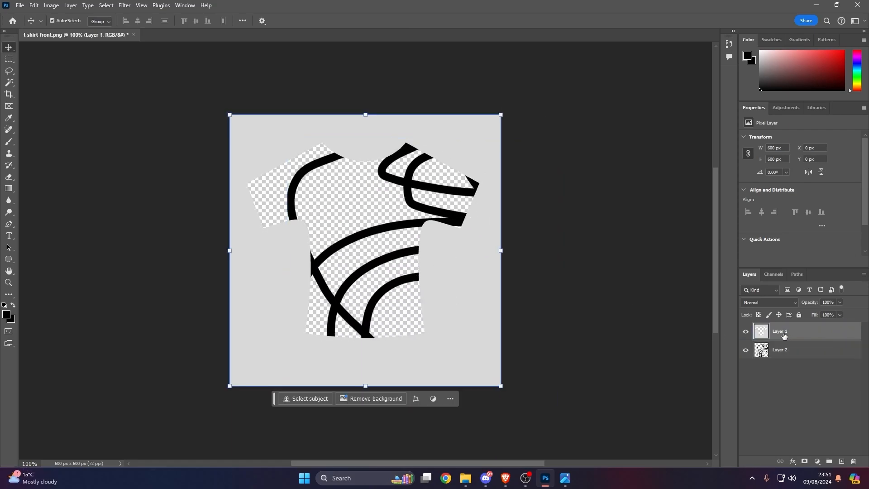
left_click(617, 177)
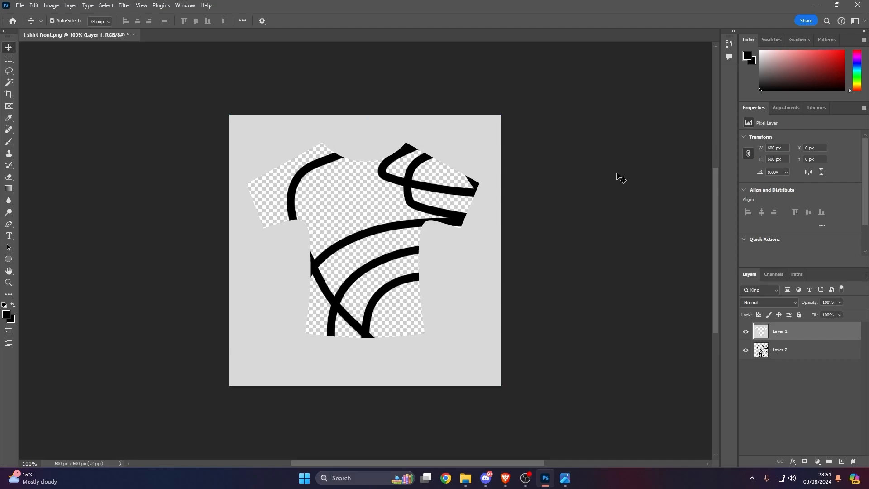
mouse_move(405, 203)
left_mouse_down()
mouse_move(373, 218)
mouse_move(387, 190)
mouse_move(383, 229)
left_mouse_up()
key("Delete")
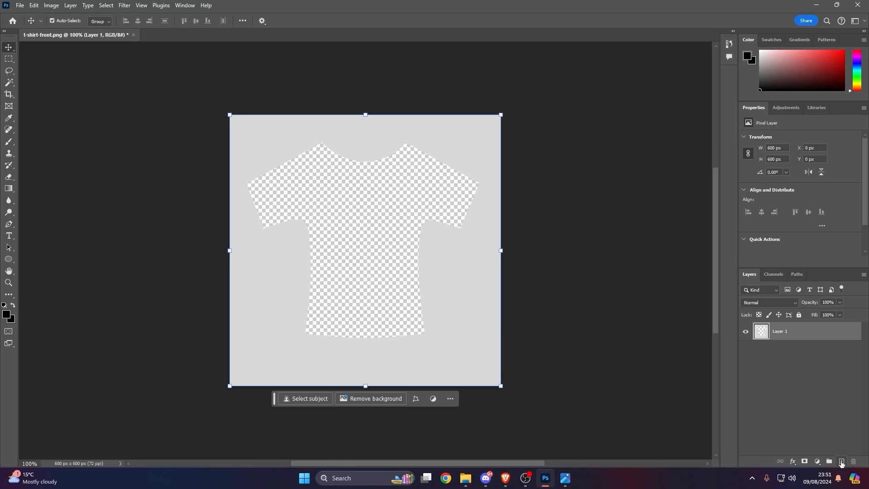
Add a new empty layer and move it beneath the shirt template layer
left_click(841, 462)
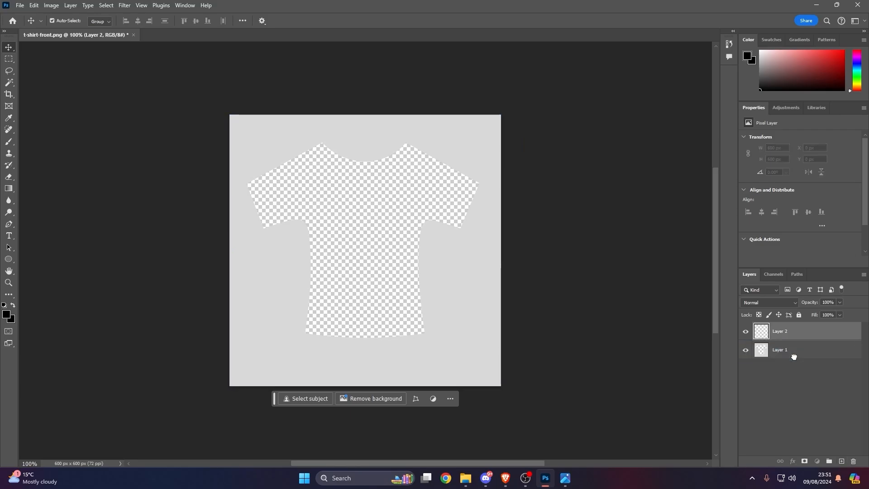
key("ctrl+bracketleft")
Switch to the image viewer to check the red shirt reference photo, and return to Photoshop
left_click(563, 484)
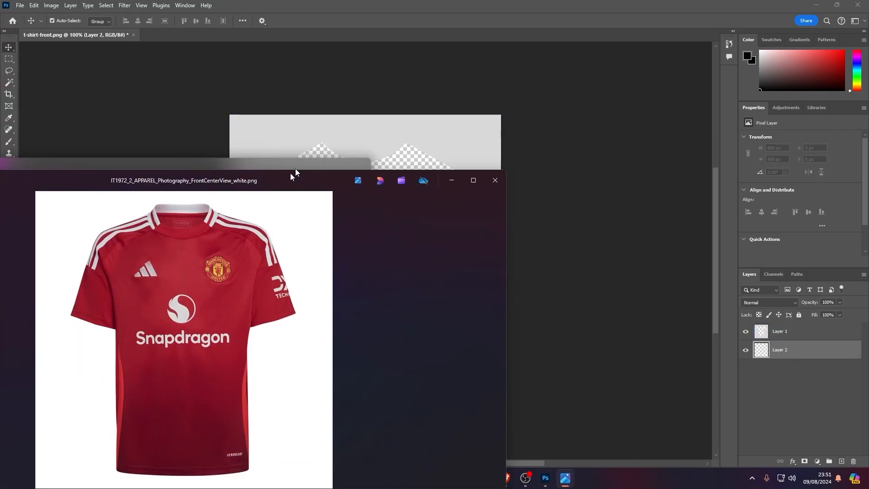
left_click_drag(295, 170, 514, 112)
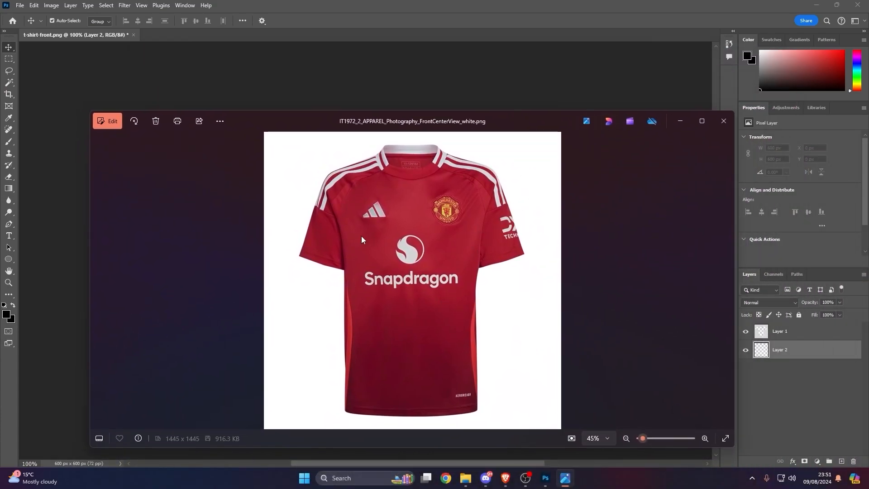
left_click(681, 121)
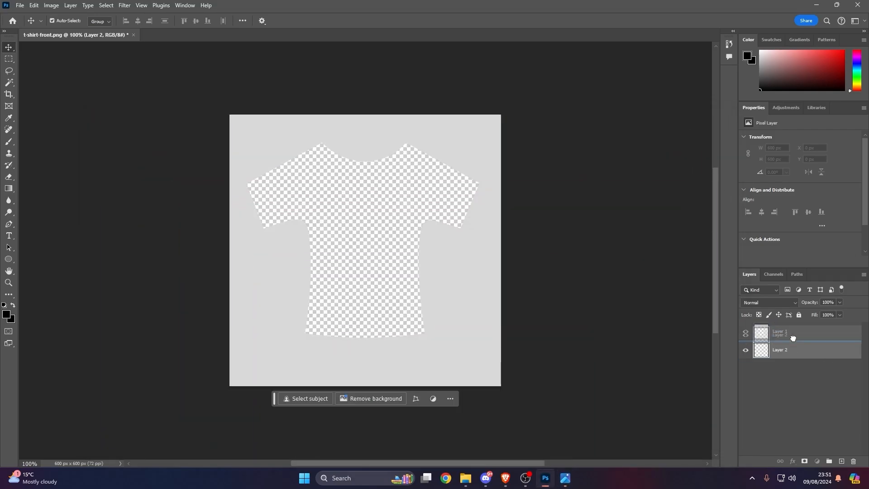
Hide the shirt template layer and show it again
left_click(795, 330)
left_click(746, 333)
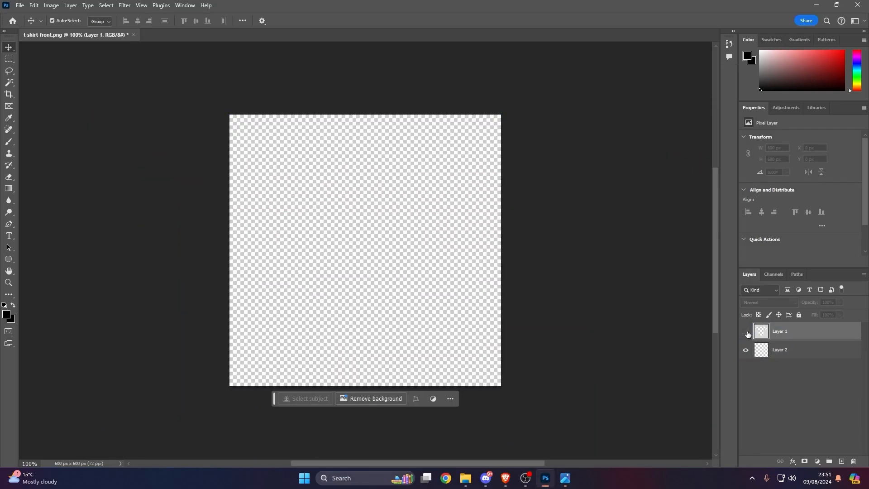
left_click(746, 332)
left_click(776, 355)
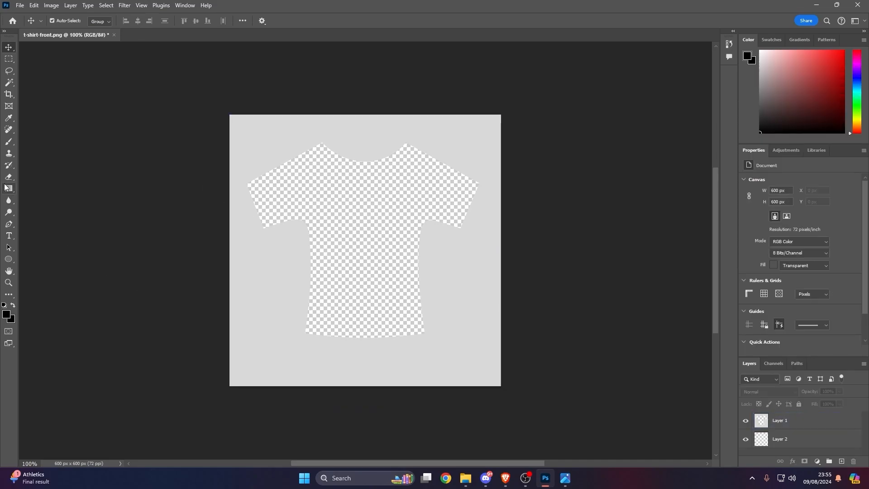
Activate the Gradient tool and browse the available gradient presets, including the Reds group
left_click(7, 189)
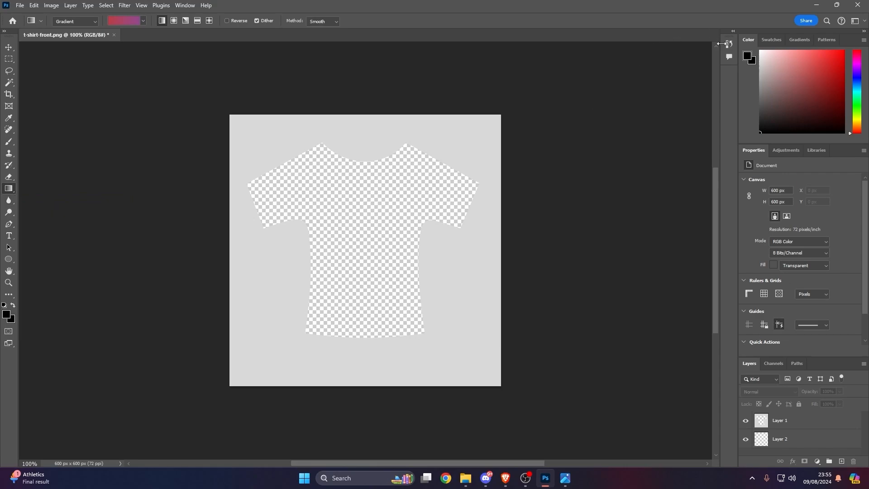
left_click(804, 40)
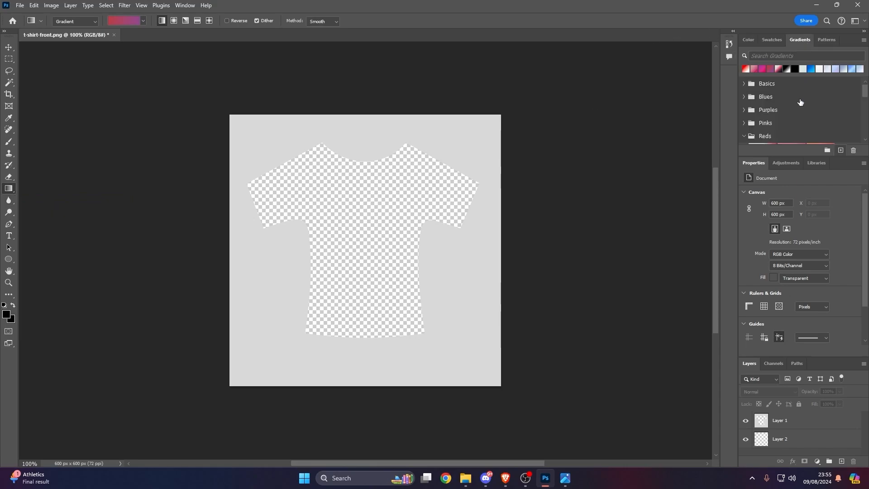
scroll(779, 116, "down", 3)
scroll(765, 109, "up", 2)
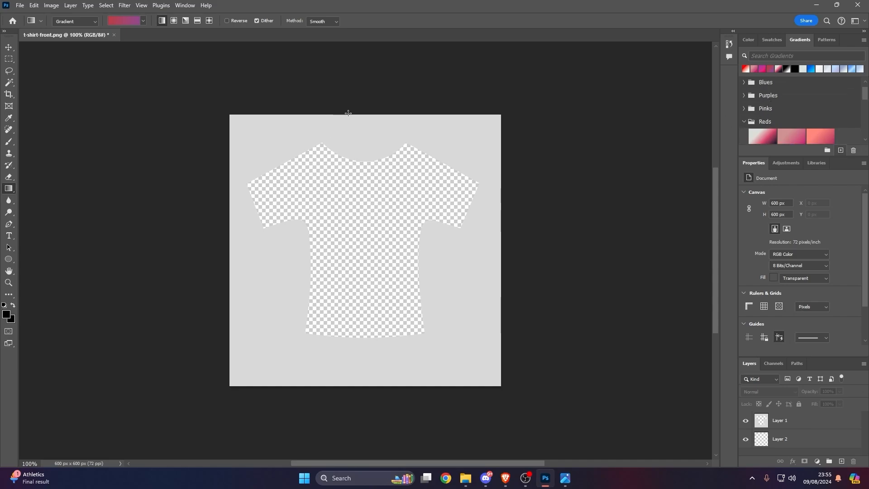
scroll(783, 131, "down", 3)
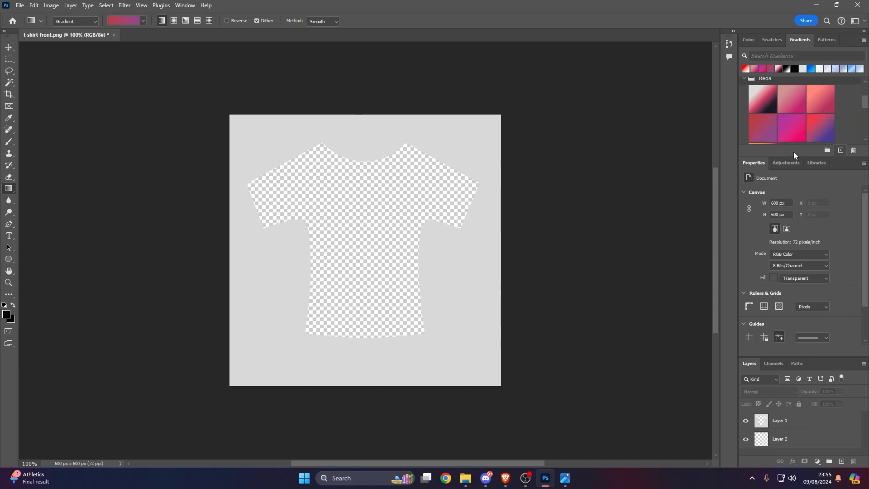
scroll(810, 139, "down", 2)
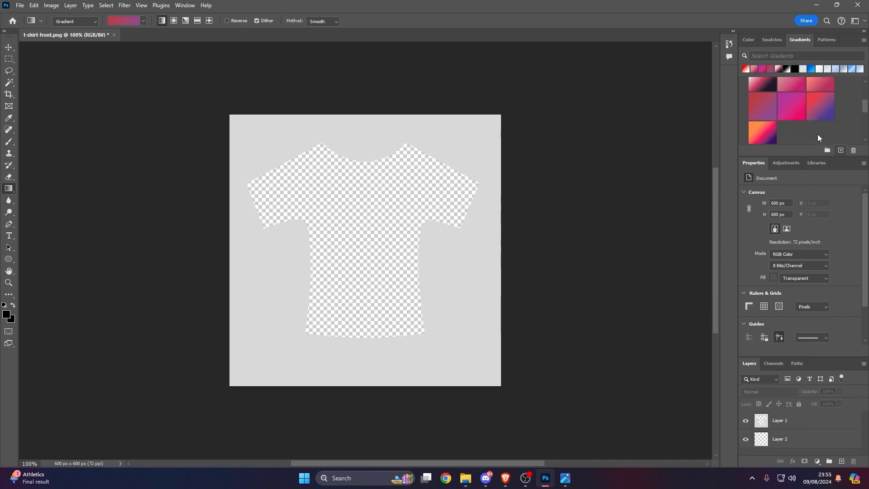
scroll(797, 122, "down", 2)
scroll(792, 111, "up", 3)
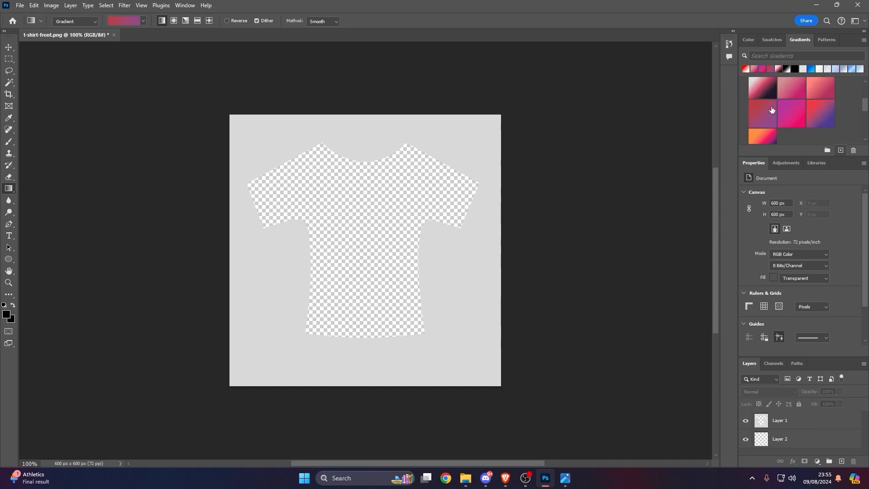
scroll(800, 112, "up", 2)
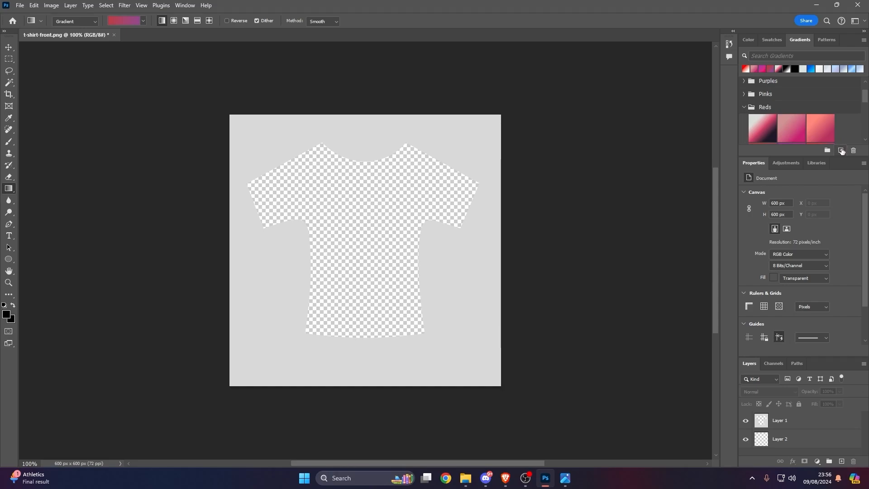
Start a new gradient and set its starting colour stop to bright red
left_click(841, 150)
left_click_drag(653, 88, 409, 107)
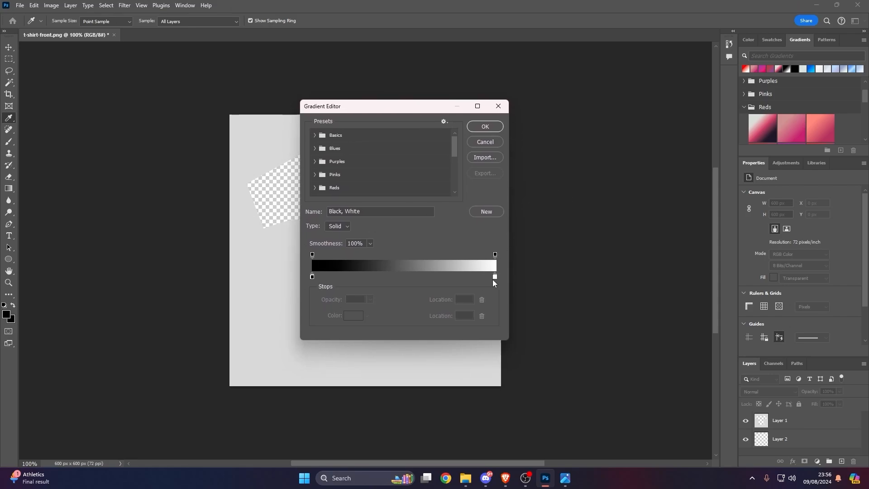
double_click(312, 277)
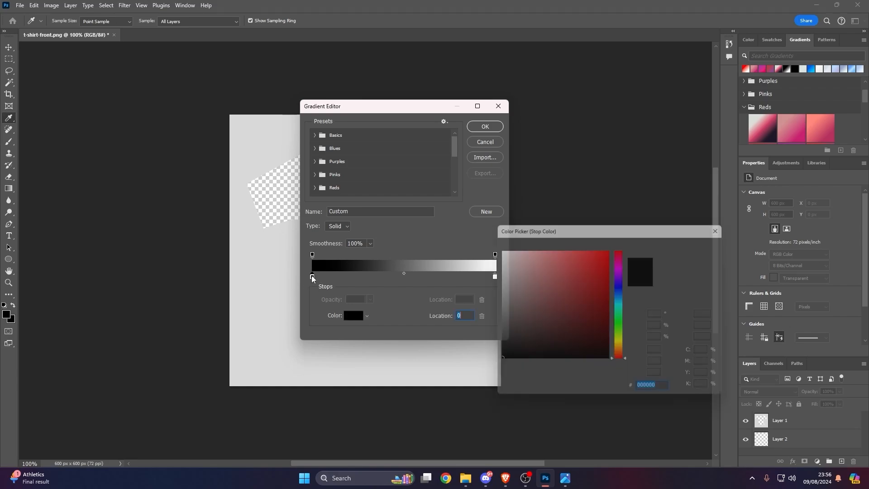
mouse_move(584, 275)
left_mouse_down()
mouse_move(638, 233)
mouse_move(666, 250)
left_mouse_up()
left_click(701, 245)
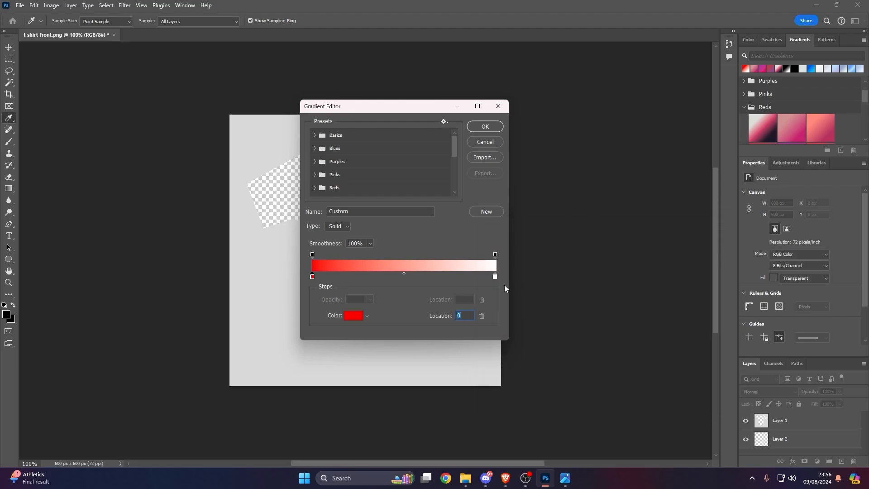
Set the gradient's end colour stop to dark red #790000
double_click(495, 277)
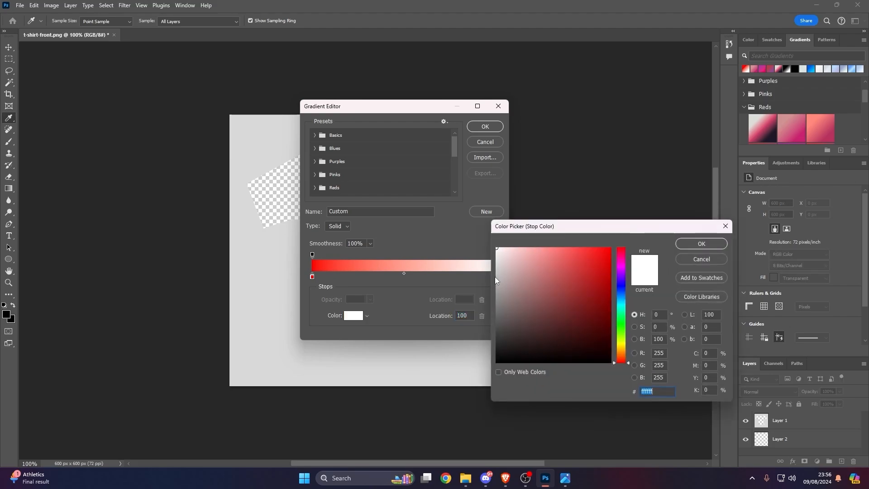
type("b30000")
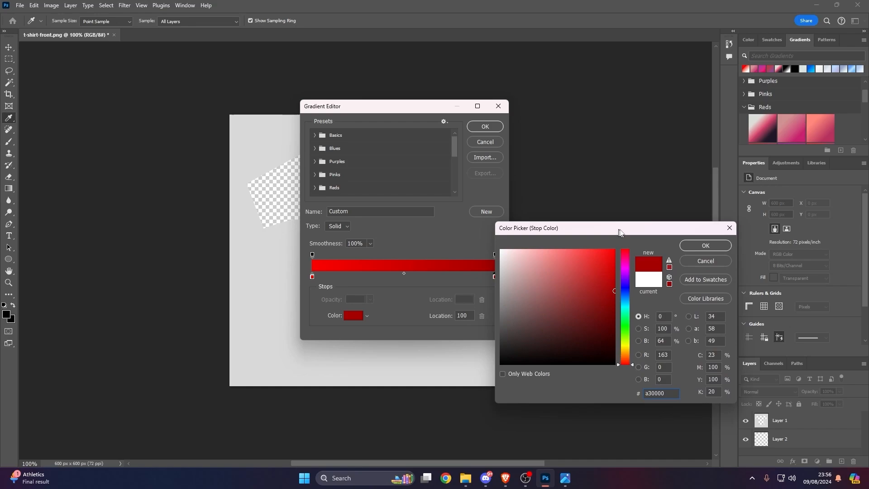
left_click_drag(611, 225, 661, 205)
left_click_drag(659, 271, 682, 289)
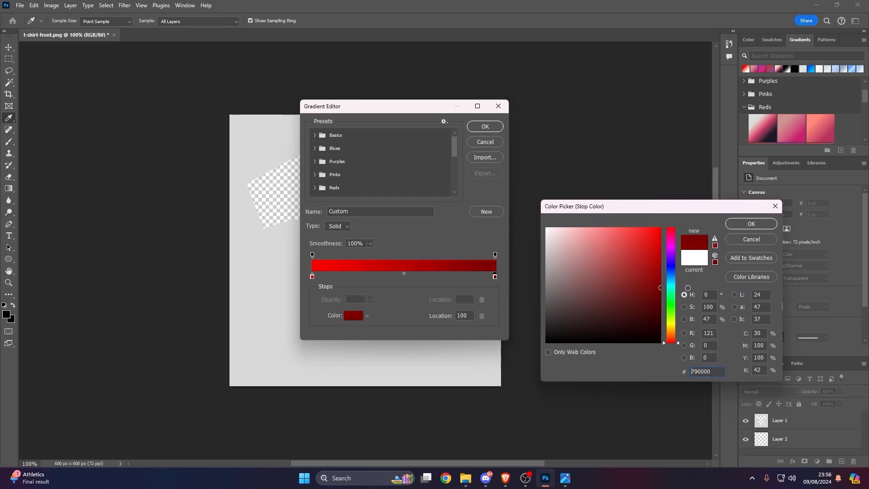
left_click(752, 223)
Save the red-to-dark-red gradient as a new preset named Custom and close the Gradient Editor
scroll(366, 186, "down", 5)
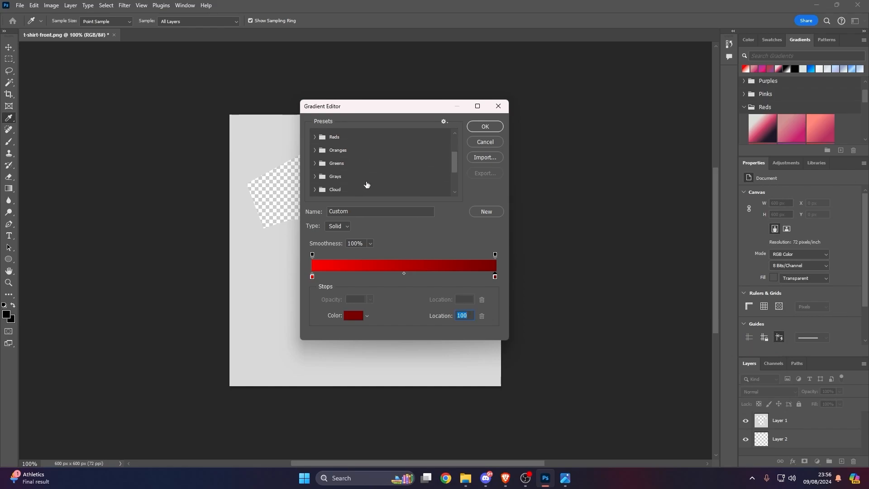
scroll(424, 176, "up", 1)
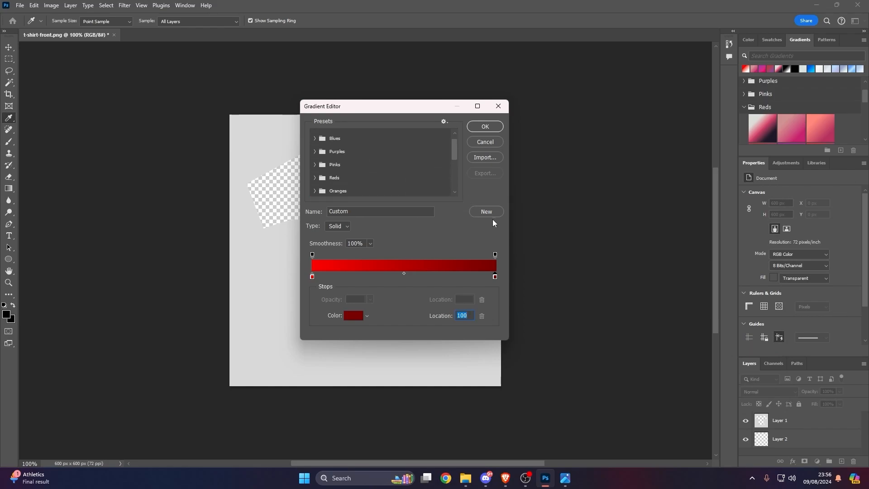
left_click(487, 212)
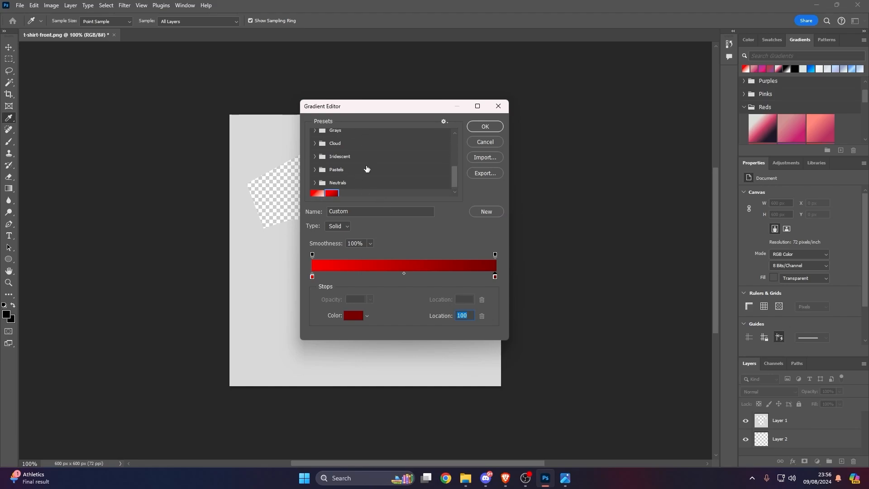
left_click(485, 127)
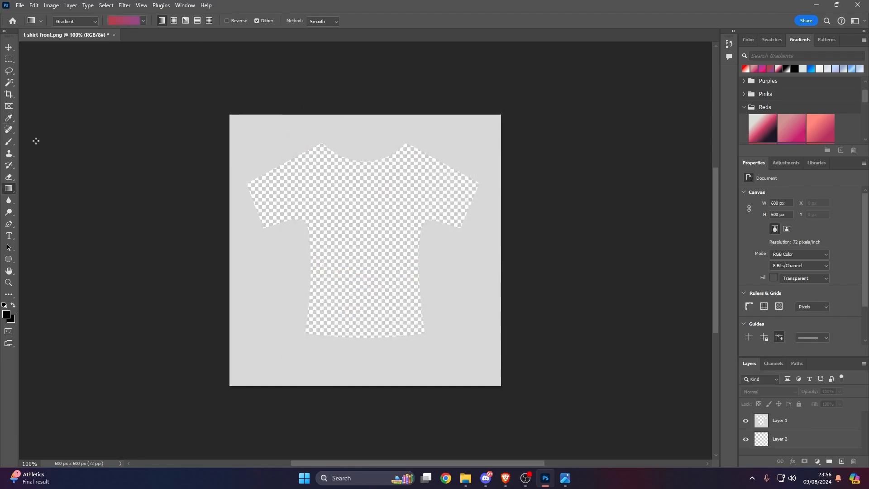
Choose the custom red-to-dark-red preset as the Gradient tool's active gradient
left_click(142, 20)
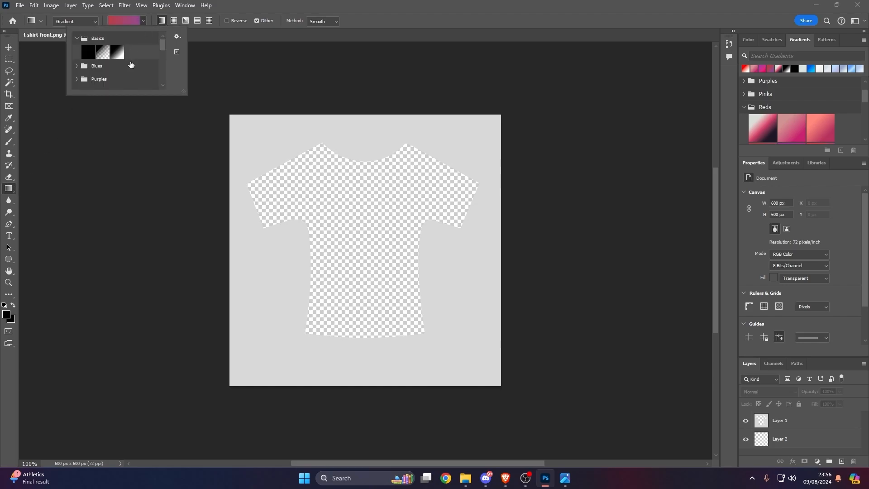
scroll(122, 59, "down", 6)
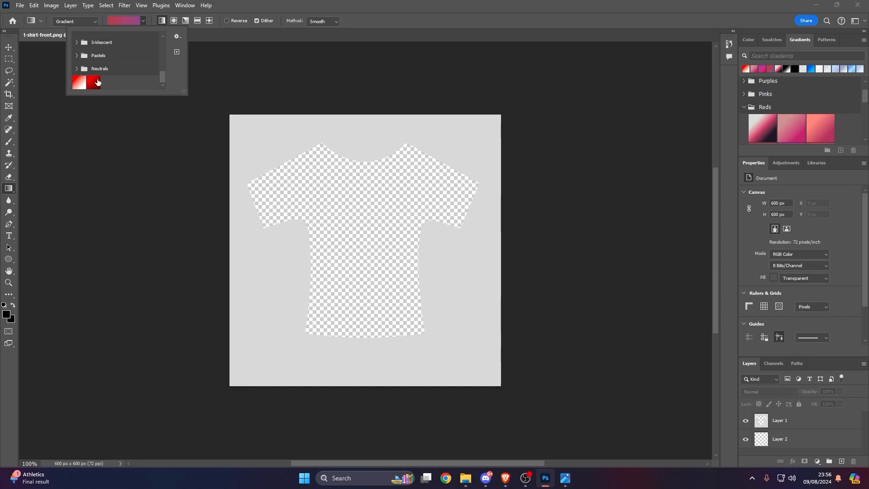
left_click(95, 82)
left_click(436, 20)
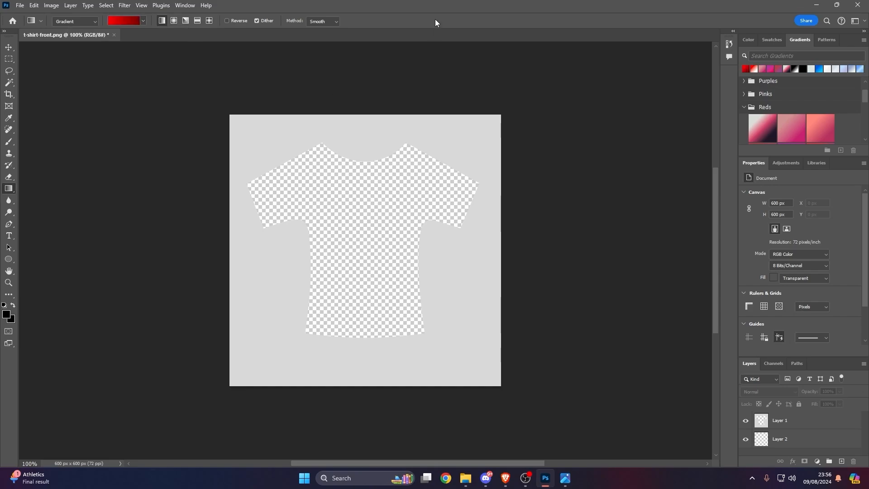
Apply the linear gradient to Layer 2 vertically from just above the collar down to the shirt's hem, and switch to the Move tool
left_click(810, 435)
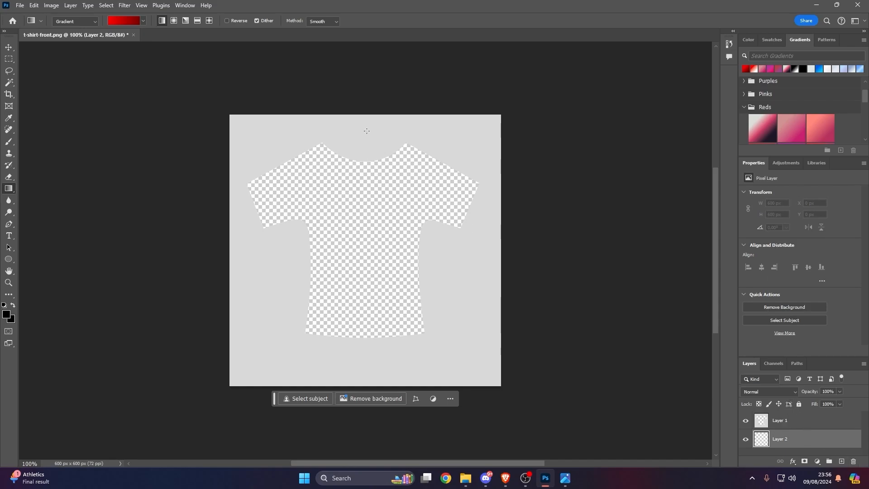
left_click_drag(367, 131, 364, 326)
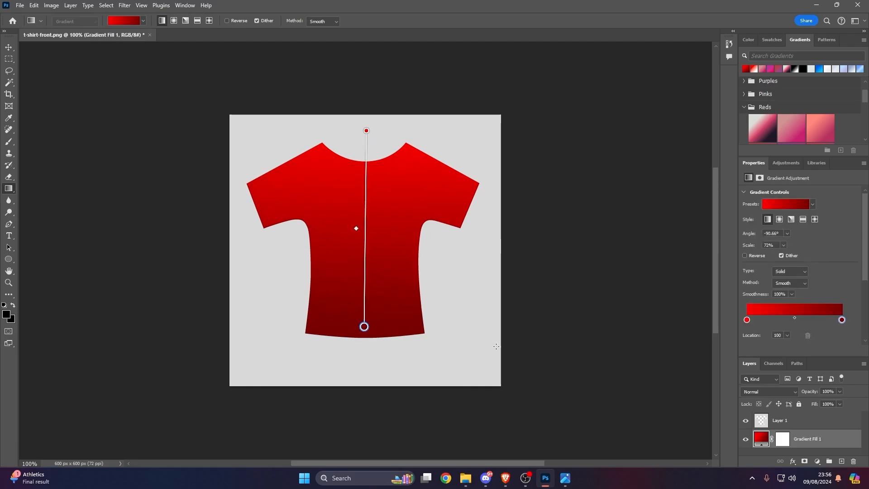
left_click(9, 49)
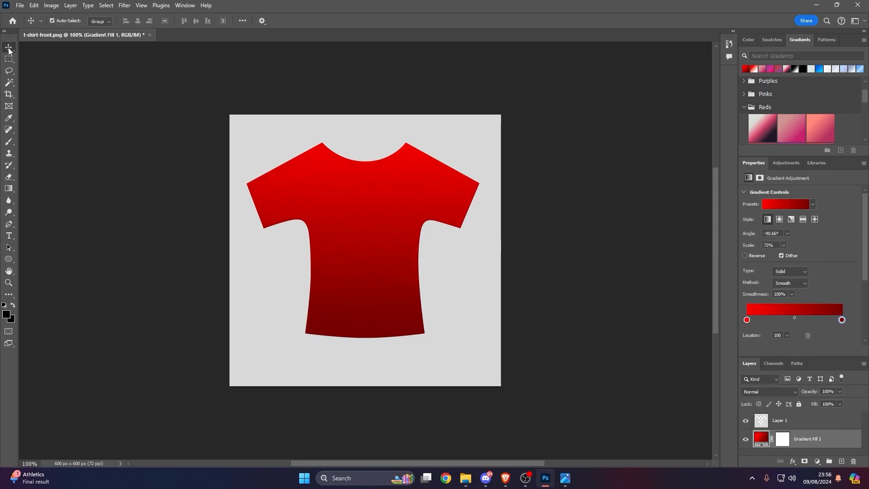
Check the red shirt reference photo in the image viewer against the gradient, and return to Photoshop with no layer selected
left_click(566, 478)
left_click_drag(589, 119, 0, 202)
left_click(262, 75)
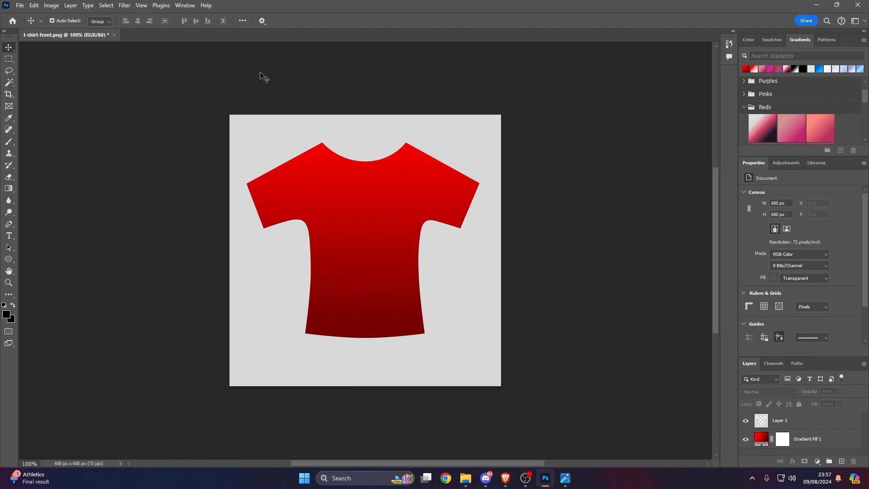
left_click(458, 131)
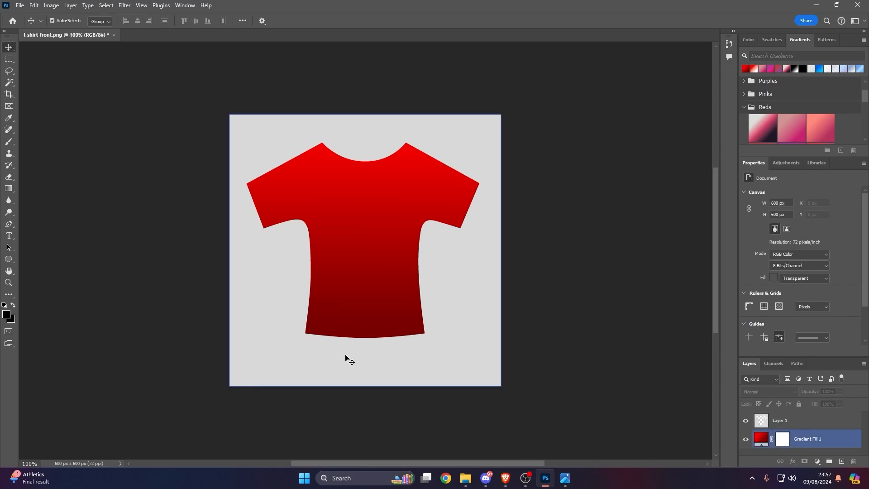
Place the RealisticOverlay image from the Templates folder into the shirt document at full canvas size
left_click(466, 479)
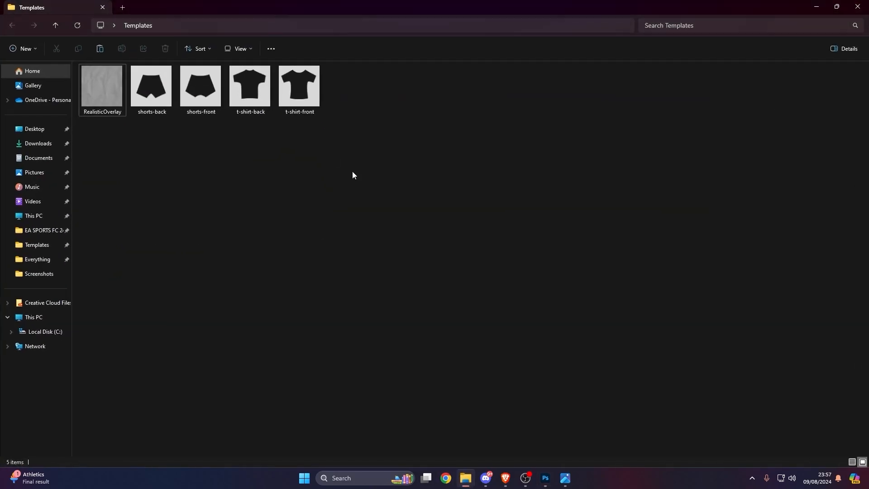
left_click_drag(418, 7, 759, 273)
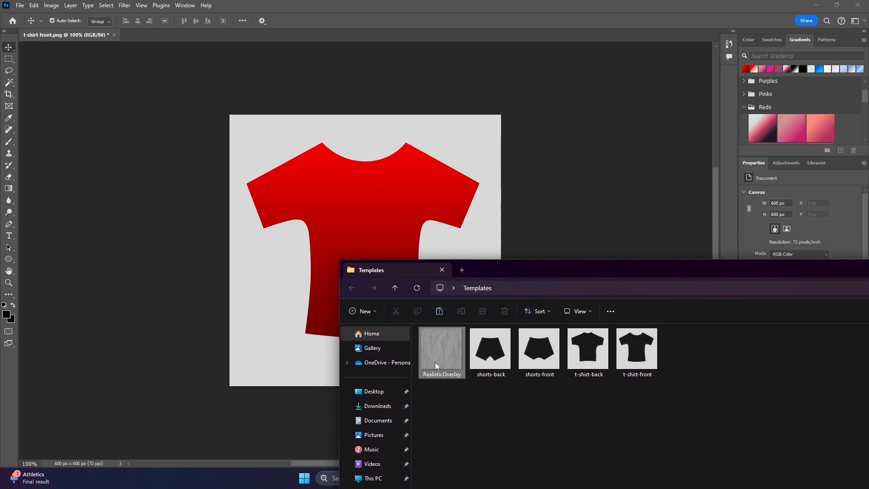
left_click_drag(436, 362, 388, 213)
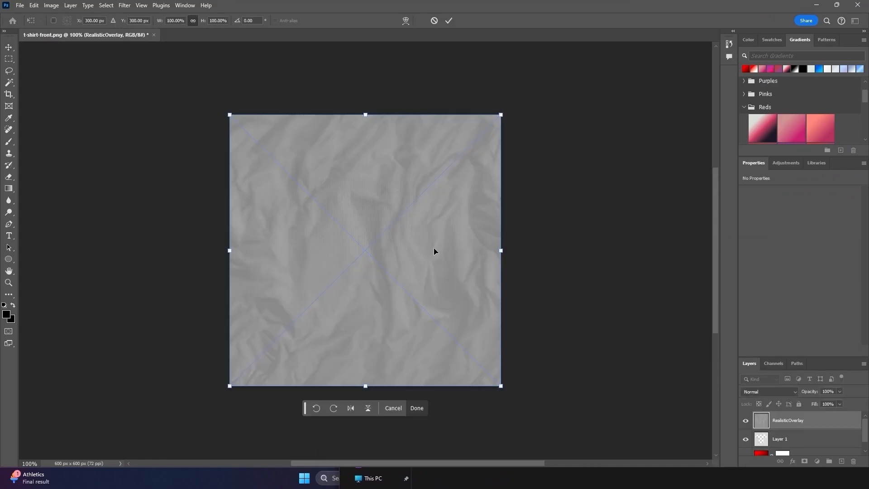
left_click(448, 21)
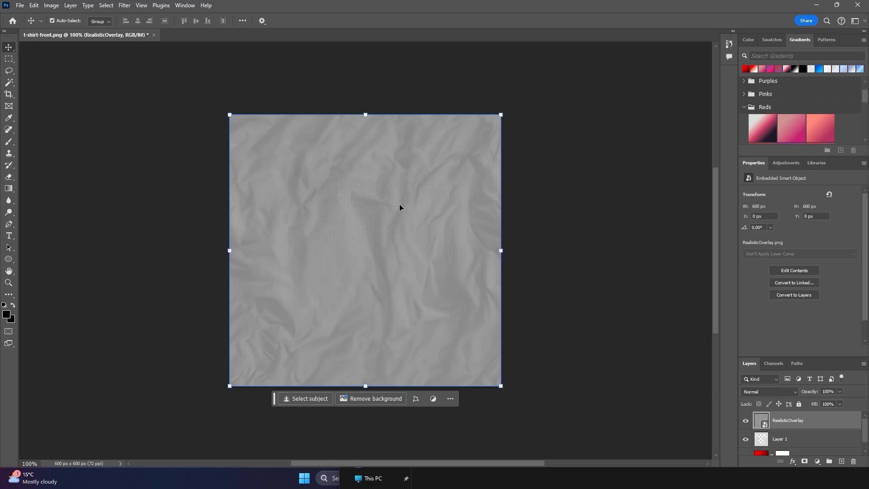
Move the RealisticOverlay layer beneath the shirt template layer and above the gradient fill, and enlarge the layer list
scroll(669, 392, "down", 2)
left_click_drag(806, 420, 809, 447)
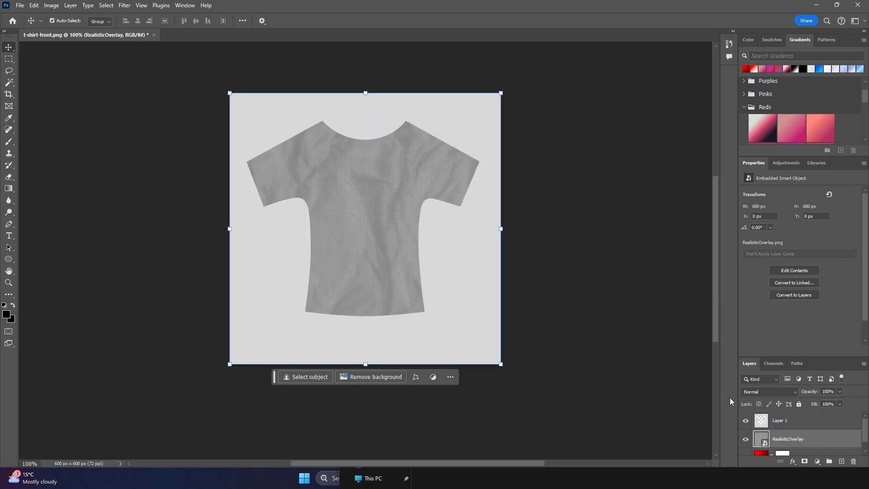
scroll(806, 425, "down", 1)
left_click_drag(818, 358, 822, 293)
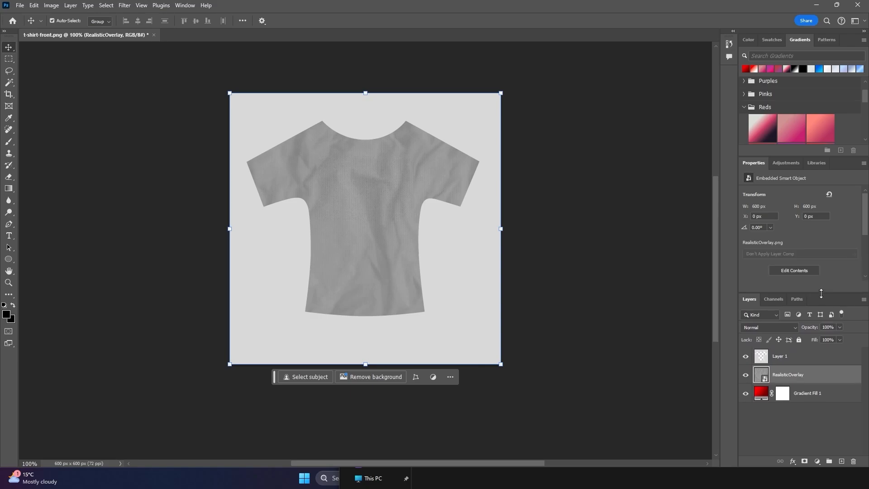
Set the RealisticOverlay layer's blend mode to Pin Light and deselect the layer
left_click(789, 327)
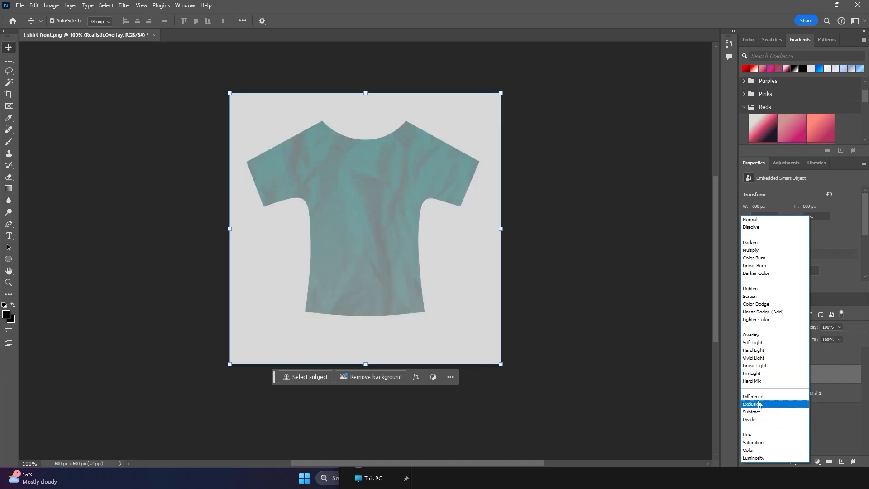
left_click(763, 375)
left_click(104, 169)
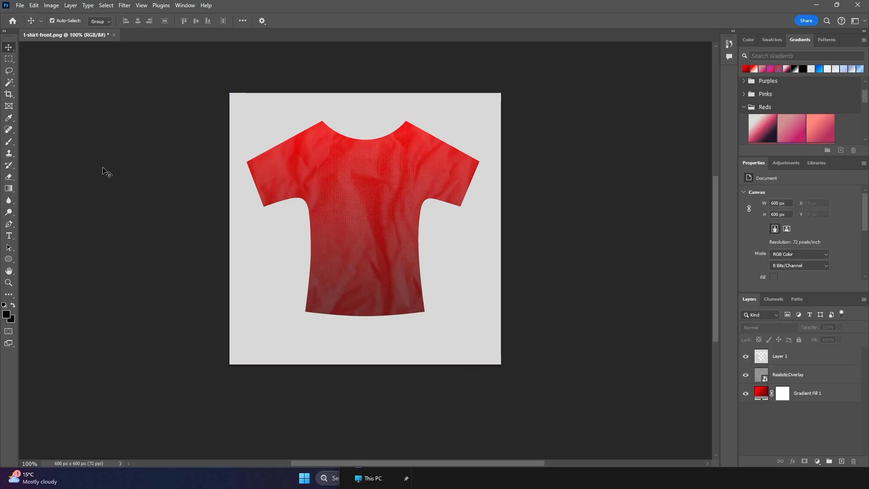
left_click(365, 226)
left_click(242, 141)
left_click(556, 145)
left_click(346, 135)
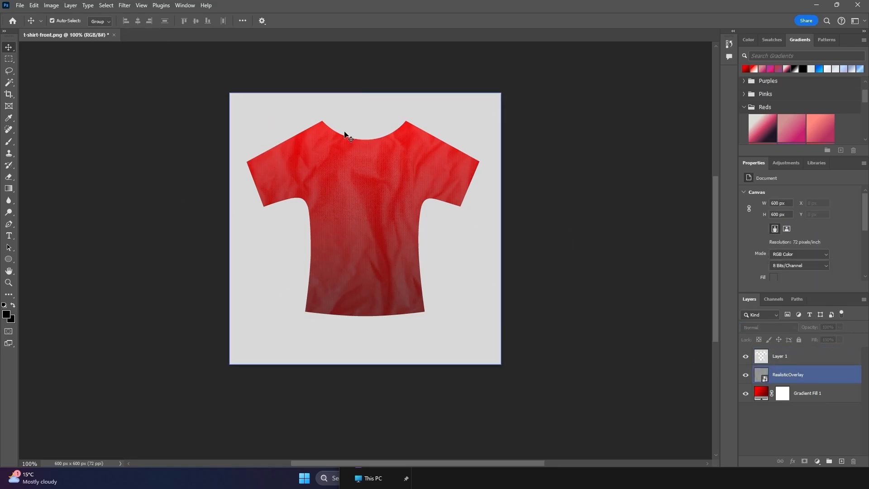
left_click(136, 181)
Check the collar and stripe details in the Manchester United shirt reference photo, and return to the Photoshop document
left_click_drag(0, 83, 509, 263)
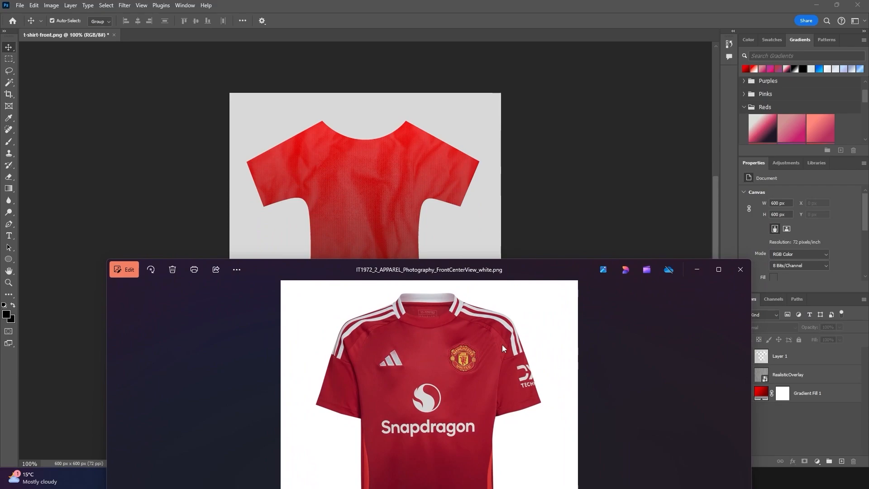
left_click_drag(517, 270, 483, 184)
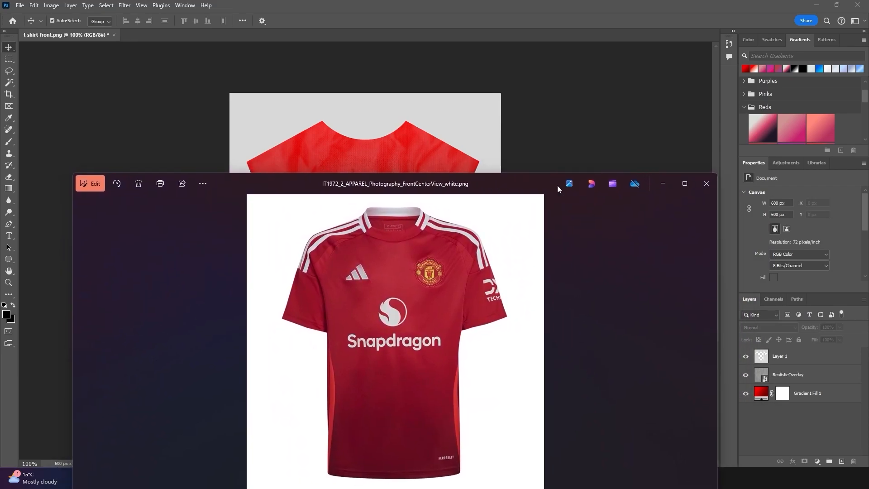
left_click(662, 184)
left_click(396, 258)
scroll(396, 258, "up", 1)
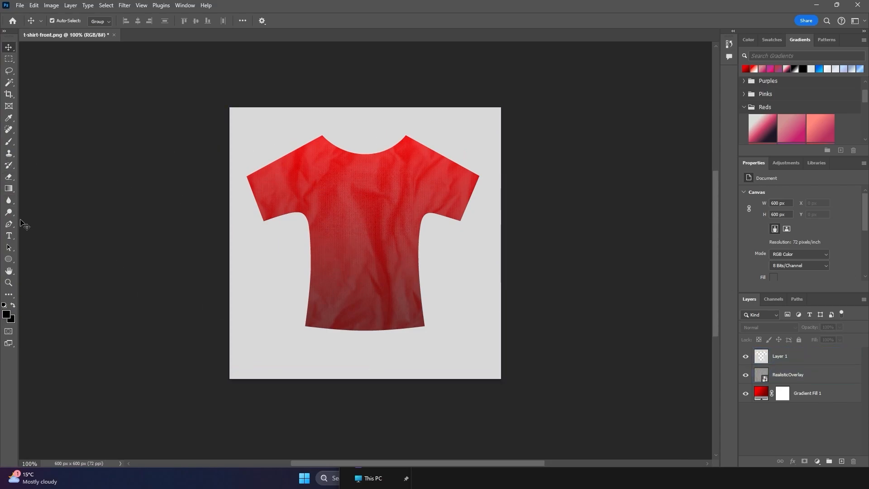
Draw a practice Pen tool path across the shirt with several straight segments and a final curved one, and open its path options
key("p")
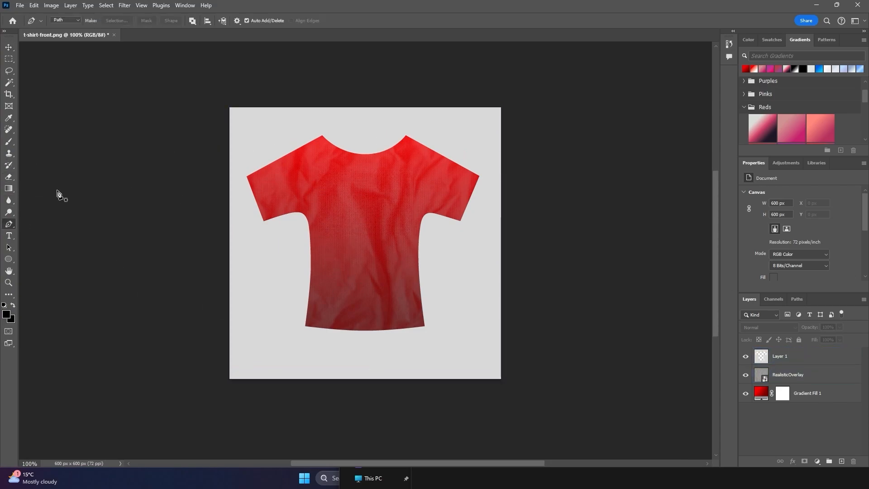
left_click(450, 126)
left_click(330, 149)
left_click(376, 231)
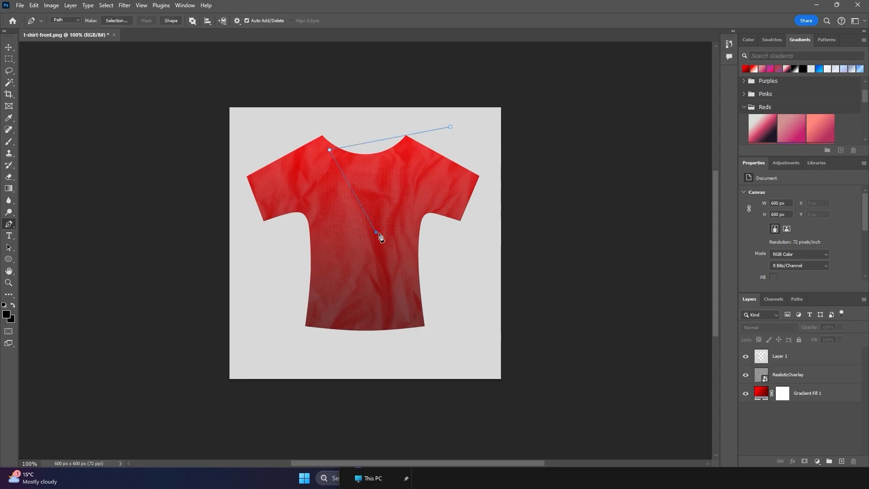
left_click(446, 161)
left_click(483, 267)
left_click_drag(375, 301, 379, 302)
left_click(265, 248)
left_click_drag(322, 128, 451, 43)
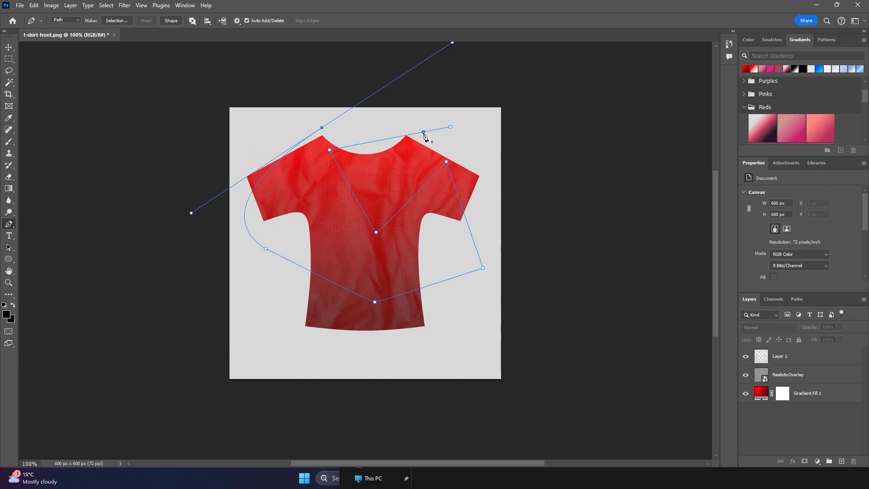
right_click(424, 135)
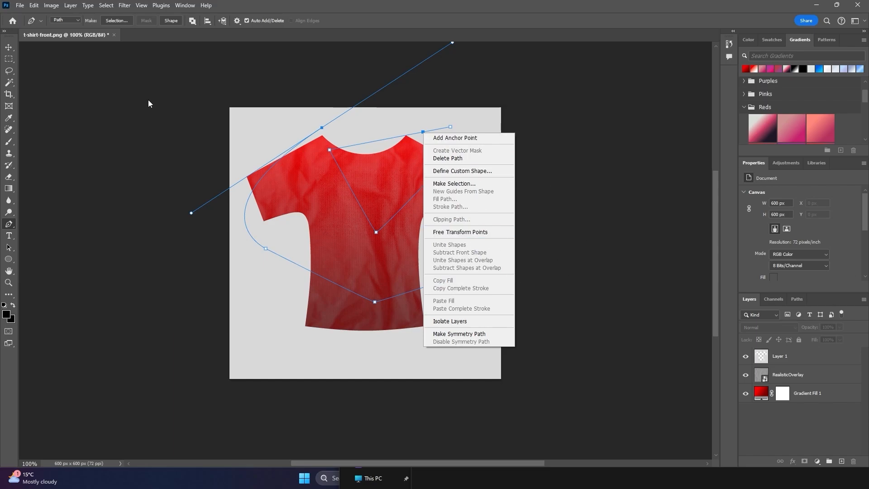
Add a new empty layer directly above RealisticOverlay for stroking the practice path
left_click(7, 47)
left_click(8, 48)
left_click(361, 333)
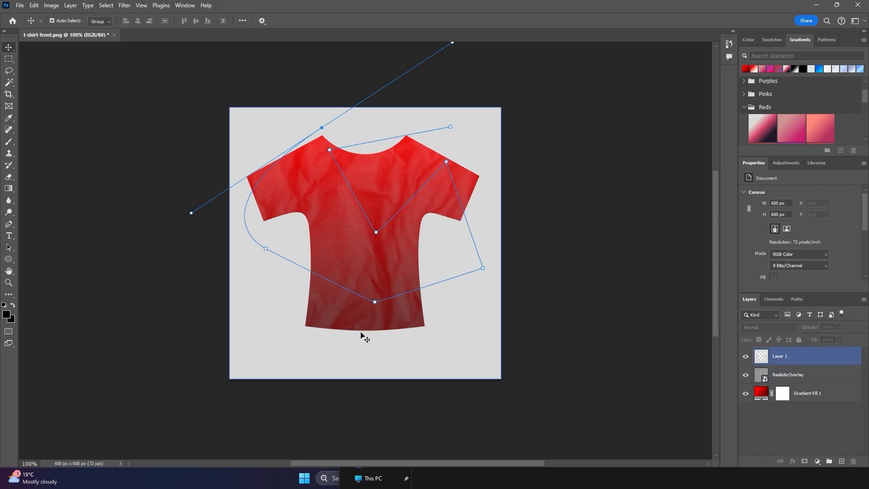
left_click(410, 269)
key("b")
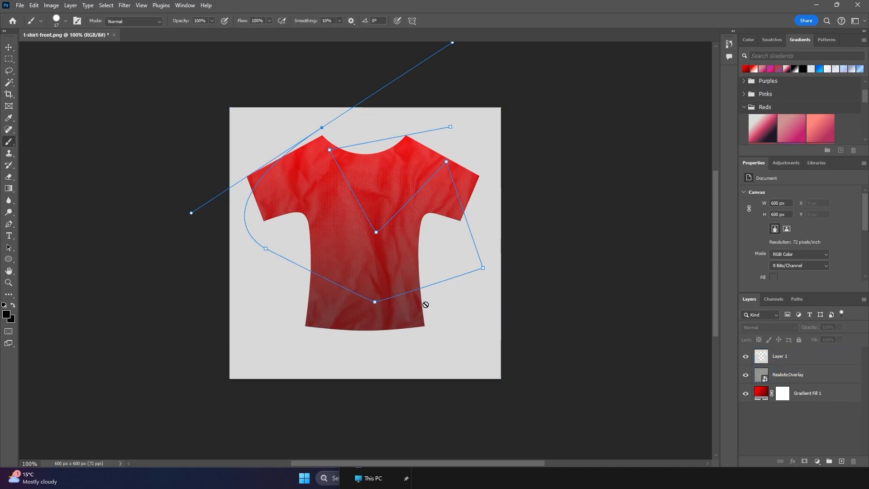
left_click(790, 358)
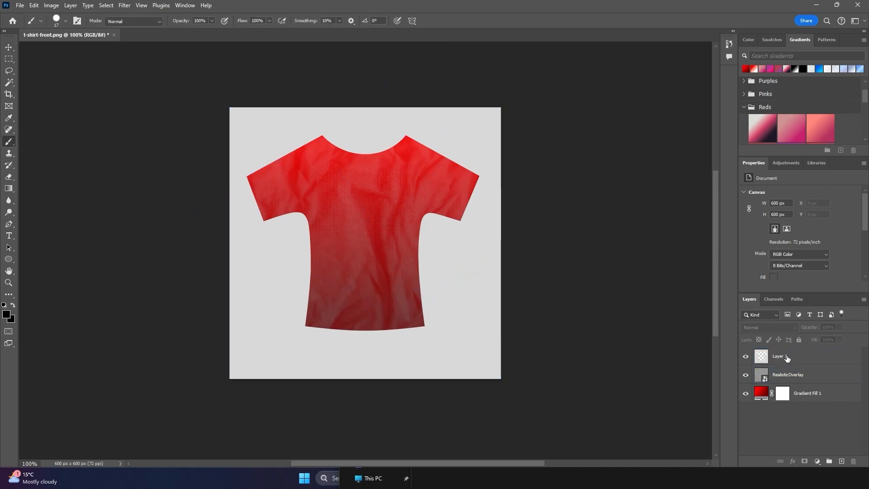
left_click(789, 379)
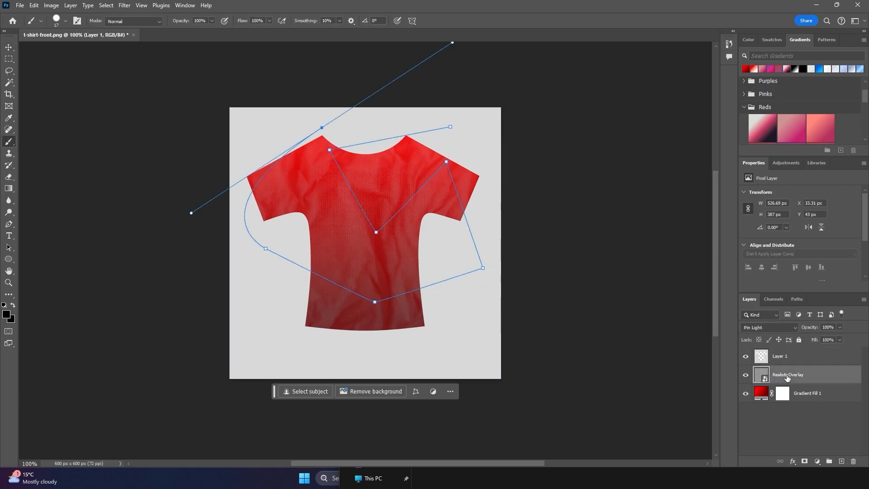
left_click(841, 461)
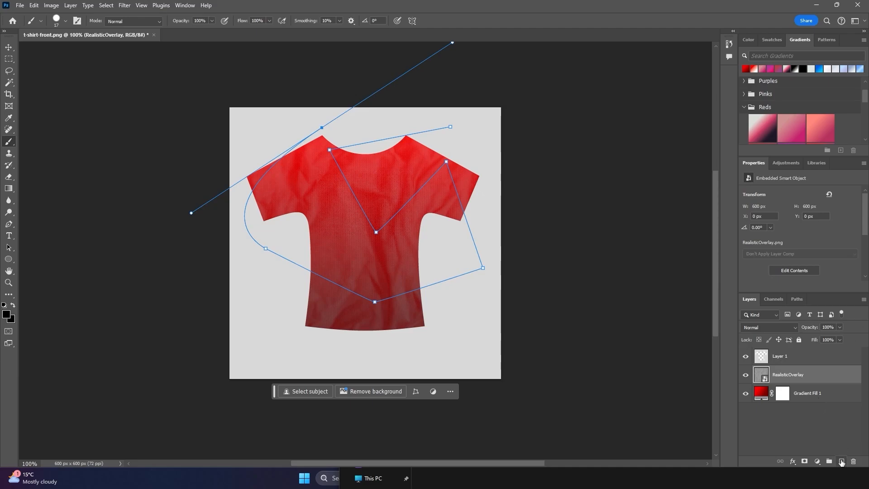
Set the Hard Round brush to 12 px with white as the foreground colour, and undo the test stroke on the shirt
left_click(62, 18)
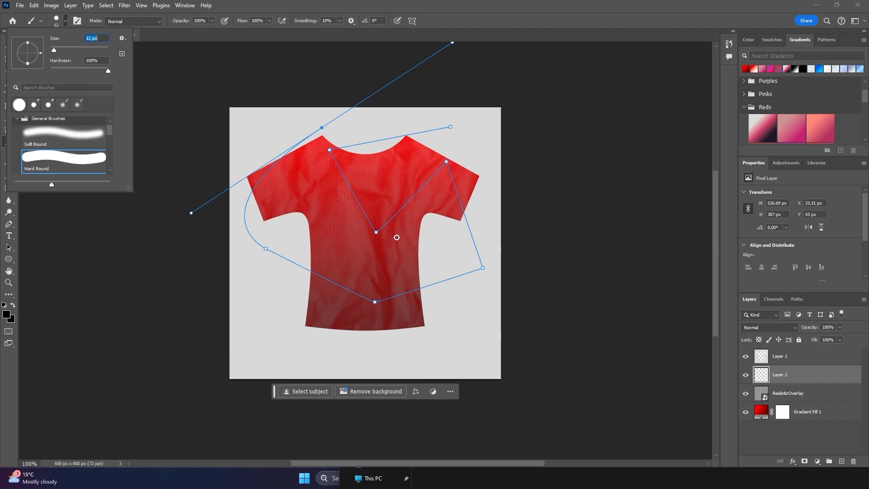
key("Return")
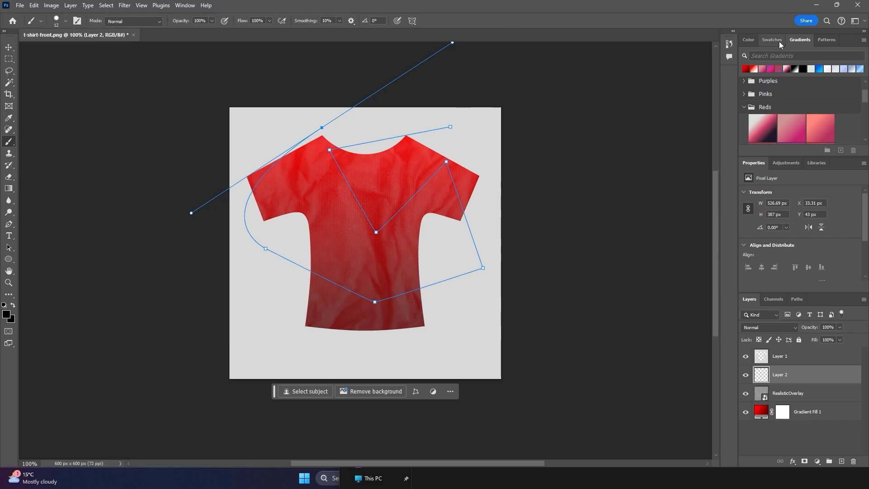
left_click(748, 39)
key("x")
mouse_move(458, 169)
left_mouse_down()
mouse_move(326, 197)
mouse_move(372, 235)
mouse_move(414, 215)
mouse_move(384, 194)
left_mouse_up()
key("ctrl+z")
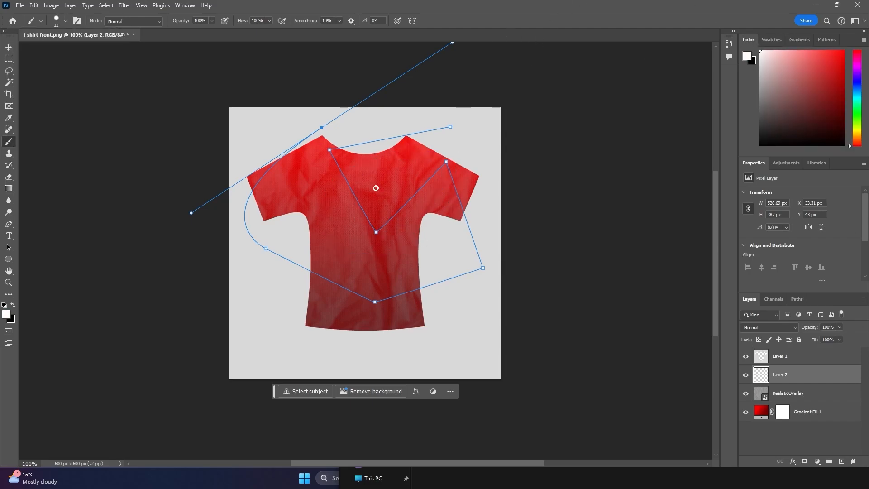
Stroke the practice path with the white Brush without simulated pressure, and delete the path
key("p")
right_click(380, 140)
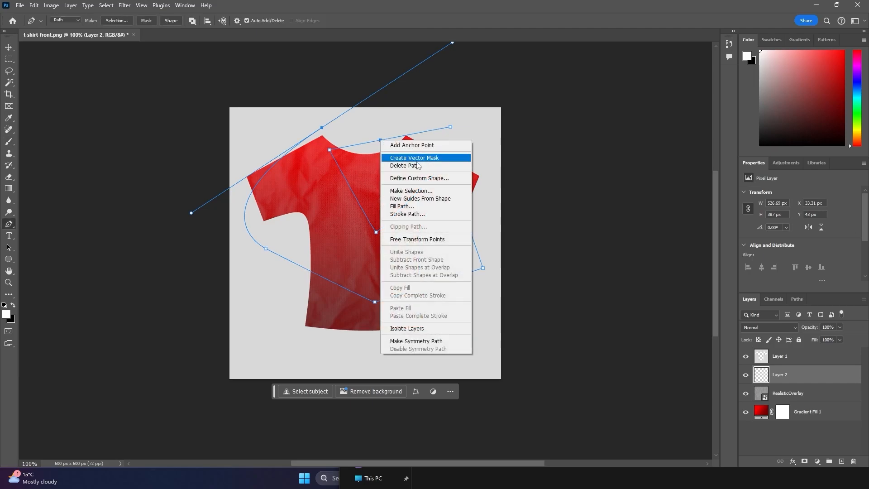
left_click(448, 213)
left_click(387, 146)
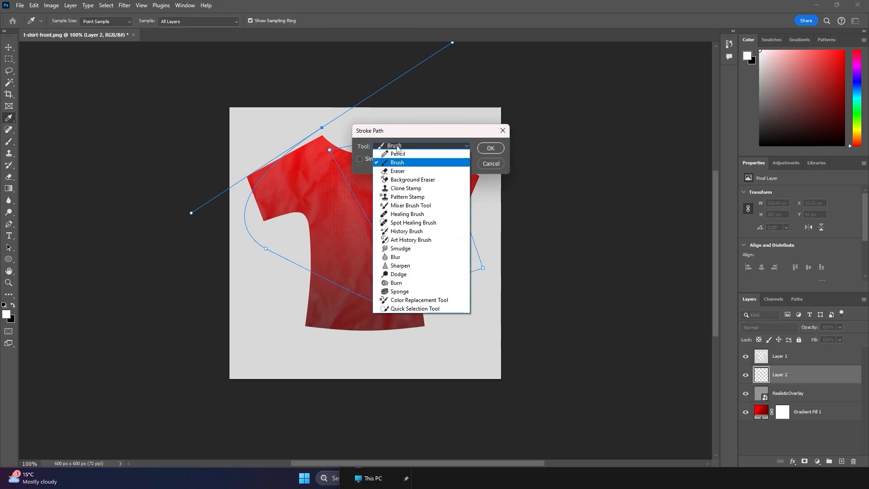
left_click(394, 156)
left_click(490, 148)
right_click(418, 195)
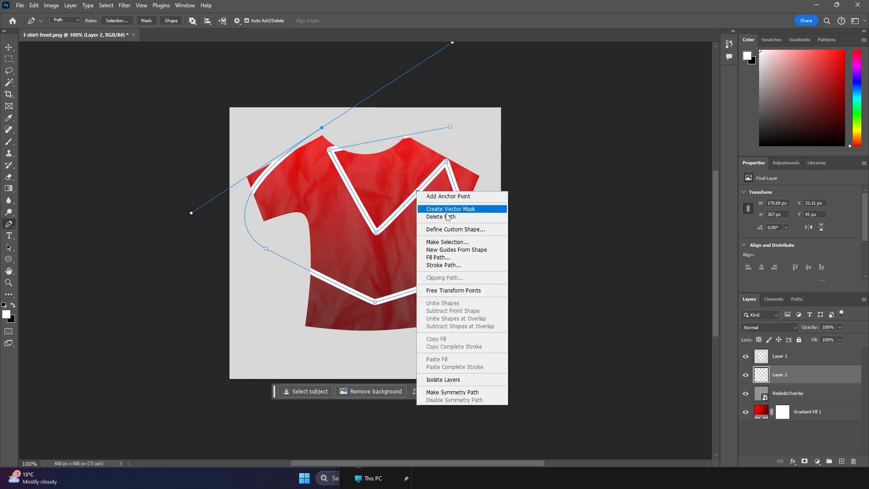
left_click(437, 208)
Move the stroked practice lines across the shirt as a test, and delete their layer
key("v")
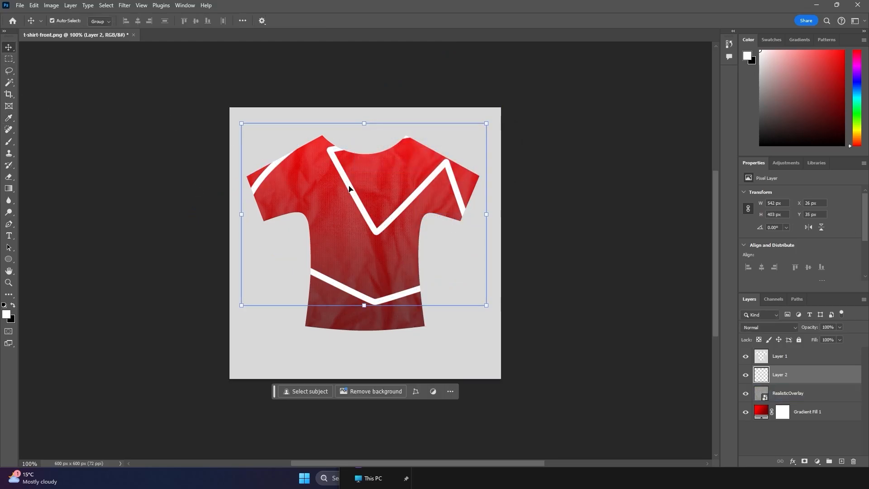
mouse_move(349, 188)
left_mouse_down()
mouse_move(388, 173)
mouse_move(303, 170)
mouse_move(314, 236)
mouse_move(307, 229)
left_mouse_up()
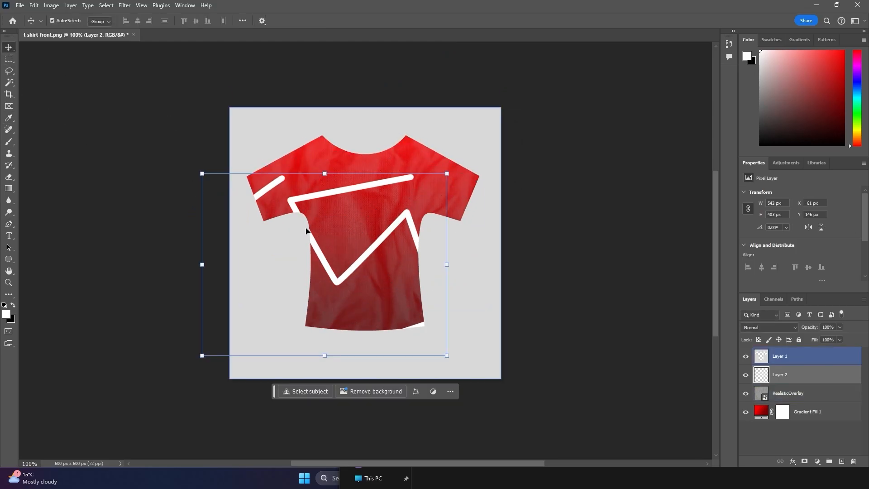
key("Delete")
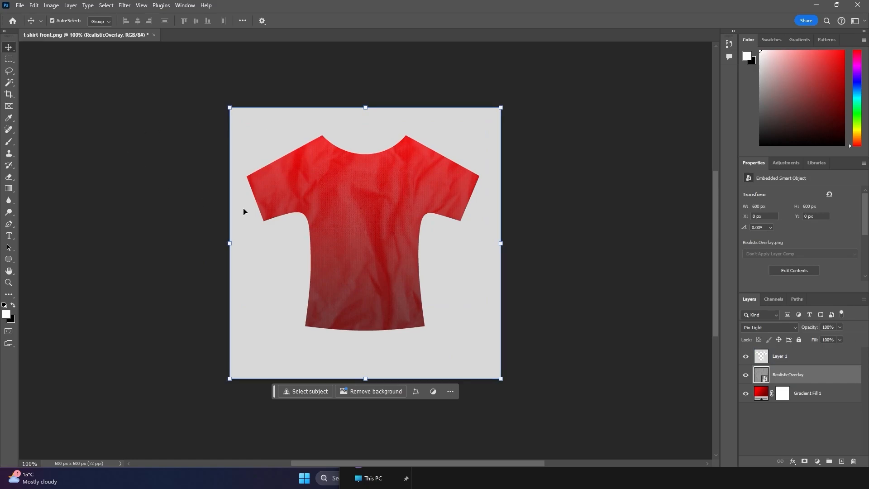
left_click(841, 461)
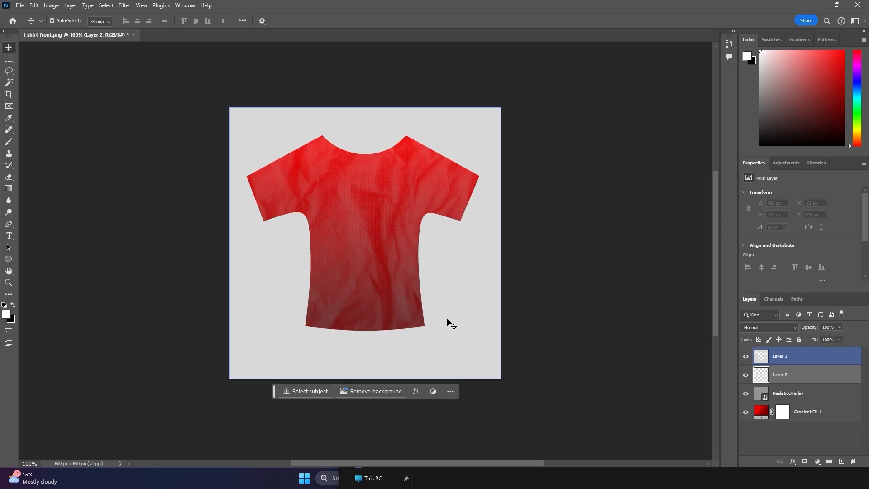
key("Delete")
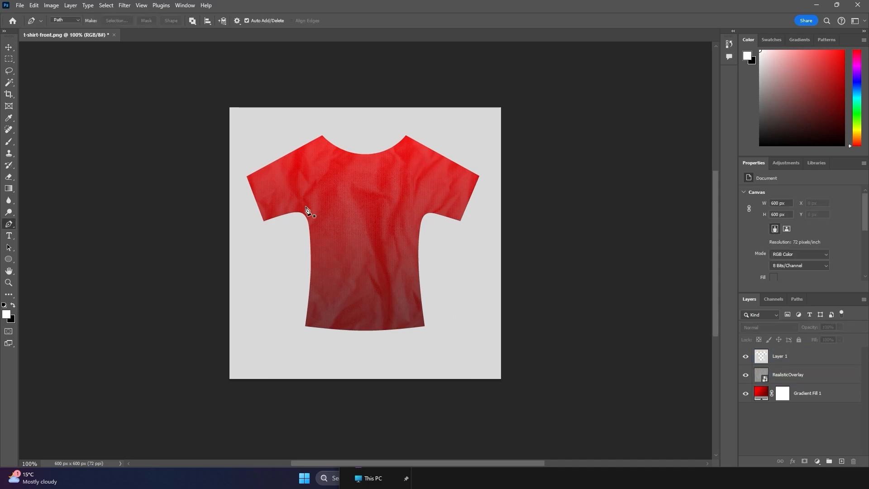
Draw a curved Pen tool path from the shirt's left neck corner along the neckline to just before its centre
key("p")
left_click(321, 136)
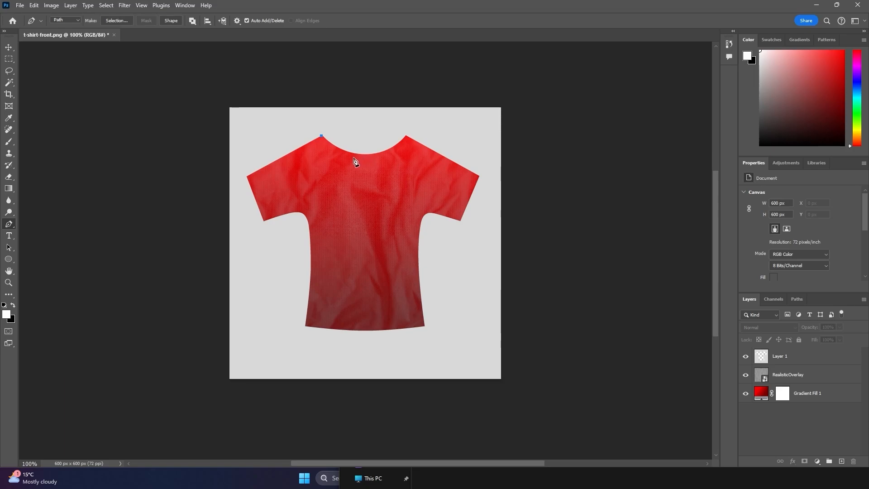
left_click_drag(356, 155, 363, 153)
left_click_drag(0, 91, 0, 9)
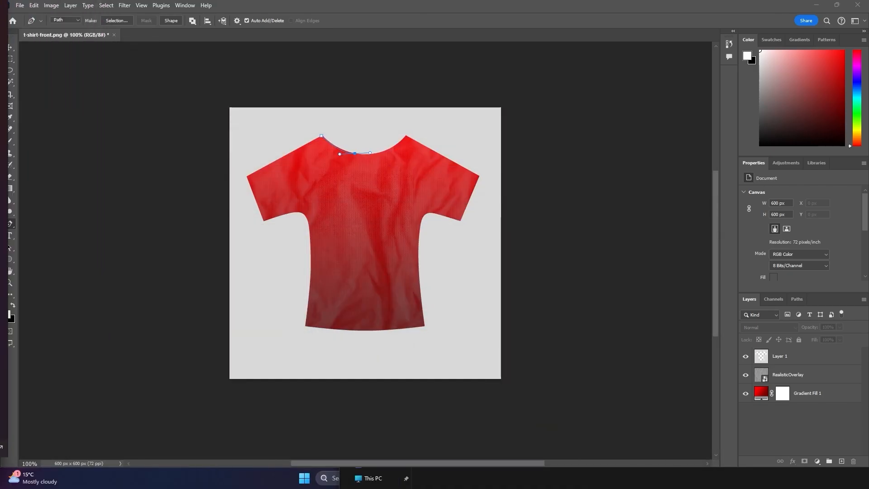
right_click(350, 155)
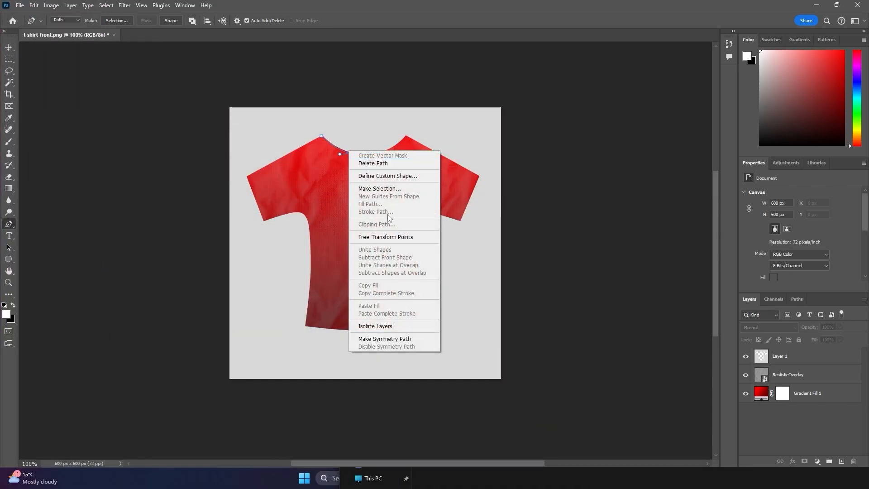
right_click(330, 149)
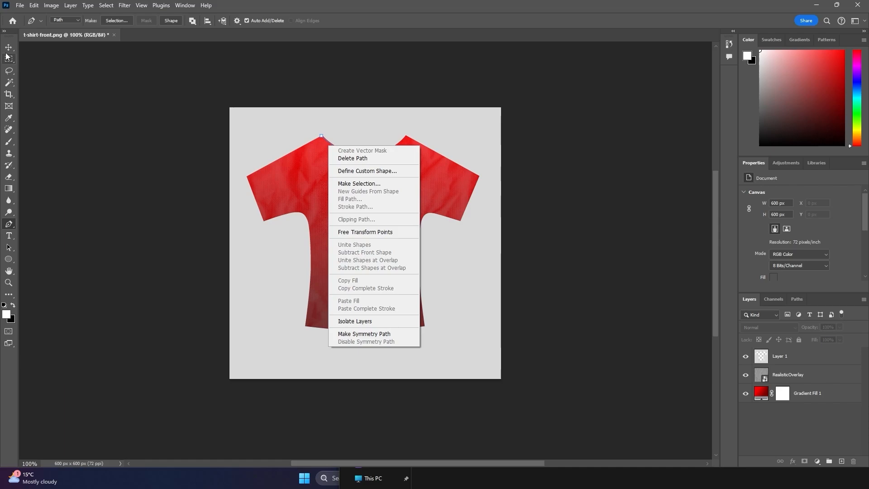
Stroke the neckline path with the white Brush on a new layer above RealisticOverlay, and delete the path
left_click(791, 369)
key("ctrl+shift+alt+n")
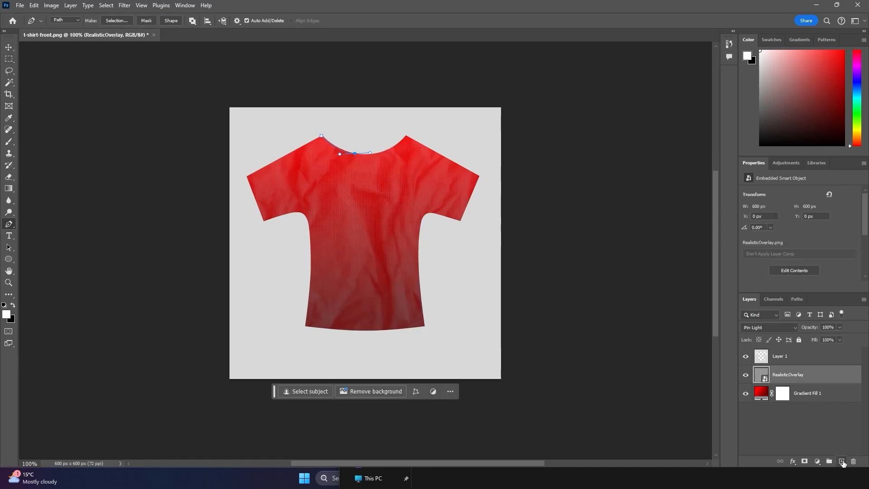
right_click(337, 153)
left_click(384, 216)
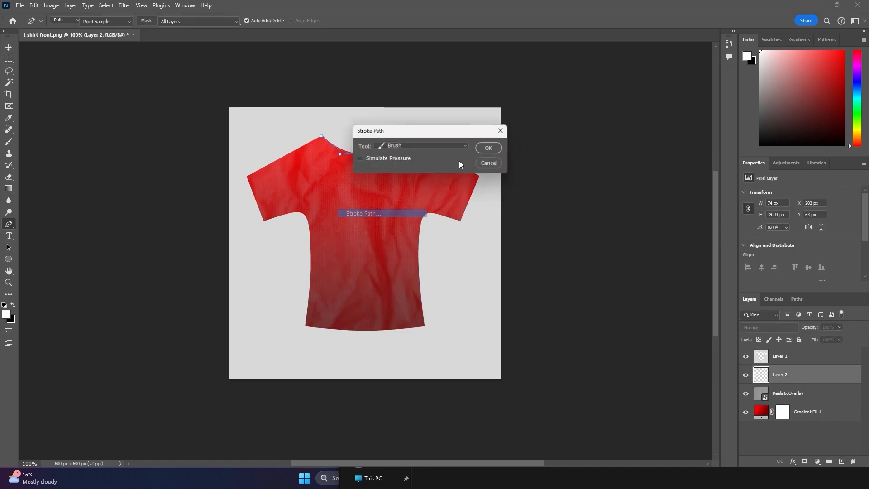
left_click(490, 148)
right_click(340, 150)
left_click(358, 165)
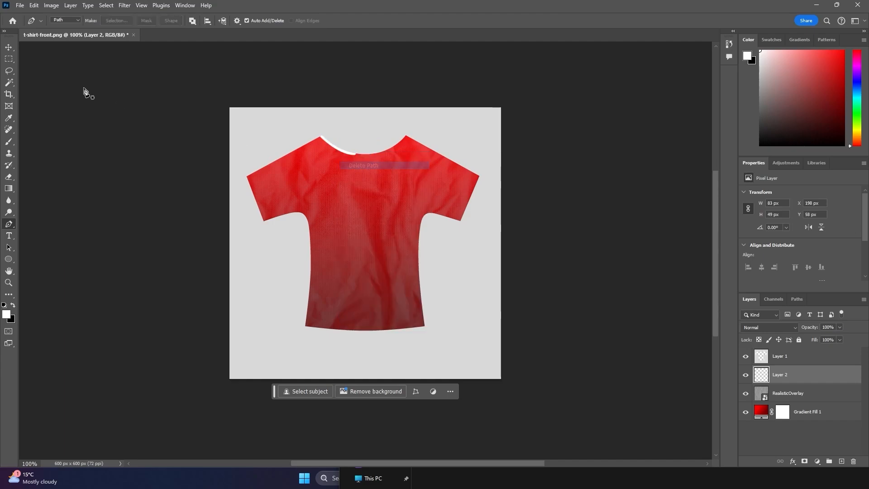
Nudge the white neckline stroke into place at X 199 px, Y 59 px
left_click(9, 47)
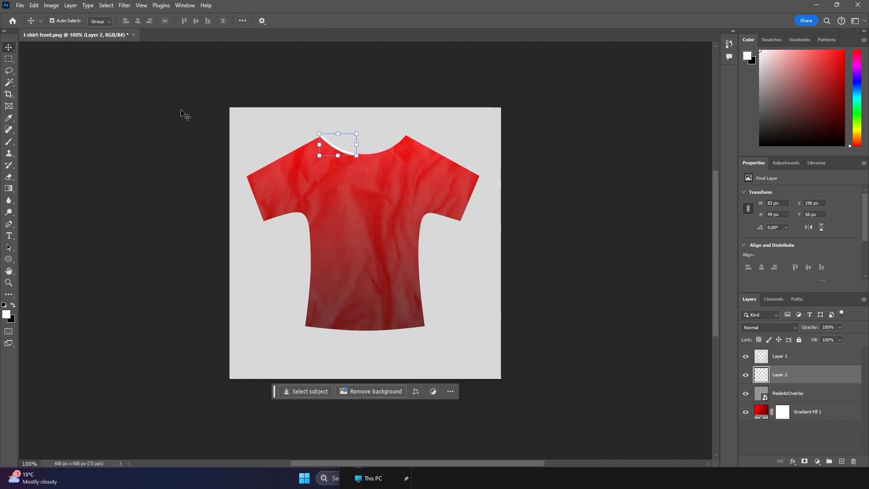
left_click(335, 154)
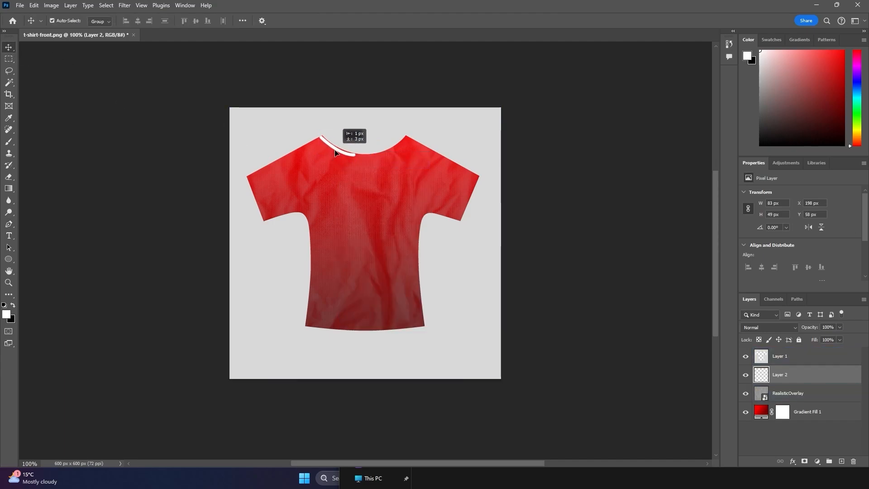
left_click_drag(337, 151, 343, 156)
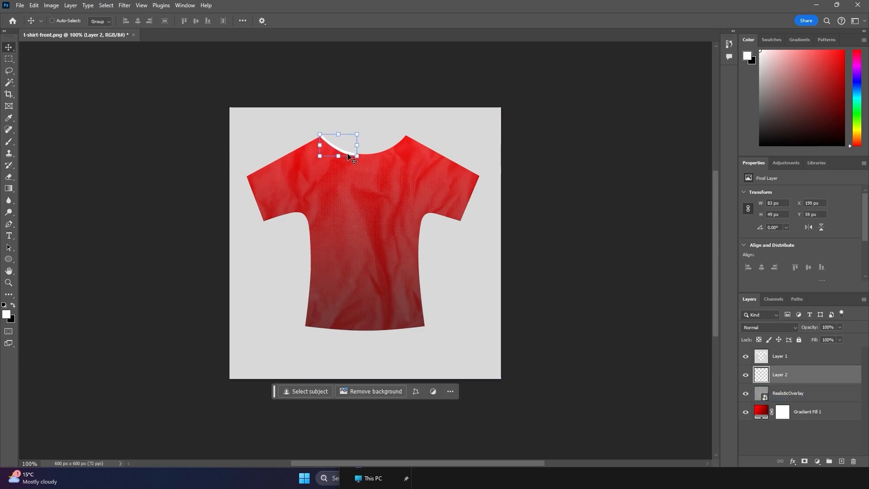
Paste a copy of the white neckline stroke just below the original and transform it to 111.50% width, 117.72% height and 6.20° rotation
key("ctrl+v")
mouse_move(360, 244)
left_mouse_down()
mouse_move(336, 222)
mouse_move(330, 153)
left_mouse_up()
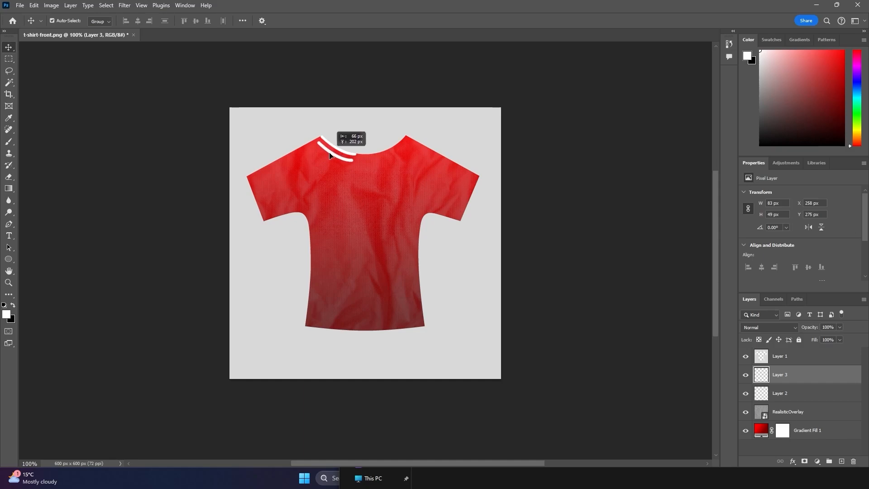
left_click_drag(330, 155, 311, 133)
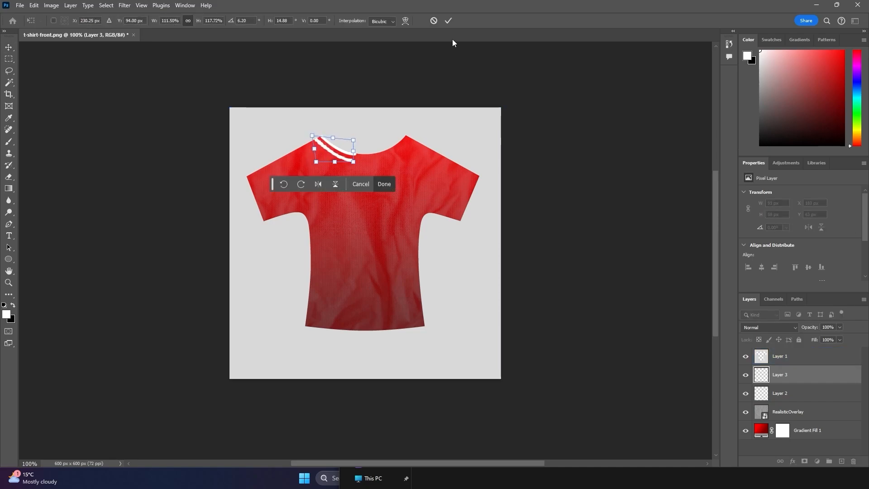
left_click(449, 20)
left_click(529, 188)
left_click(399, 222)
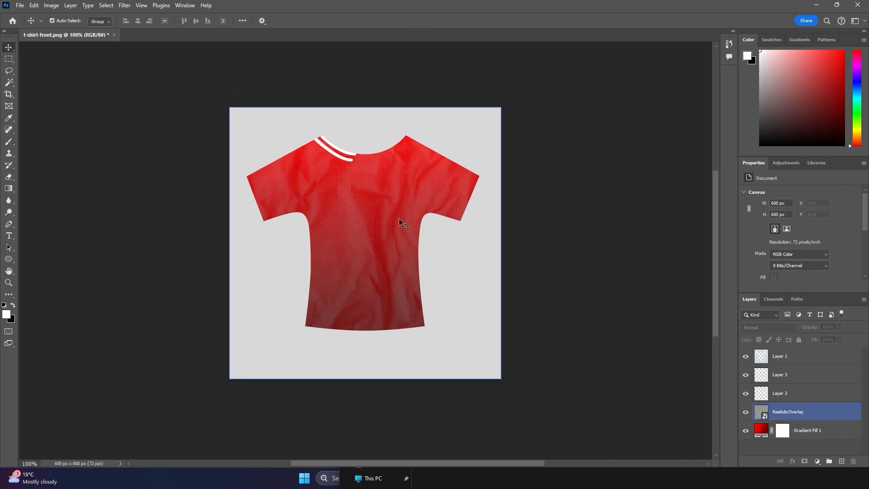
left_click(422, 169)
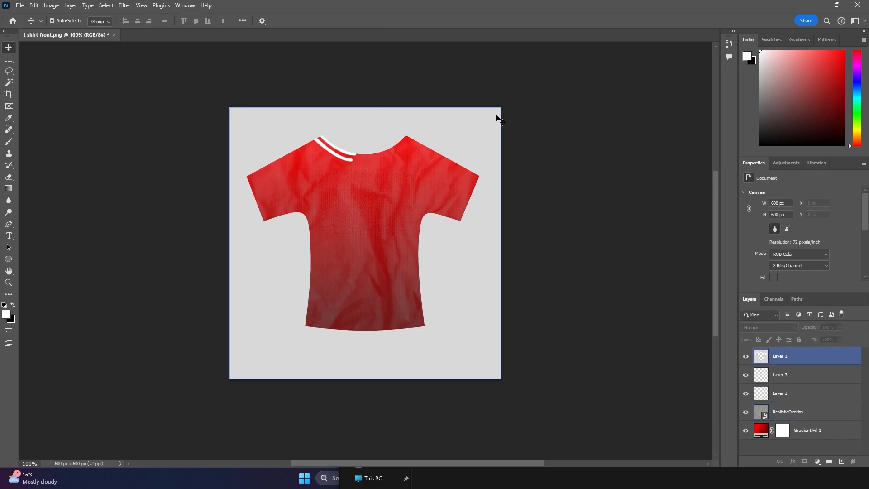
Duplicate the two white collar stripes together by copying and pasting Layer 2 and Layer 3
left_click(352, 157)
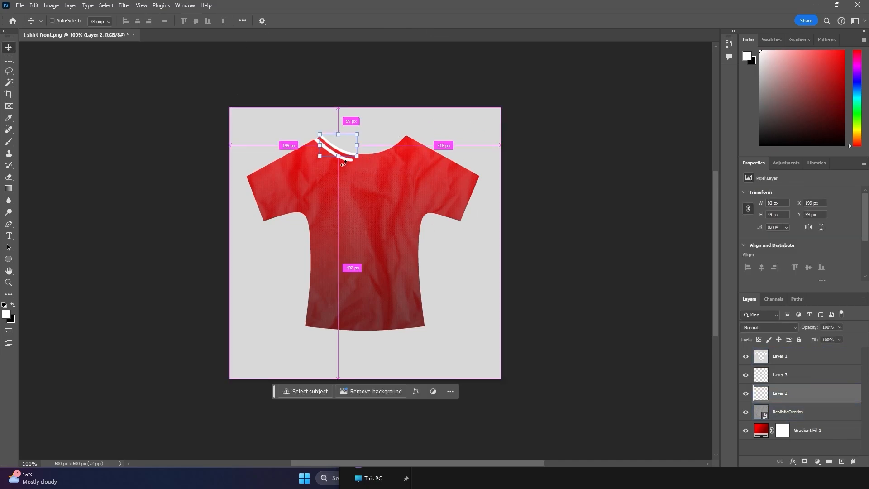
left_click(345, 163)
left_click(801, 382)
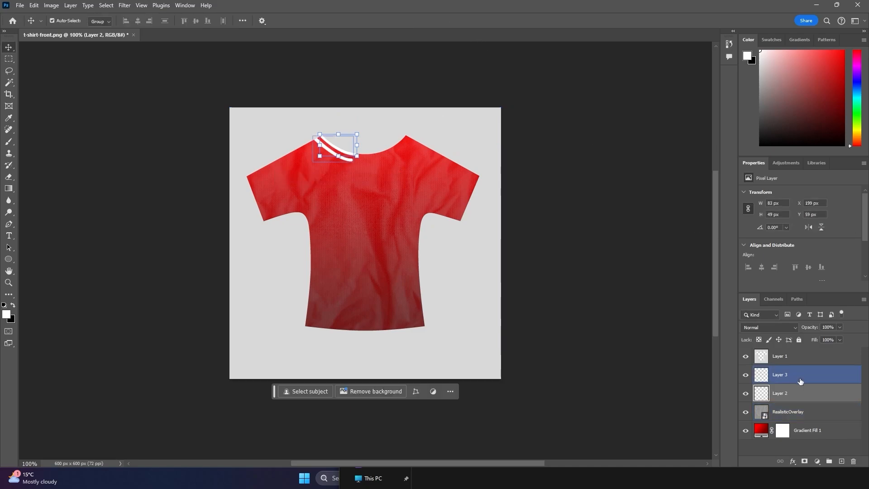
left_click(798, 394)
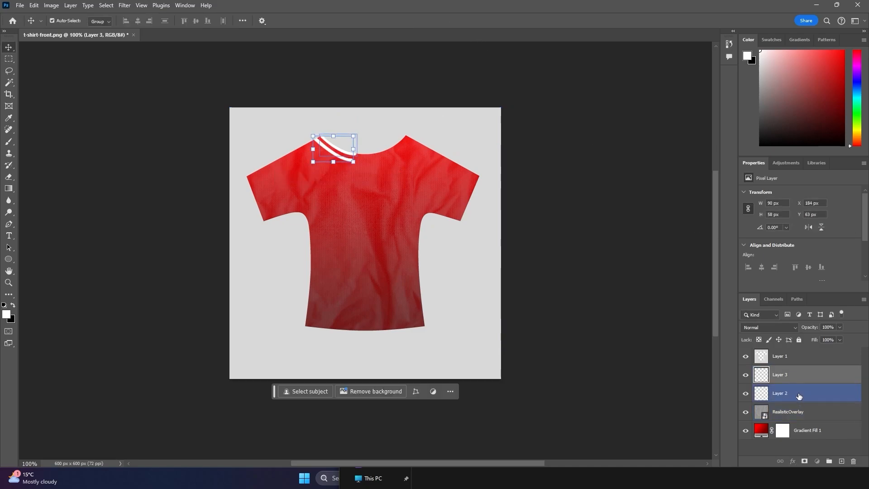
left_click(799, 395, "shift")
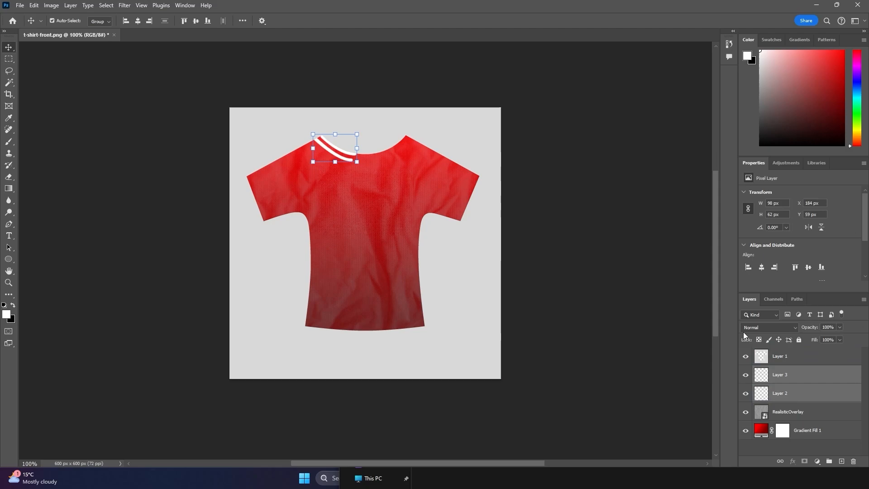
key("ctrl+c")
key("ctrl+v")
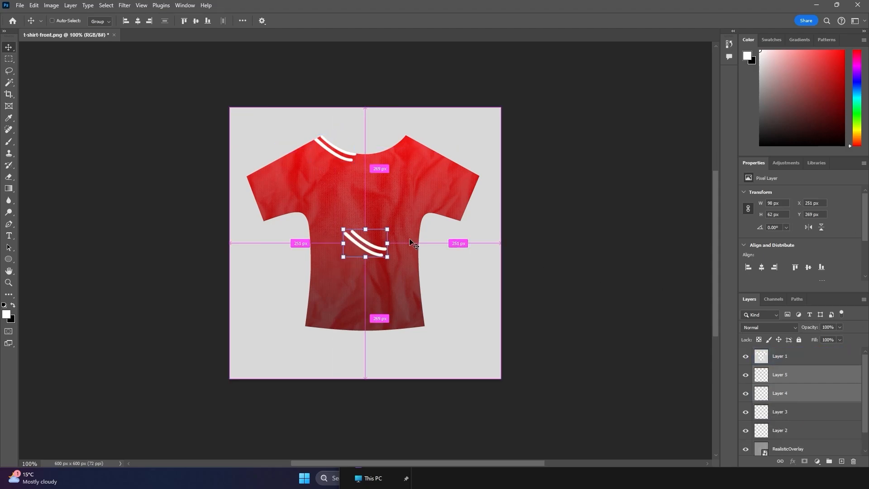
Flip the pasted stripe pair horizontally and place it along the right side of the neckline, centred at X 360 px, Y 92 px
key("ctrl+t")
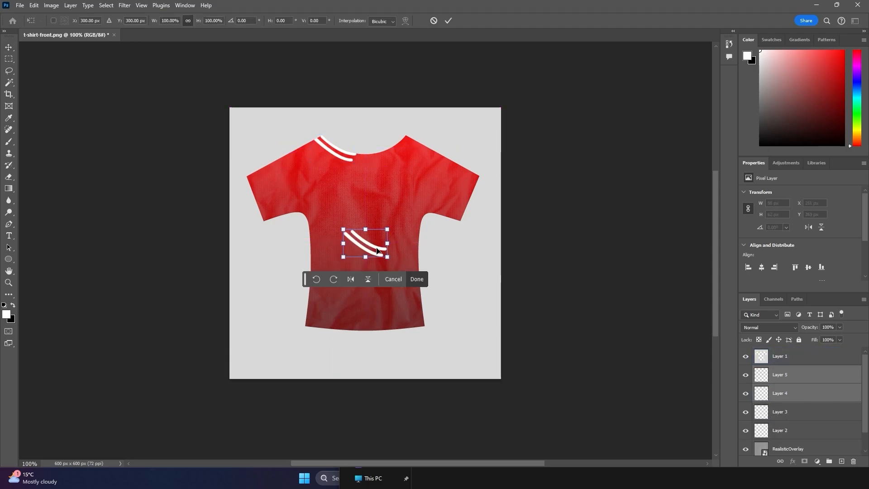
left_click_drag(375, 247, 398, 193)
right_click(398, 192)
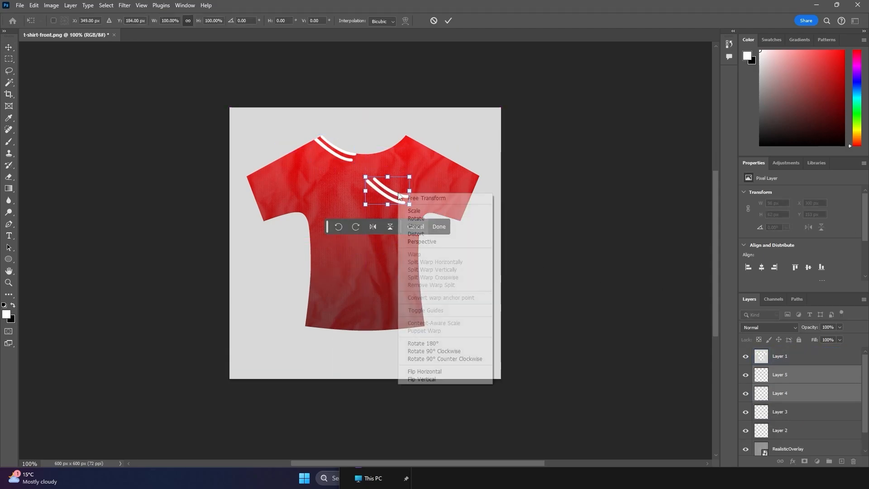
left_click(435, 375)
left_click_drag(394, 194, 398, 152)
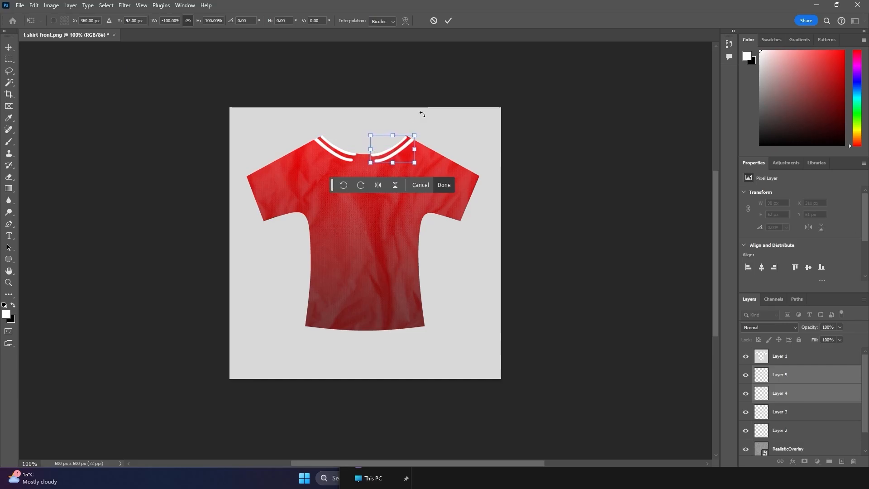
left_click(449, 22)
left_click(629, 254)
Move the flipped stripes on Layer 4 and Layer 5 together 4 px right and 2 px up to level them with the left pair
key("z")
left_click_drag(371, 145, 421, 169)
left_click(9, 48)
left_click(452, 177)
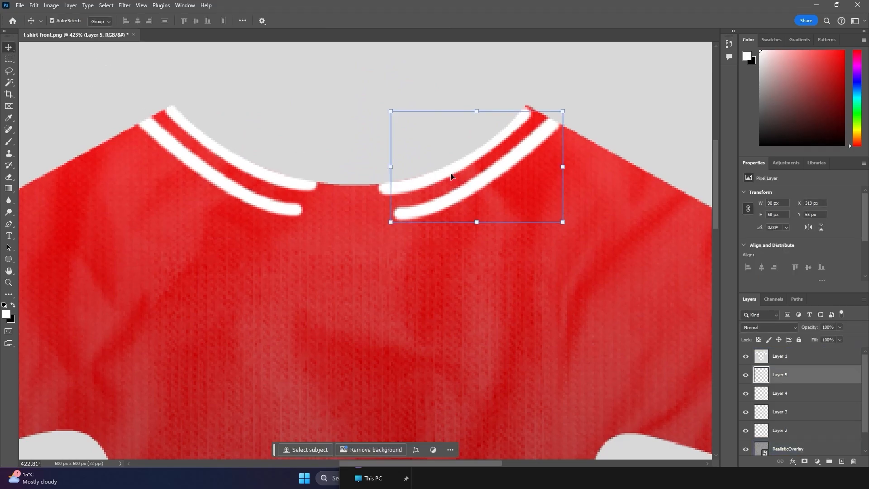
left_click(785, 391)
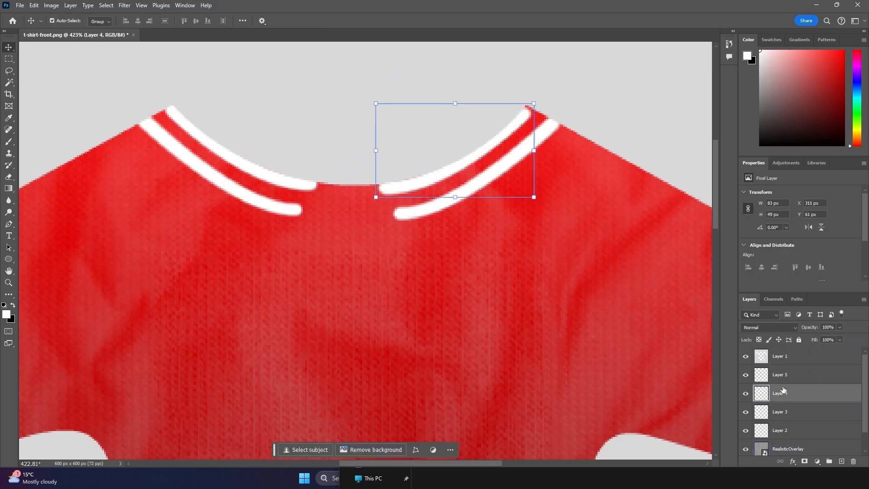
left_click(785, 377)
left_click(787, 402, "shift")
mouse_move(473, 190)
left_mouse_down()
mouse_move(476, 179)
mouse_move(477, 191)
left_mouse_up()
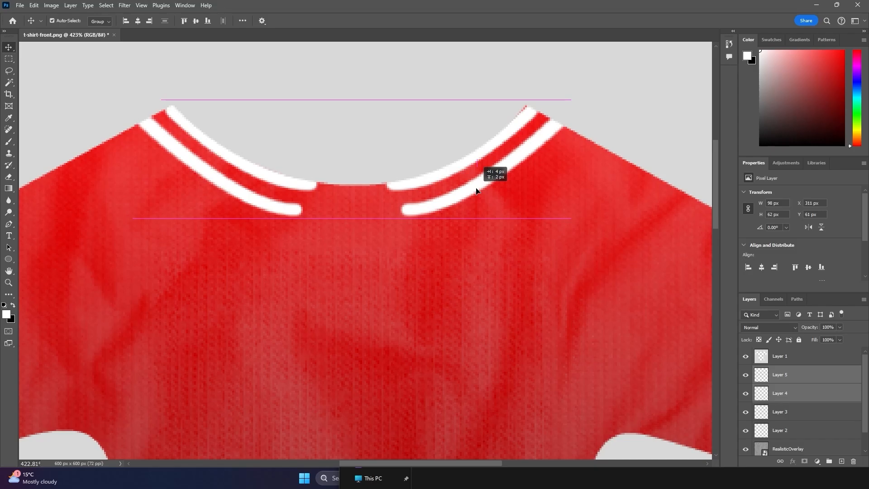
left_click_drag(476, 191, 476, 191)
left_click(643, 105)
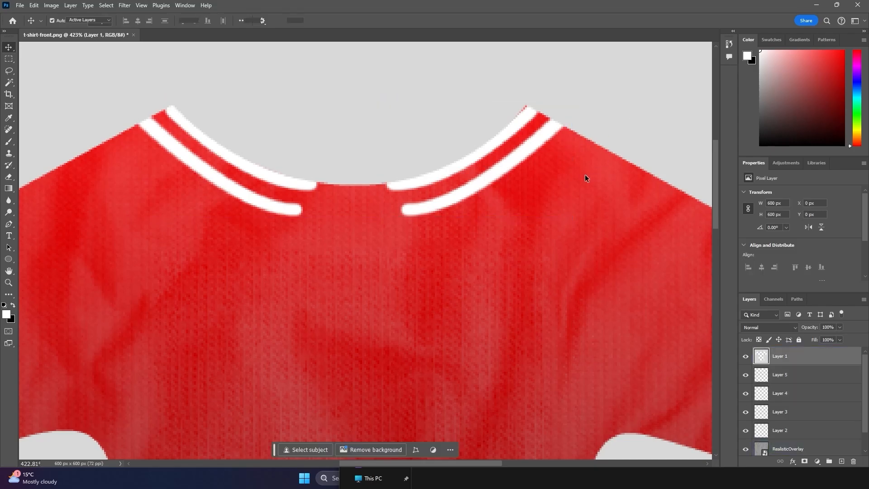
Merge the four collar stripe layers, Layer 2 to Layer 5, into a single layer
key("z")
left_click_drag(580, 183, 507, 172)
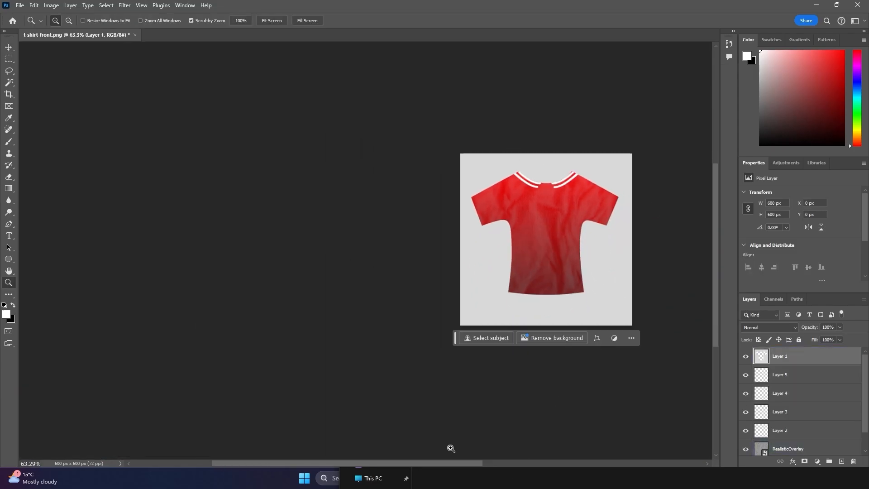
left_click_drag(458, 465, 507, 472)
left_click_drag(473, 219, 490, 221)
scroll(387, 206, "up", 1)
left_click_drag(387, 206, 452, 241)
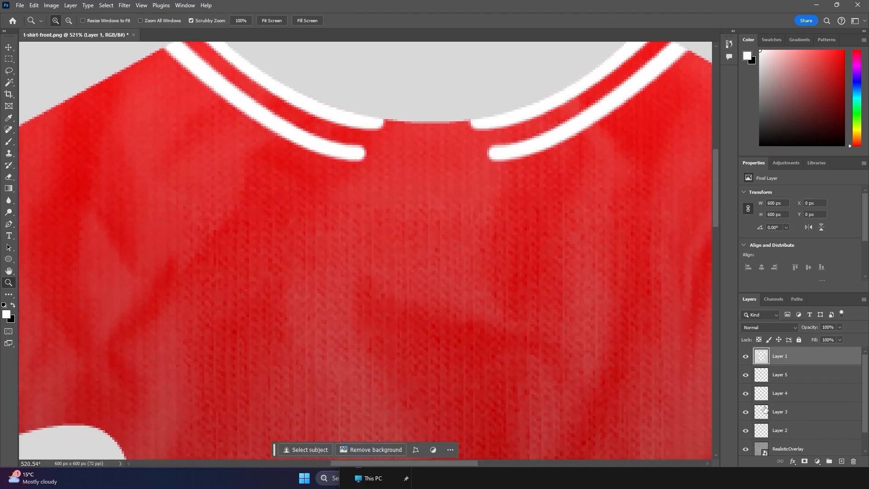
left_click(767, 380)
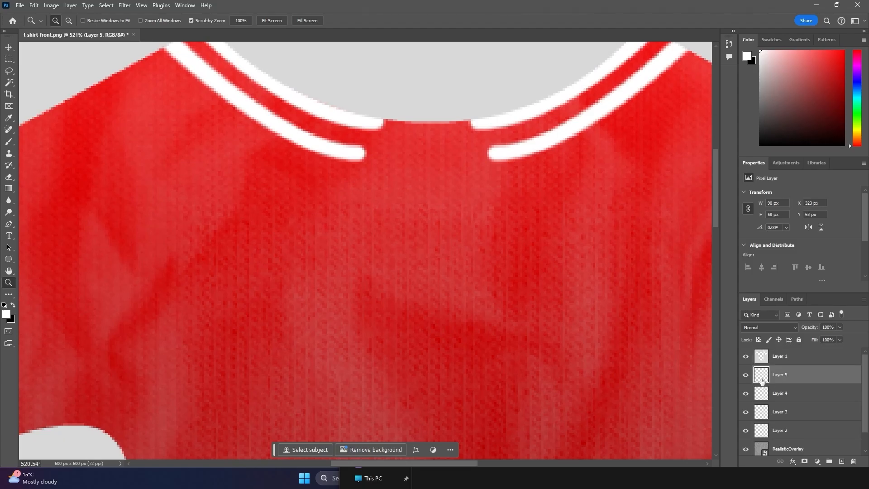
left_click(780, 394, "ctrl")
left_click(780, 411, "ctrl")
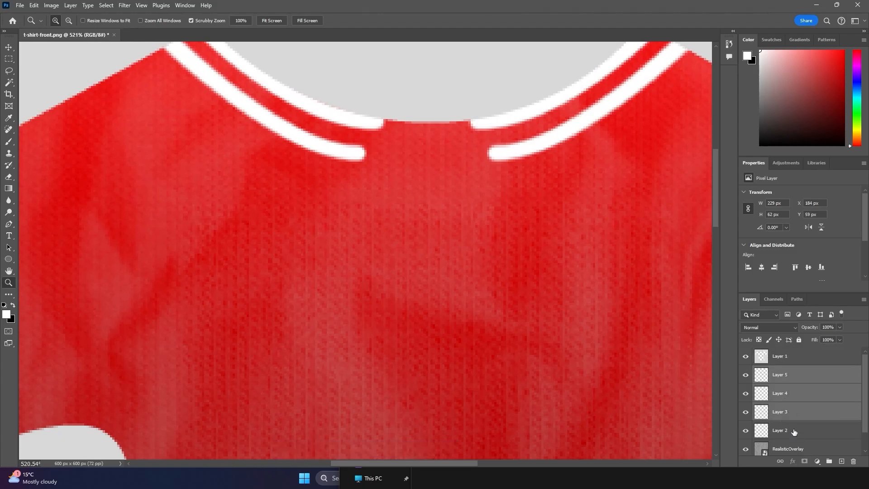
left_click(780, 430, "ctrl")
scroll(550, 289, "up", 2)
scroll(549, 289, "up", 3)
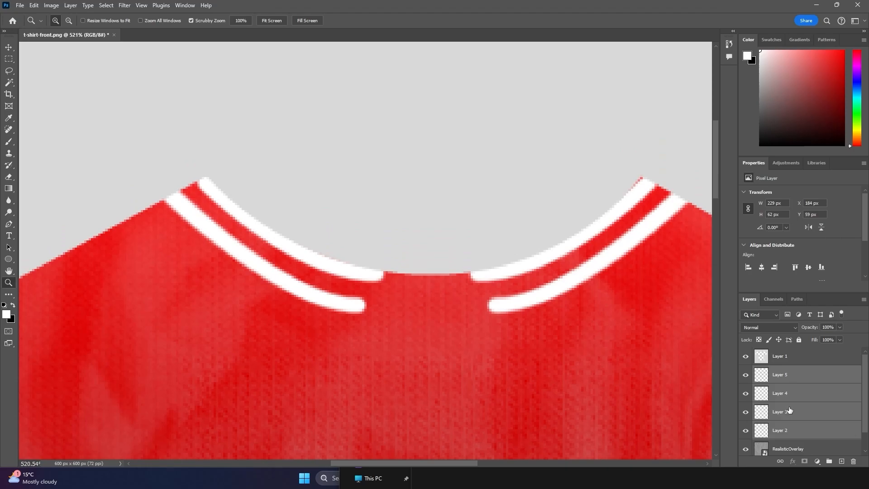
right_click(789, 410)
left_click(797, 248)
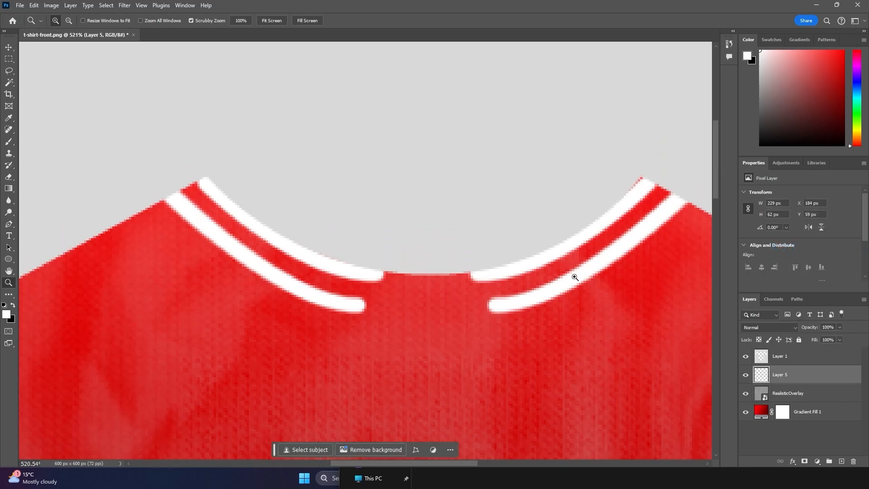
Nudge the merged collar stripes 1 px left to X 183 px, Y 59 px
left_click(8, 47)
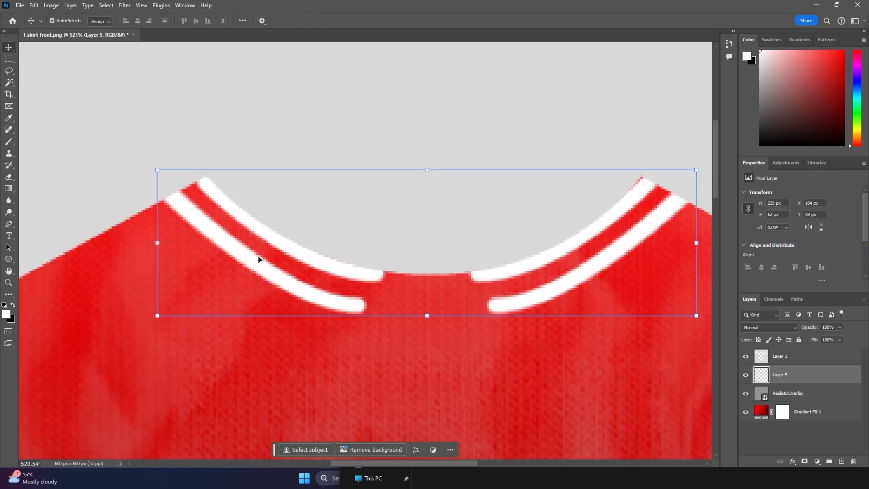
left_click_drag(258, 256, 259, 298)
key("ctrl+z")
left_click(330, 228)
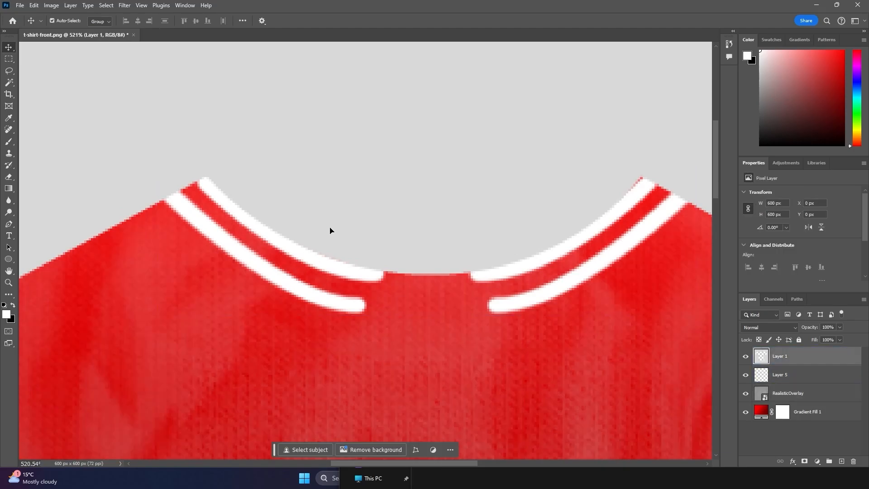
mouse_move(326, 260)
left_mouse_down()
mouse_move(268, 260)
mouse_move(306, 290)
mouse_move(324, 270)
left_mouse_up()
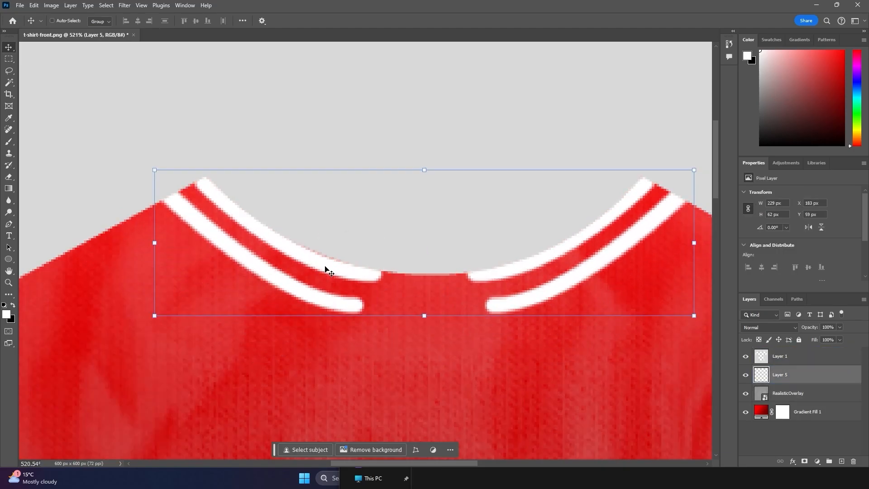
left_click(492, 214)
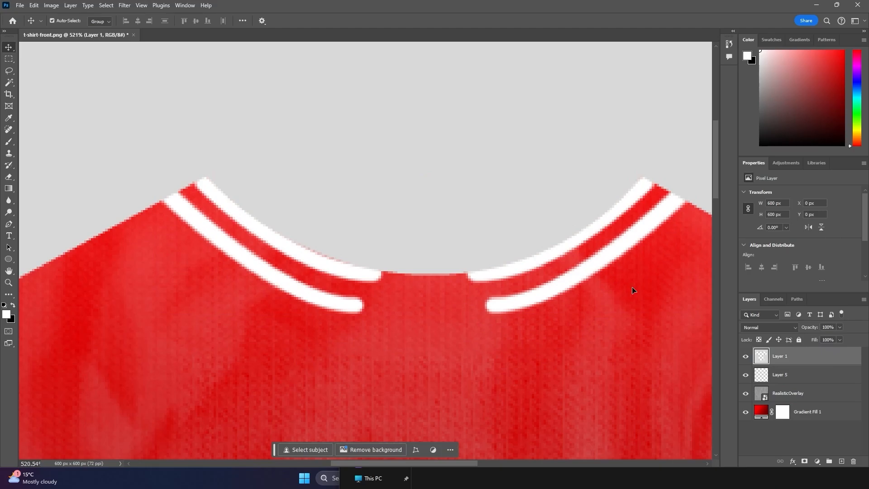
Cut the inner ends of the stripes on Layer 5 diagonally, deleting the area selected from a four-point Pen path about 70 × 27 px
left_click(795, 376)
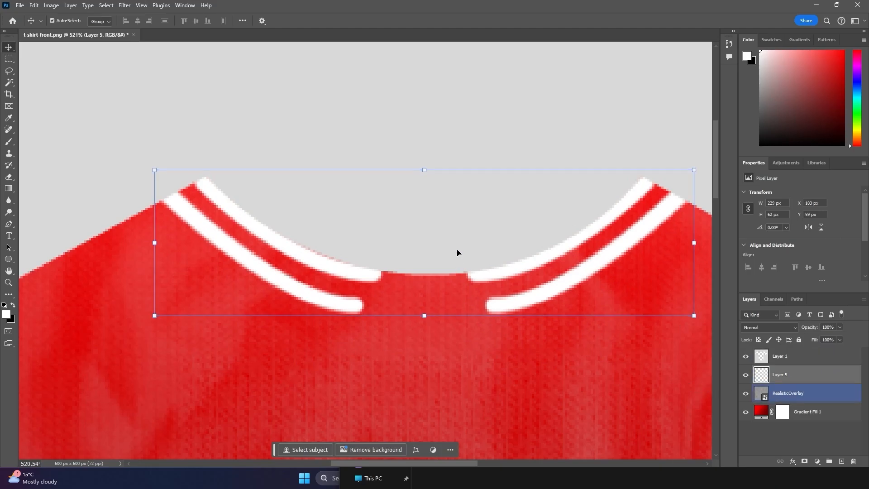
key("p")
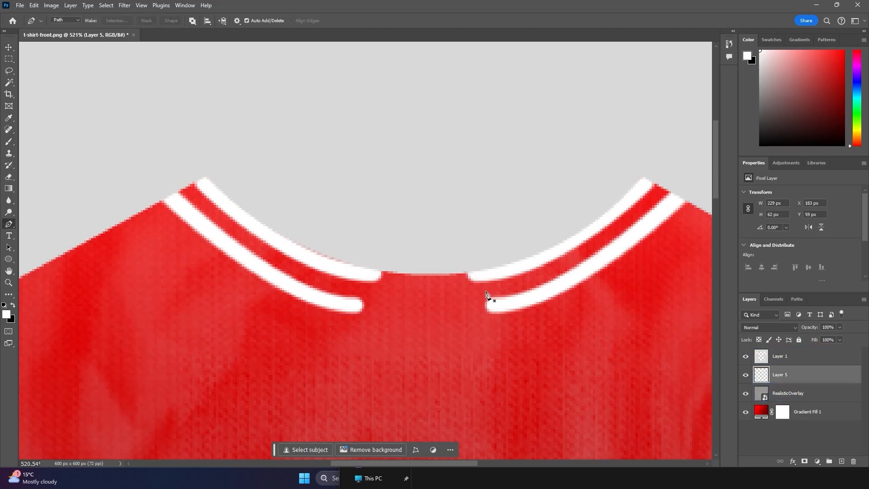
left_click(505, 323)
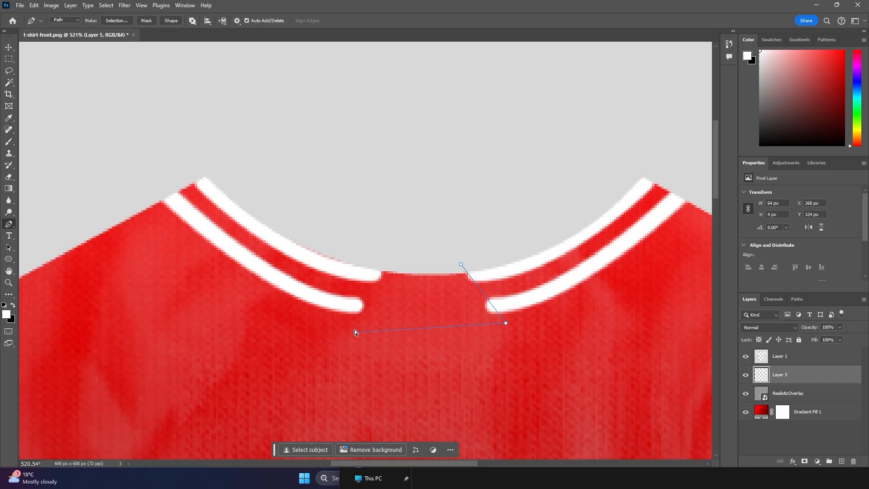
left_click(341, 323)
left_click(383, 260)
right_click(462, 267)
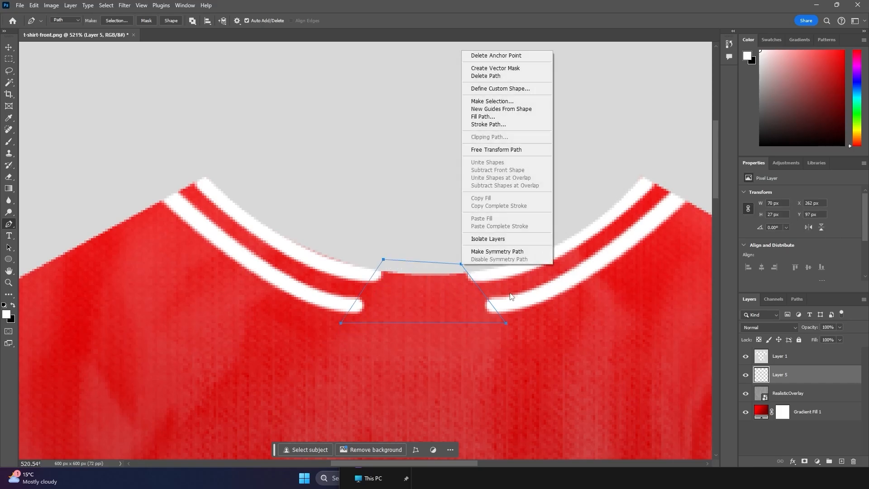
left_click(522, 102)
left_click(481, 127)
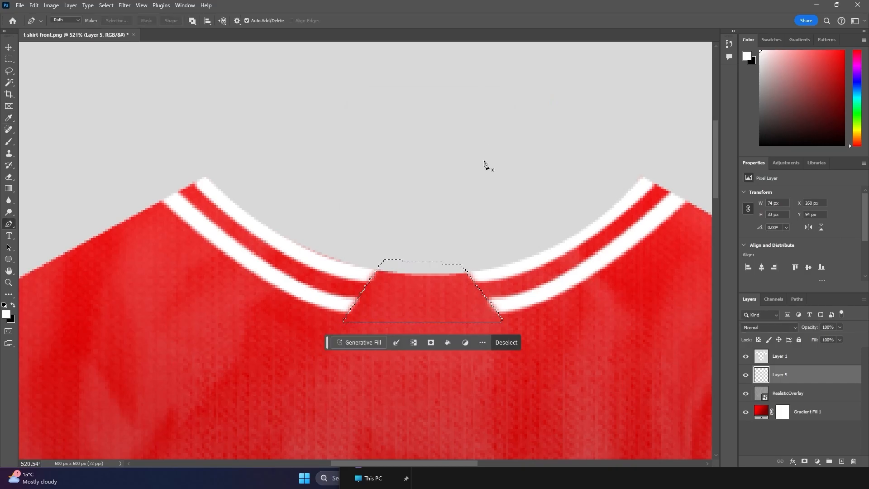
key("ctrl+d")
Shorten the right pair of collar stripes on Layer 5, deleting the area selected with 1 px feather from a four-point Pen path about 75 × 40 px
key("z")
scroll(525, 282, "down", 5)
scroll(622, 330, "down", 4)
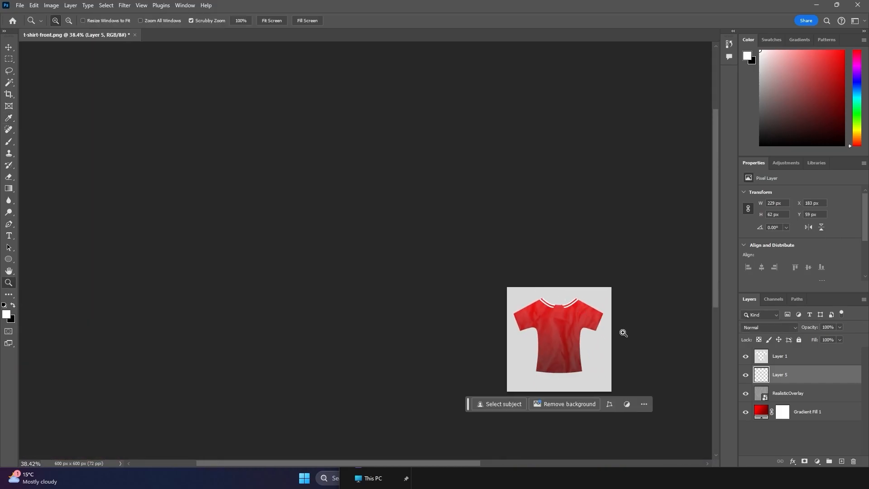
scroll(611, 274, "up", 4)
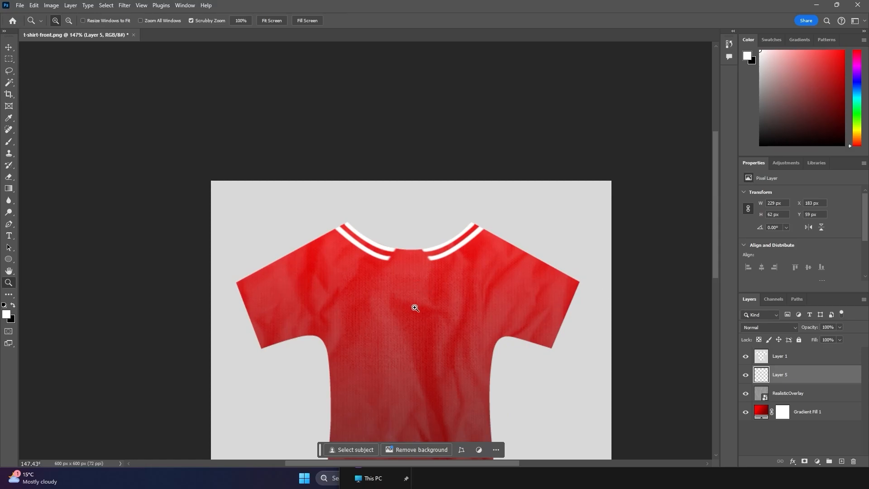
scroll(415, 308, "up", 5)
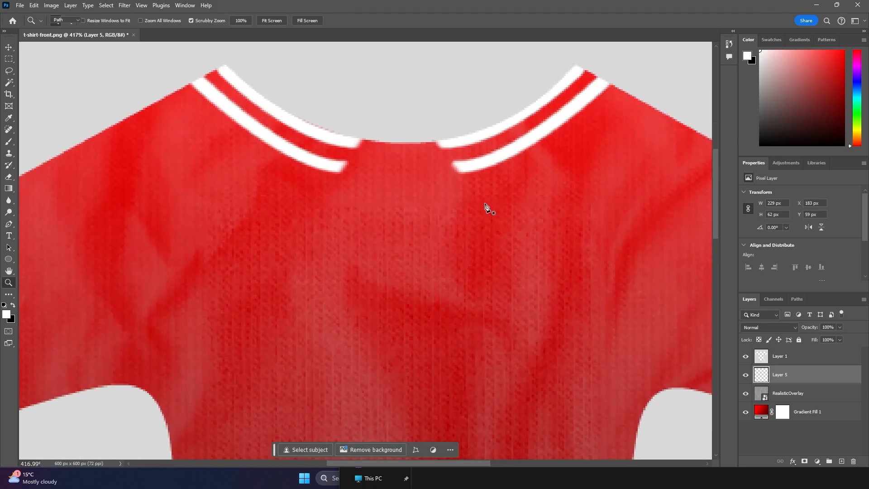
key("p")
left_click_drag(481, 116, 537, 163)
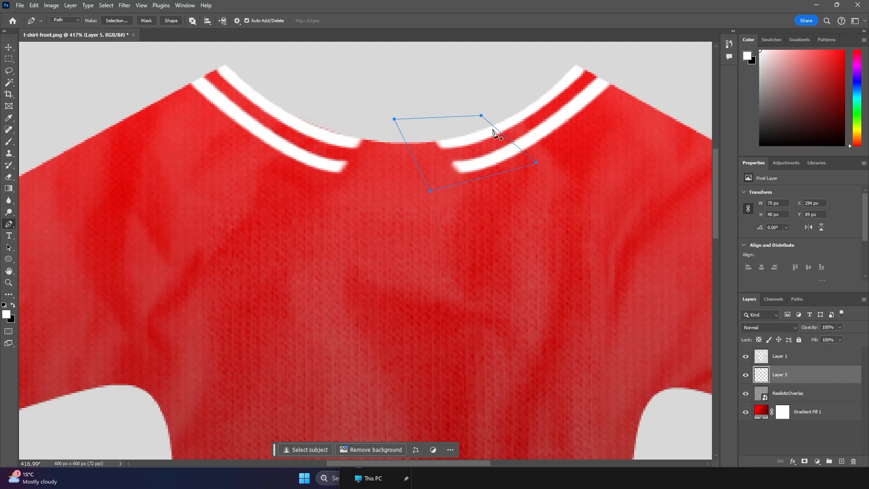
right_click(493, 132)
left_click(529, 163)
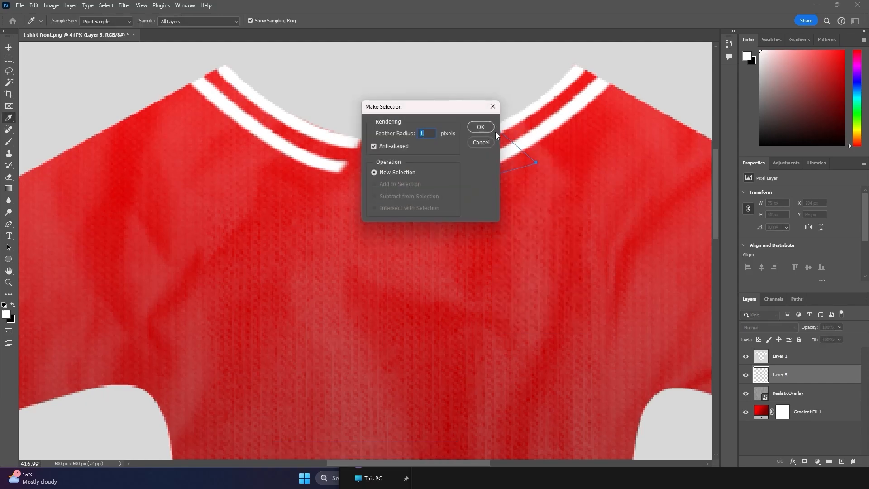
left_click(476, 128)
key("Delete")
key("ctrl+d")
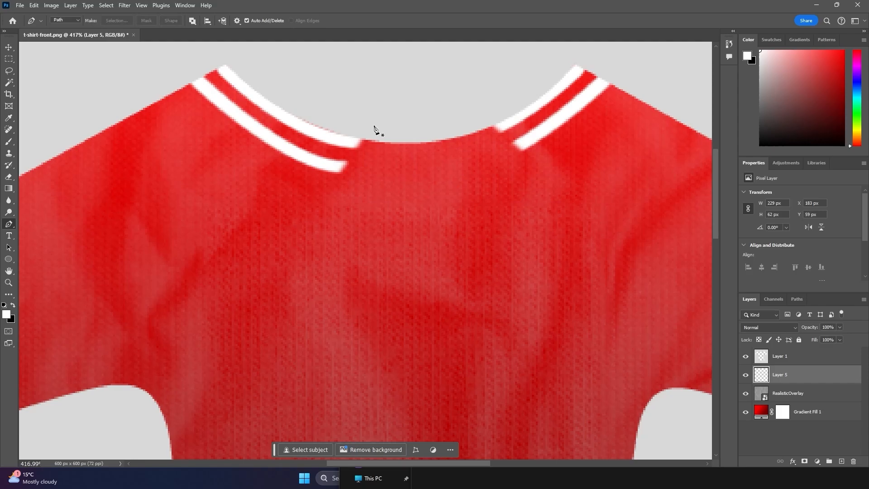
Shorten the left pair of collar stripes to match, deleting the area selected with 1 px feather from a Pen path around their inner ends
left_click(315, 114)
right_click(317, 119)
left_click(335, 163)
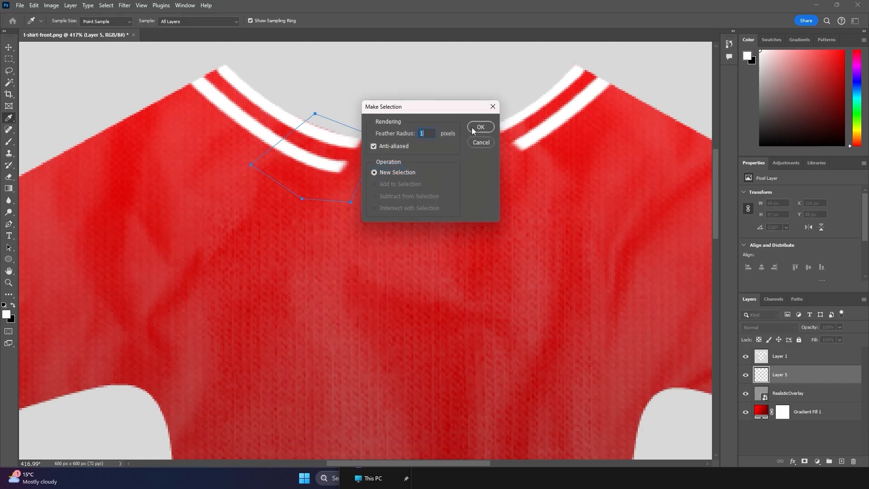
left_click(477, 127)
key("ctrl+d")
Draw a straight Pen path about 149 × 87 px along the upper edge of the left sleeve, from the collar stripe to the cuff
key("z")
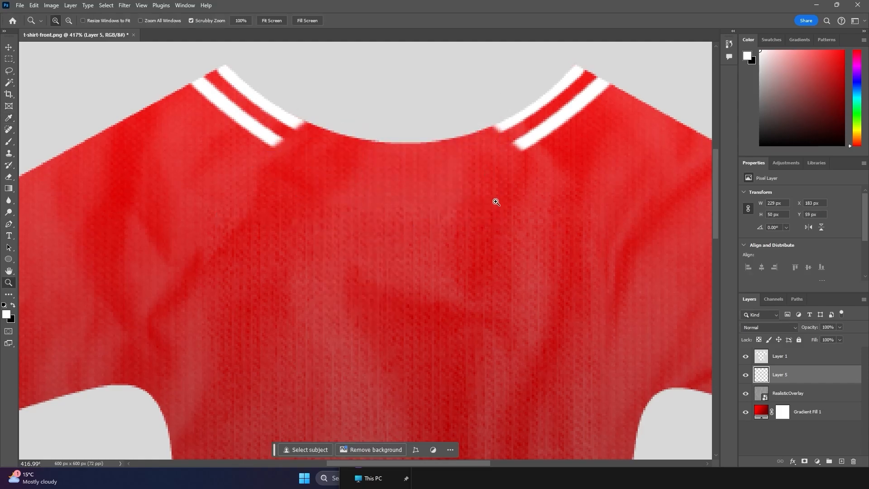
left_click_drag(495, 200, 449, 181)
left_click_drag(553, 237, 523, 226)
left_click_drag(557, 254, 536, 245)
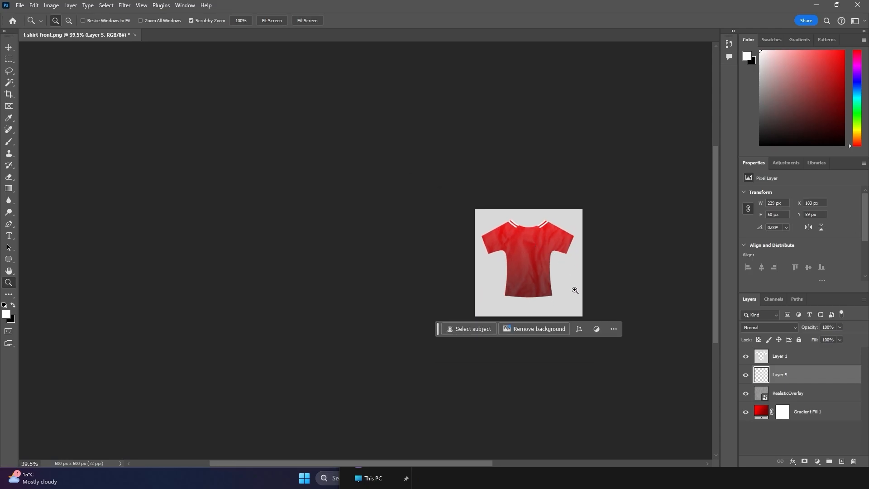
left_click_drag(571, 310, 572, 272)
left_click_drag(550, 162, 591, 165)
scroll(588, 168, "up", 3)
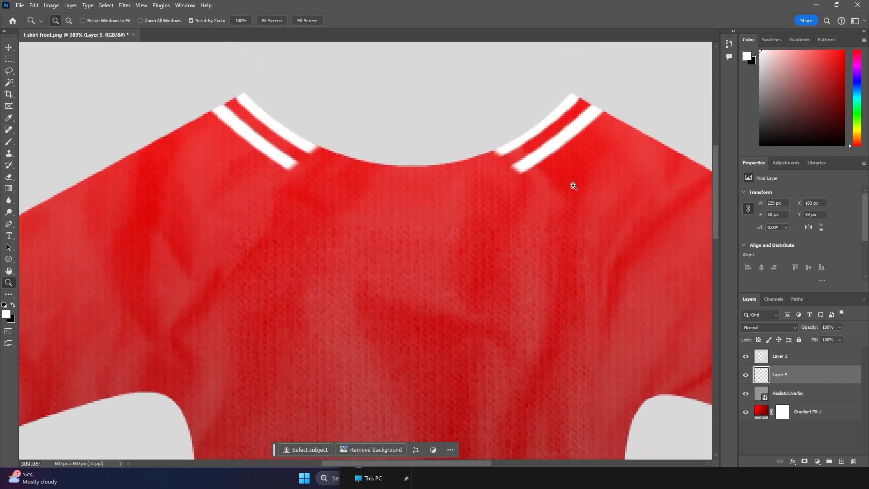
left_click_drag(538, 209, 522, 214)
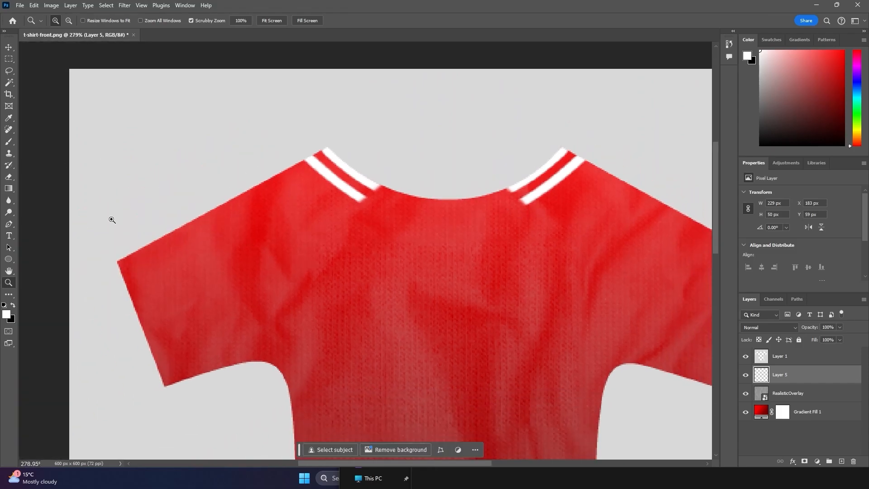
key("p")
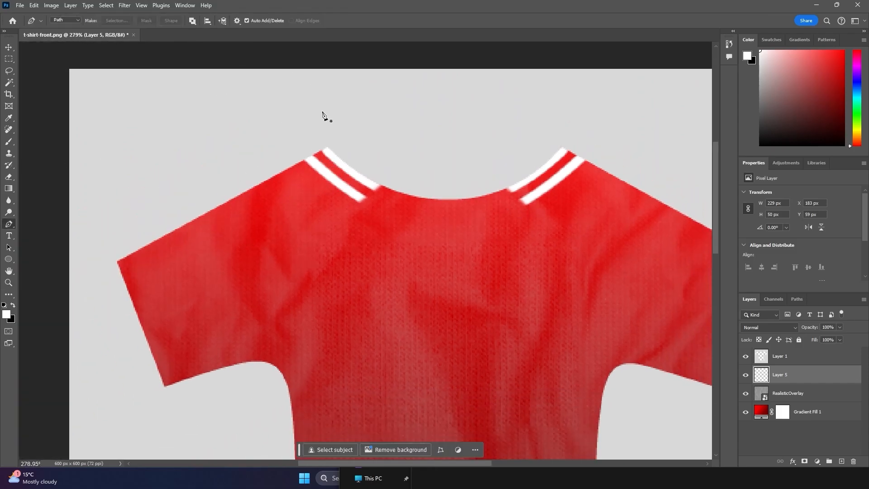
left_click(314, 168)
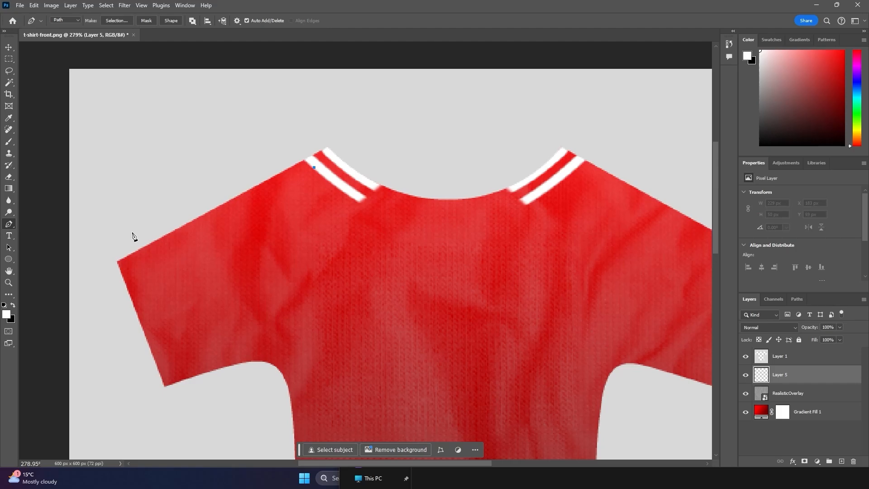
Try stroking the left sleeve path with the Brush directly on Layer 5
right_click(148, 273)
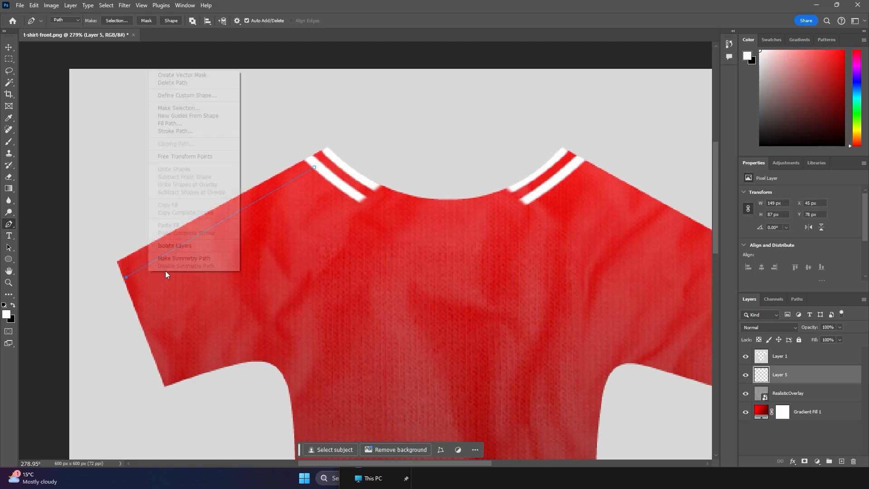
left_click(181, 132)
left_click(490, 148)
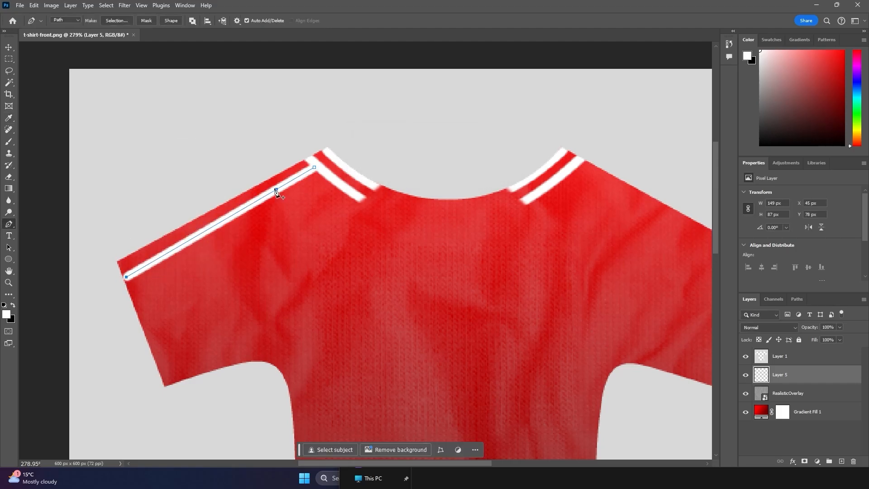
right_click(277, 188)
left_click(308, 215)
left_click(10, 47)
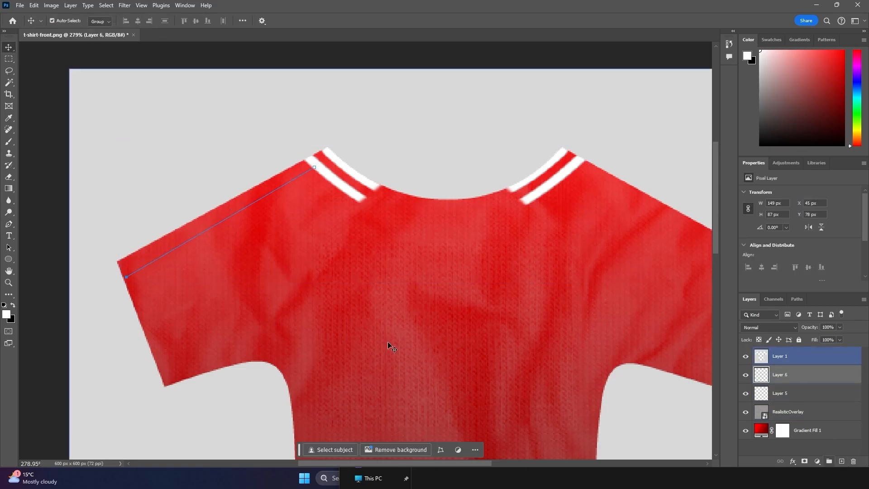
Stroke the left sleeve path with the white Brush on Layer 6, with Simulate Pressure off, and delete the path
right_click(273, 200)
left_click(299, 260)
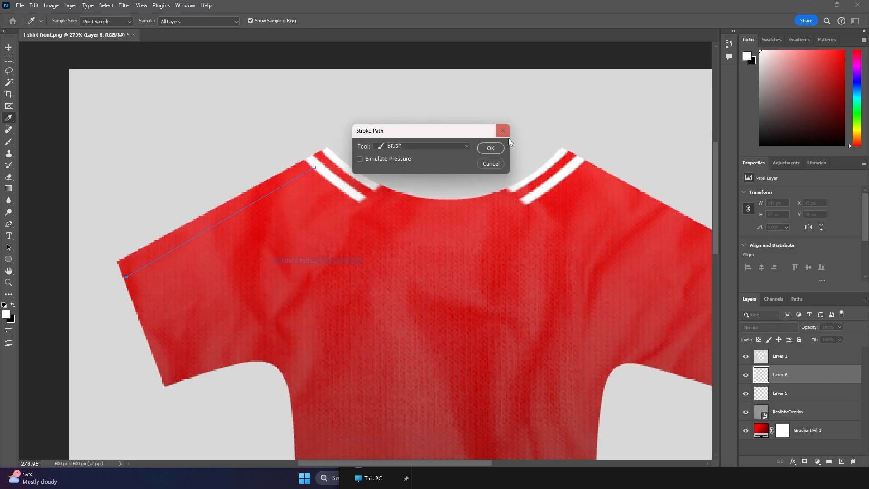
left_click(491, 148)
right_click(300, 182)
left_click(344, 195)
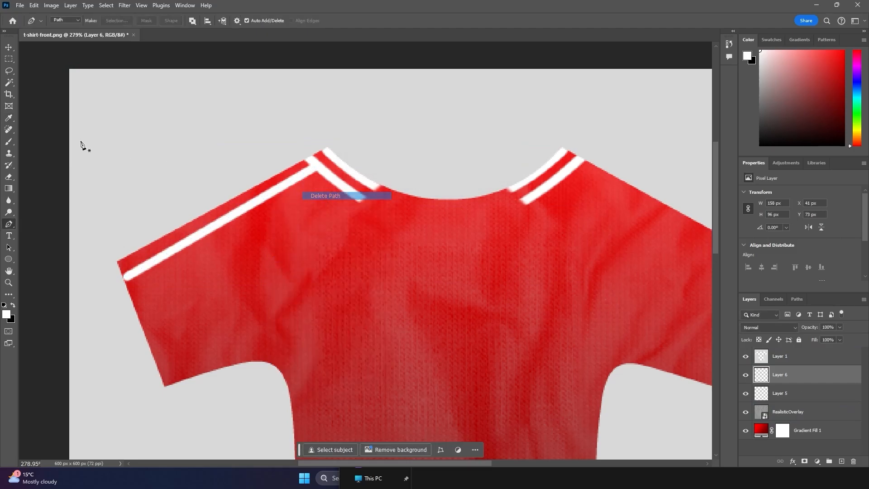
Duplicate the left sleeve stripe just below the original and stretch the copy to 164 × 98 px so it reaches the cuff edge
left_click(8, 47)
left_click_drag(184, 242, 218, 242)
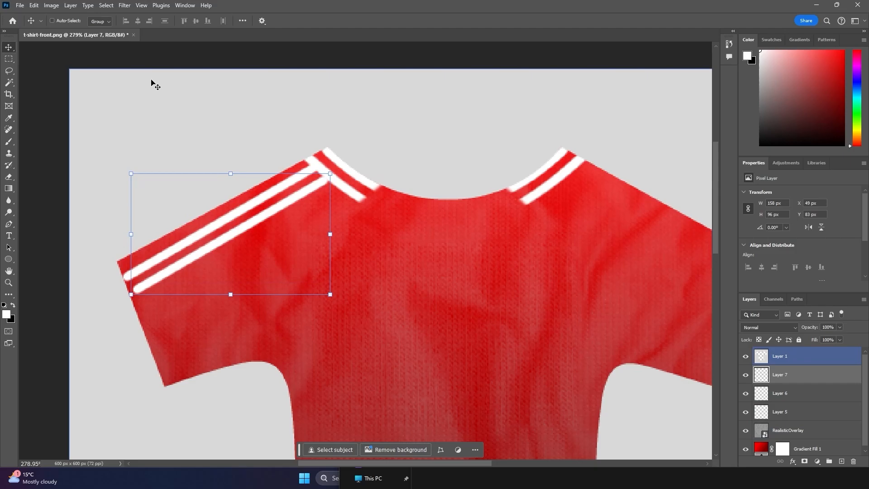
key("ctrl+t")
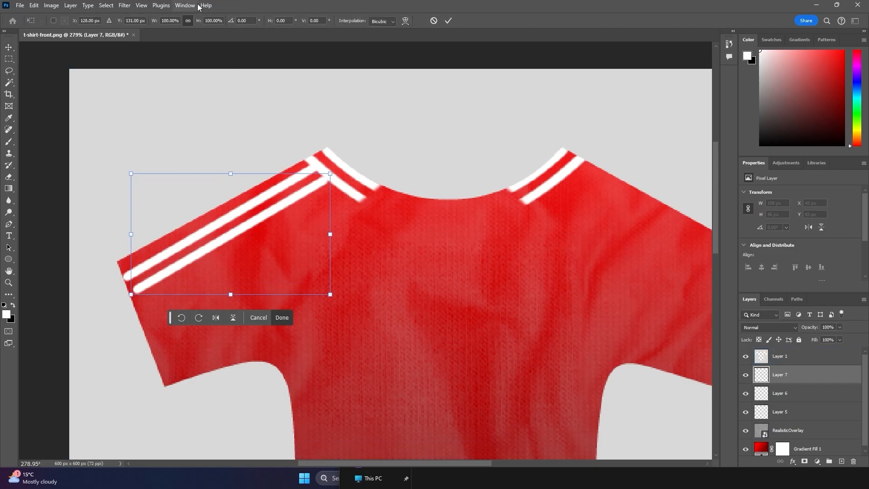
left_click_drag(130, 295, 122, 296)
left_click(449, 21)
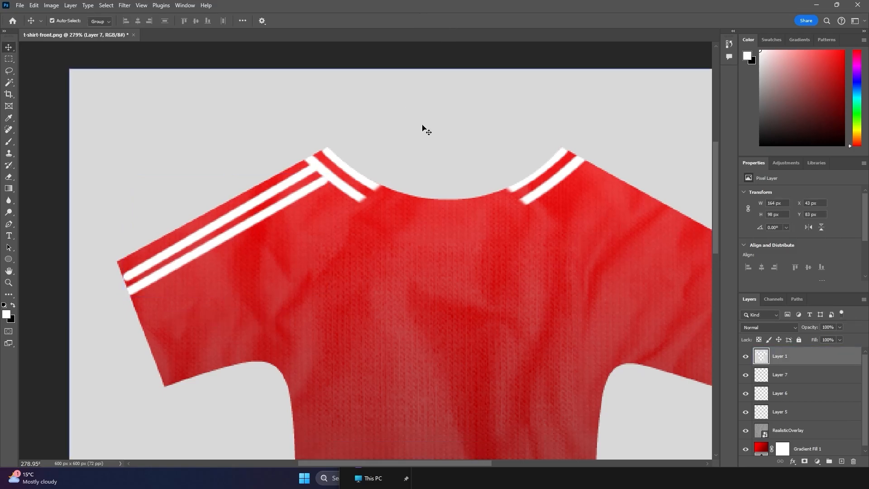
Stretch the upper left sleeve stripe on Layer 6 to 101.90% width and 102.08% height so it reaches the cuff edge
left_click(250, 224, "ctrl")
left_click(208, 228, "ctrl")
key("ctrl+t")
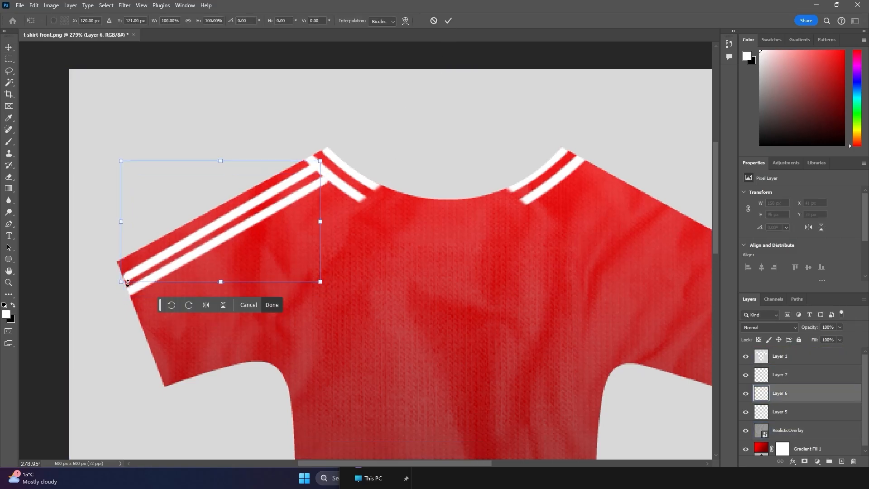
left_click_drag(121, 282, 116, 287)
left_click(448, 21)
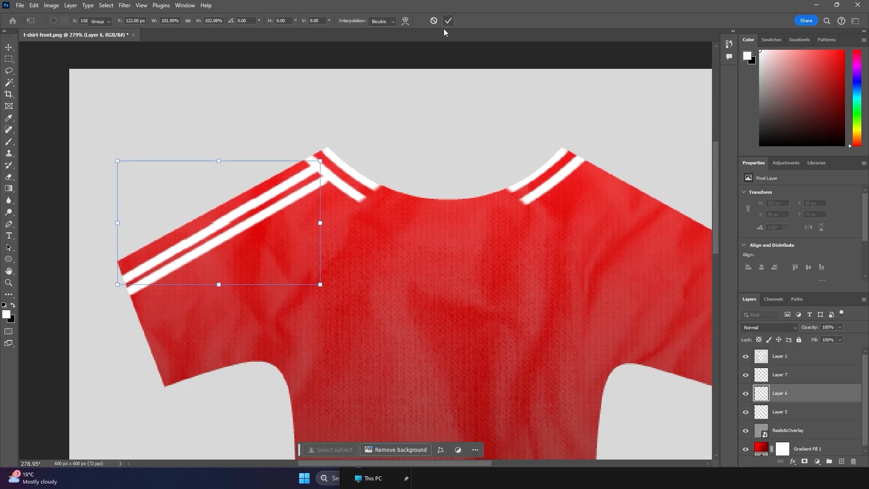
Merge the two left sleeve stripe layers, Layer 6 and Layer 7, into a single layer
left_click(396, 151)
left_click(271, 214)
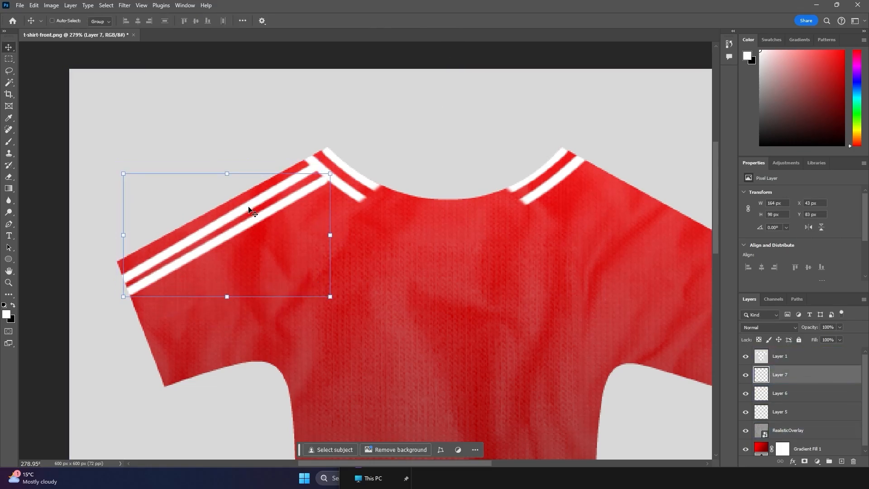
left_click(479, 159)
left_click(787, 392)
left_click(780, 374, "shift")
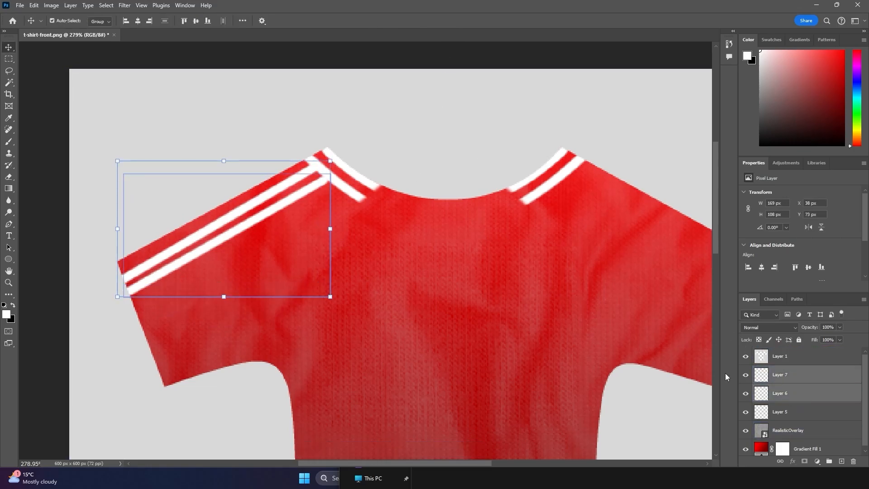
right_click(810, 388)
left_click(806, 237)
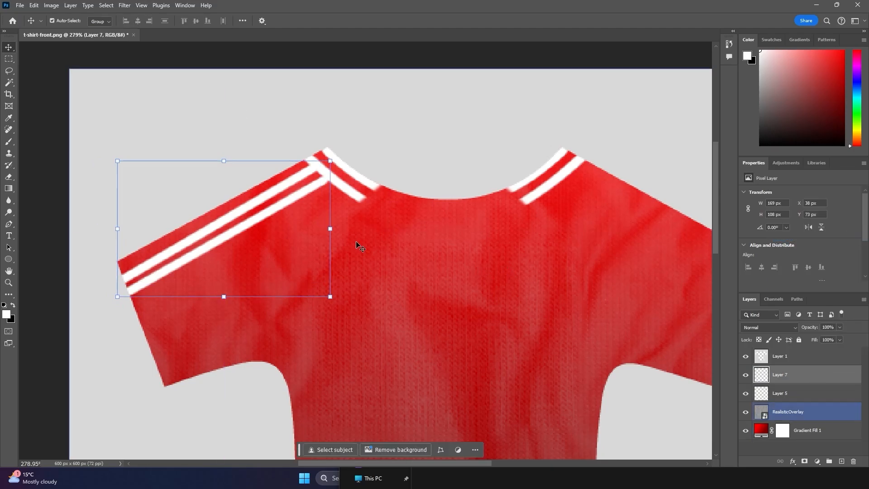
Copy the merged left sleeve stripes, flip the copy horizontally and place it on the right sleeve at X 384 px, Y 73 px
key("ctrl+c")
key("ctrl+v")
right_click(396, 263)
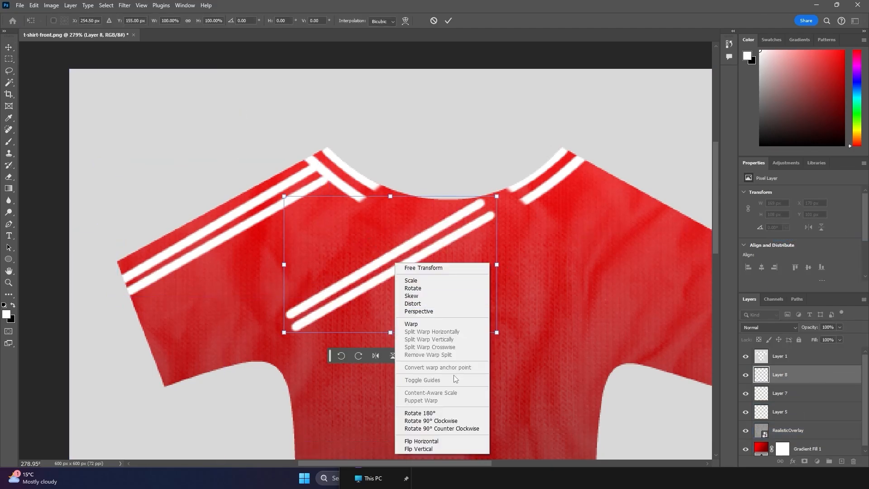
left_click(437, 442)
left_click_drag(410, 285, 686, 251)
left_click(448, 20)
Move the flipped right sleeve stripes on Layer 8 down 1 px to Y 74 px
key("z")
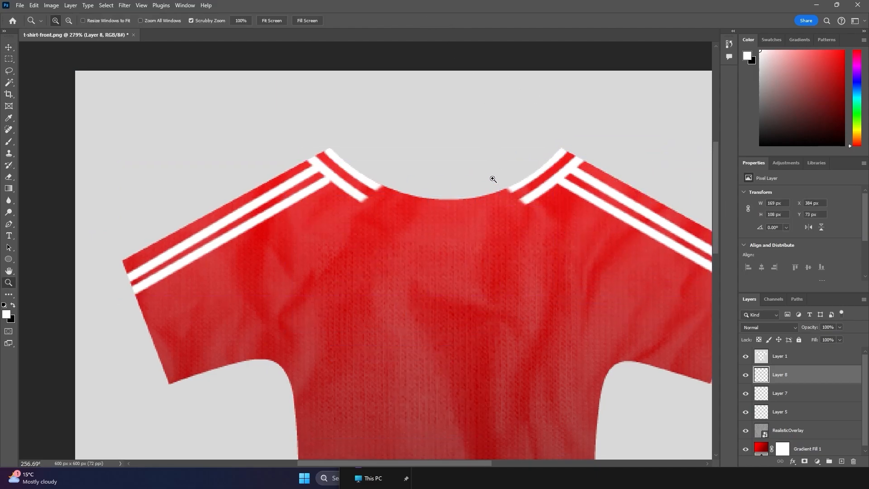
scroll(494, 178, "down", 5)
scroll(654, 194, "up", 2)
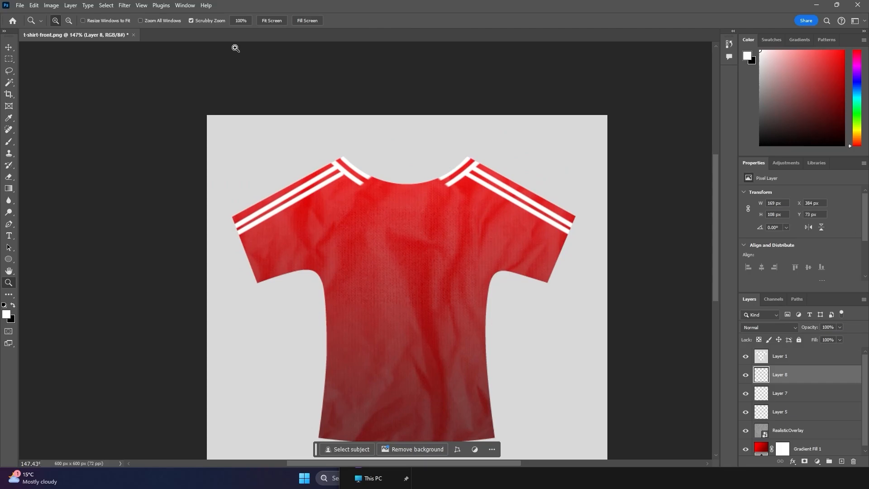
left_click(6, 47)
left_click(502, 190, "ctrl")
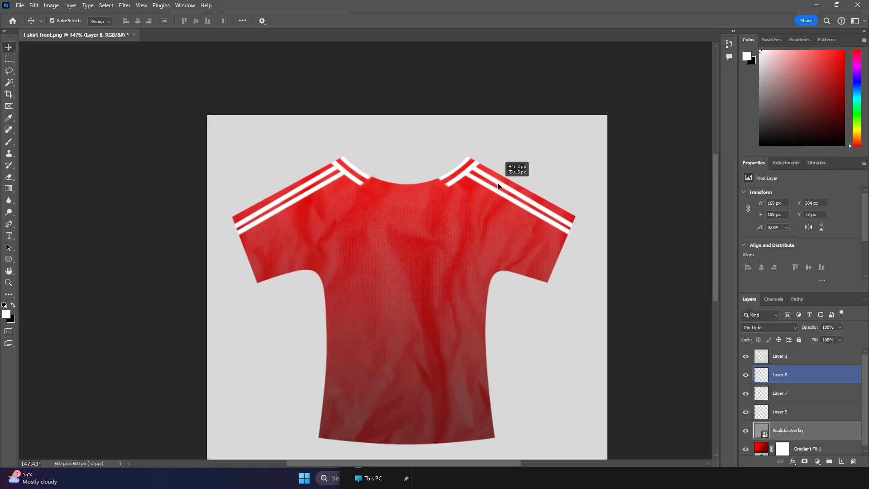
left_click_drag(505, 188, 511, 190)
Switch to the photo viewer and examine the collar and shoulder stripes on the reference Manchester United shirt
key("z")
left_click(312, 188)
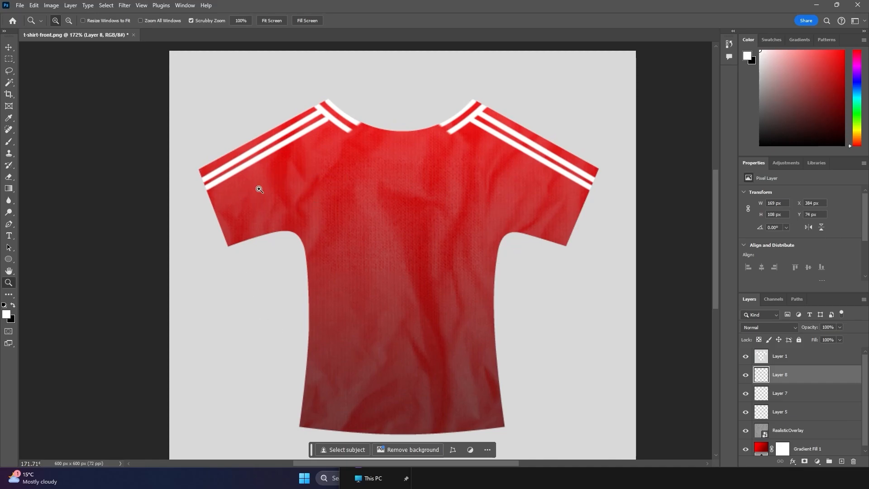
left_click_drag(0, 114, 558, 195)
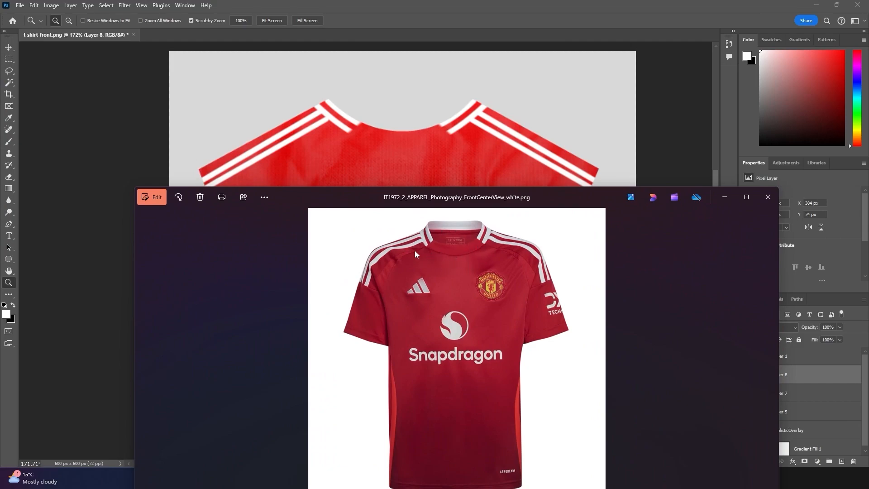
left_click_drag(585, 203, 0, 189)
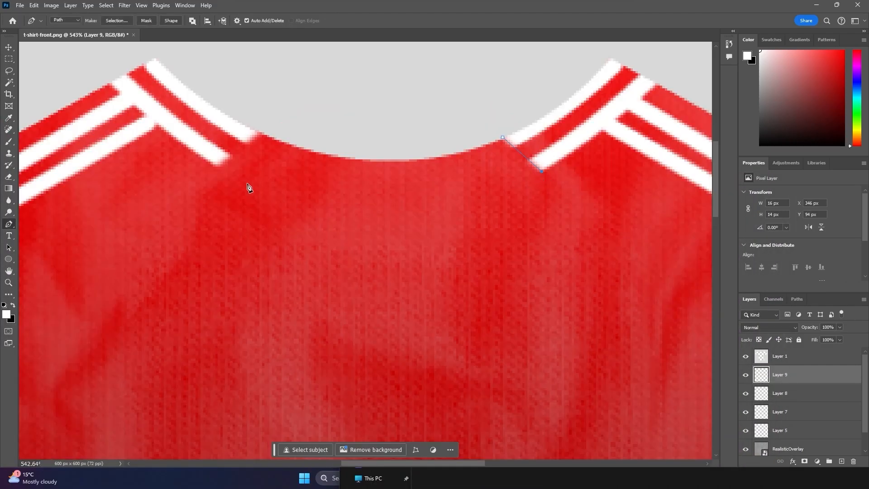
Outline the front collar band between the white stripe ends with the Pen tool and convert the path into a selection feathered 1 pixel
left_click_drag(215, 166, 192, 100)
key("ctrl+z")
key("z")
left_click(504, 281, "alt")
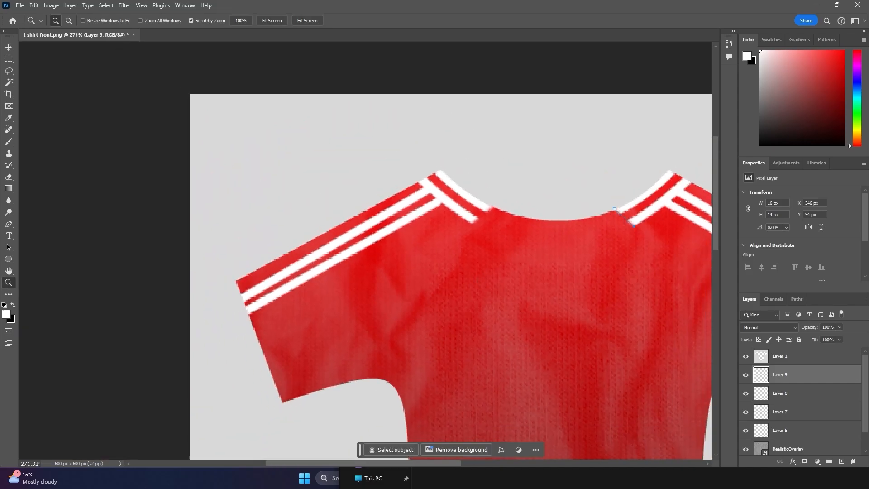
left_click_drag(450, 463, 487, 464)
key("p")
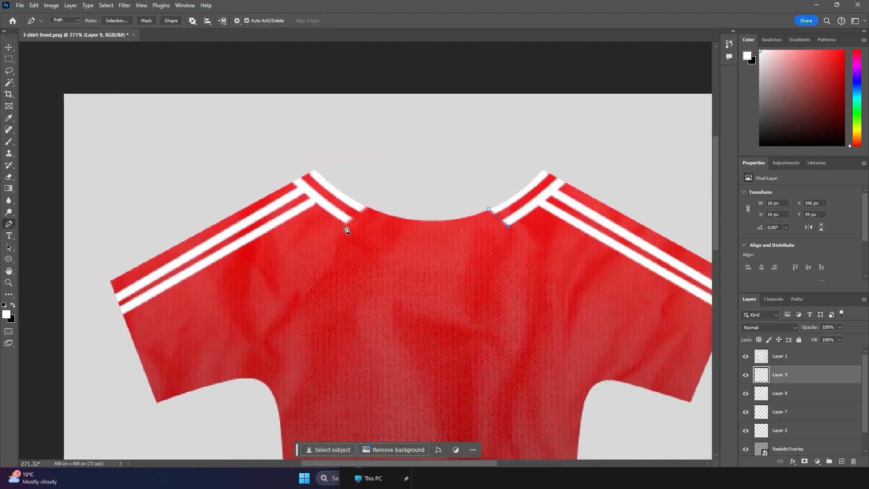
left_click_drag(347, 226, 258, 194)
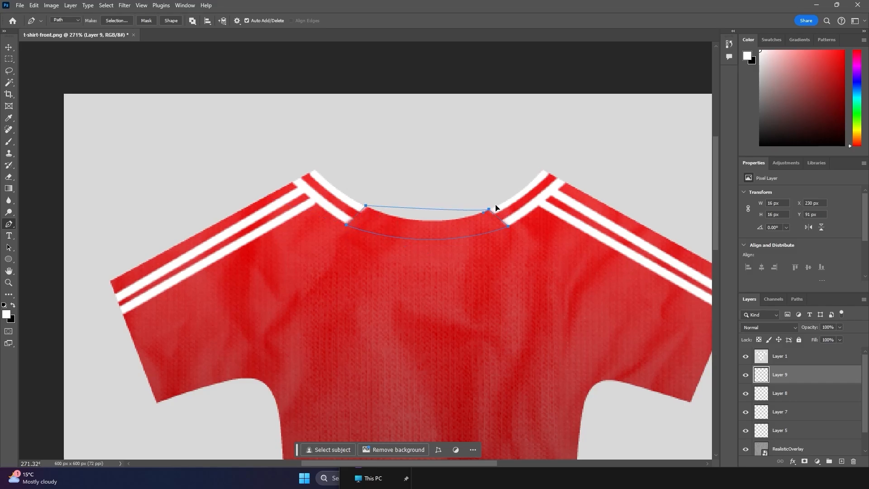
left_click_drag(490, 209, 558, 184)
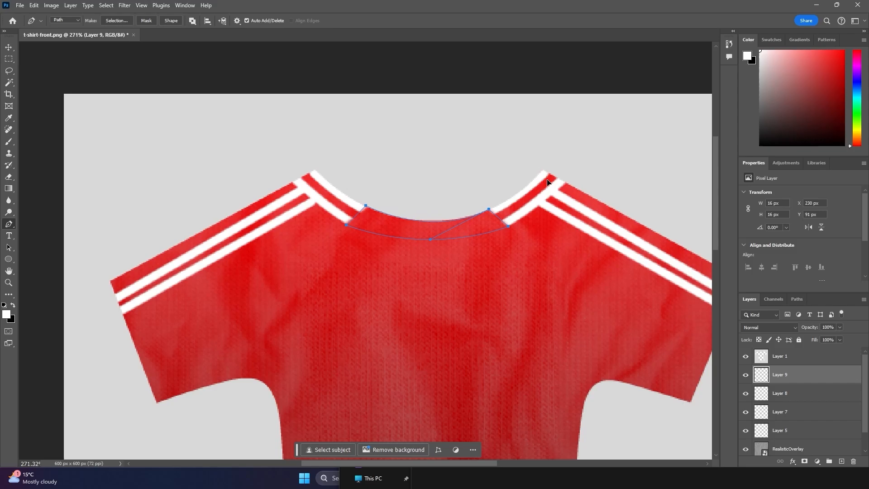
right_click(493, 216)
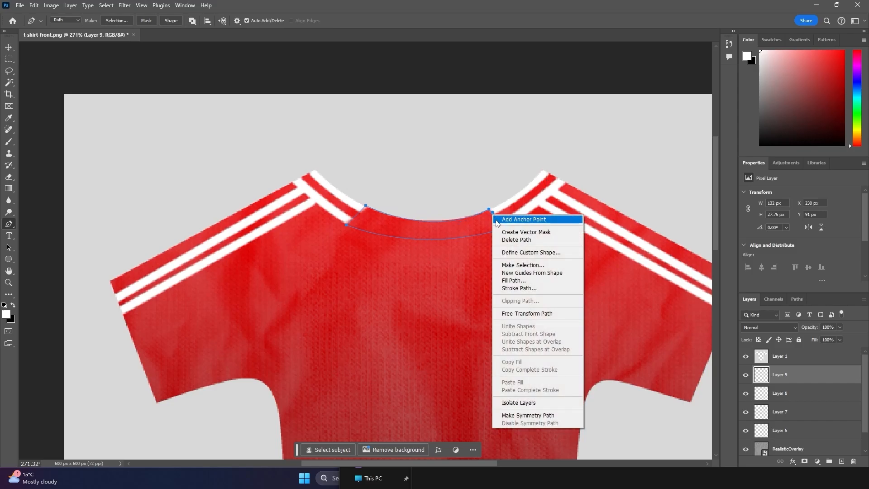
left_click(521, 265)
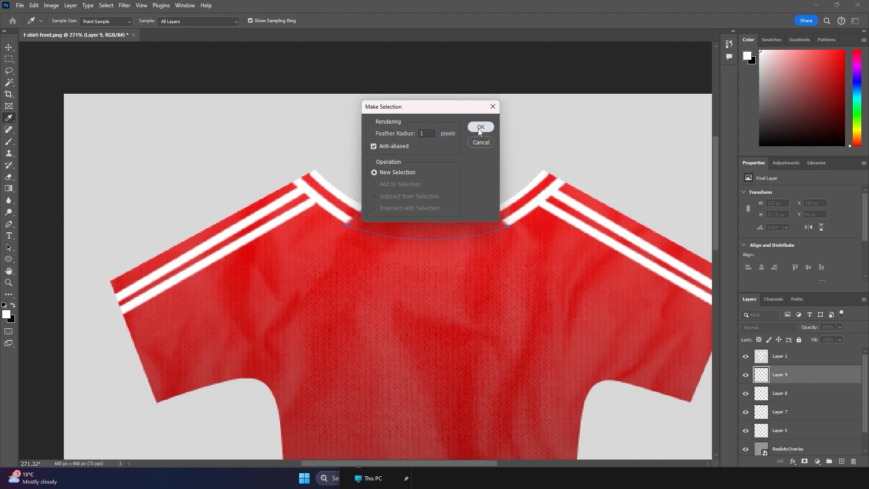
left_click(478, 128)
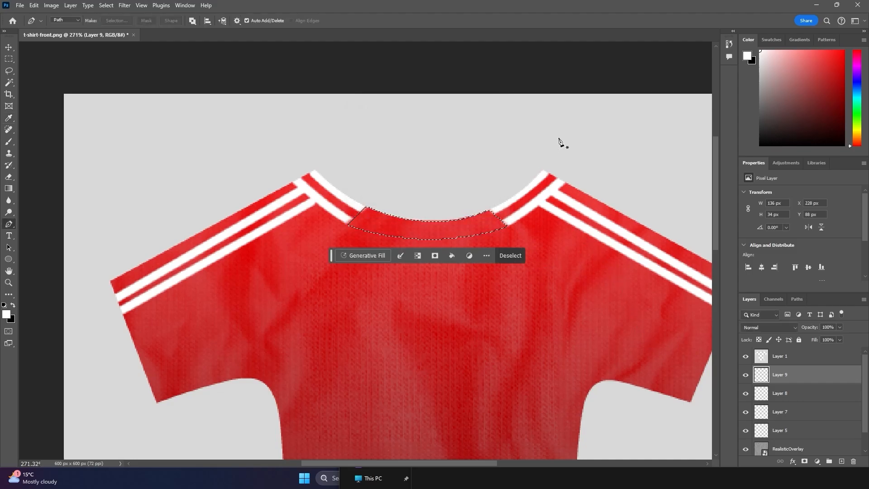
Try to paint the selected front collar band on Layer 9 light red with the Brush tool
key("b")
left_click(816, 50)
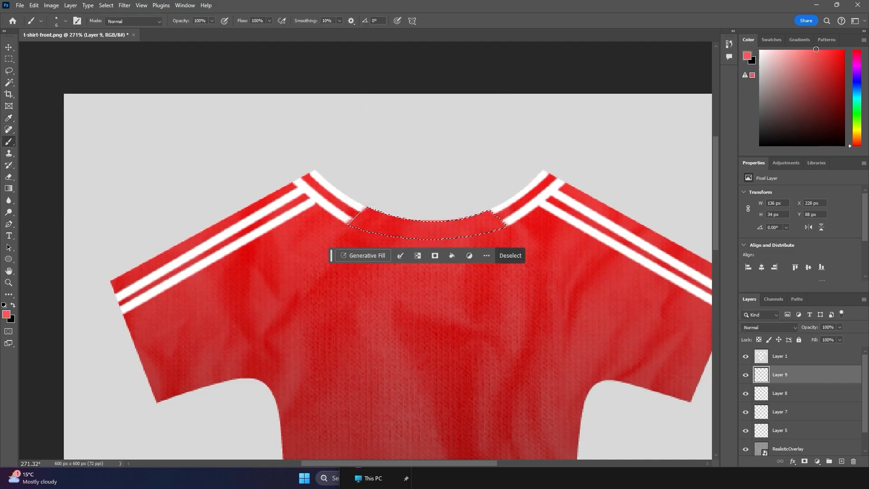
mouse_move(496, 217)
left_mouse_down()
mouse_move(473, 221)
mouse_move(480, 239)
mouse_move(460, 234)
left_mouse_up()
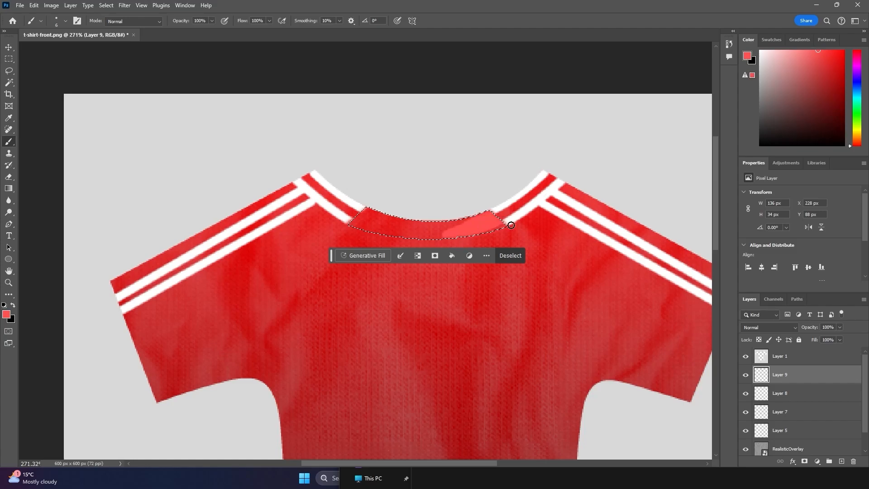
key("ctrl+z")
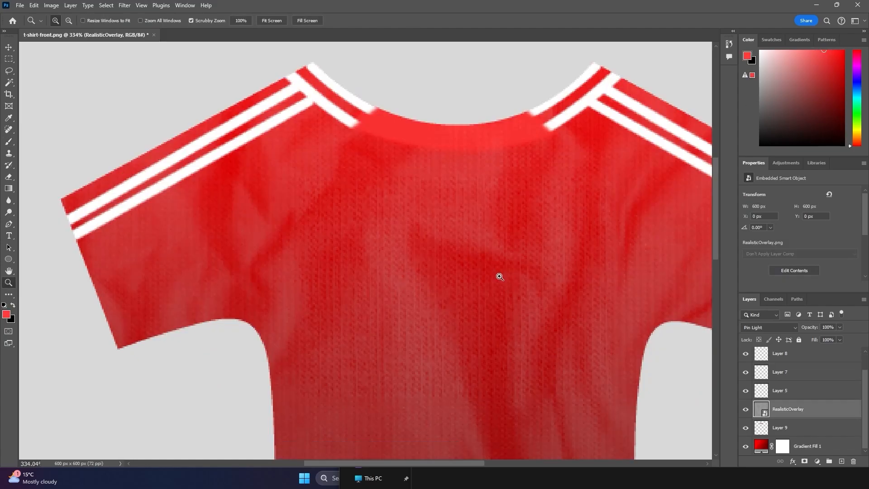
left_click_drag(572, 281, 538, 278)
left_click_drag(600, 257, 608, 262)
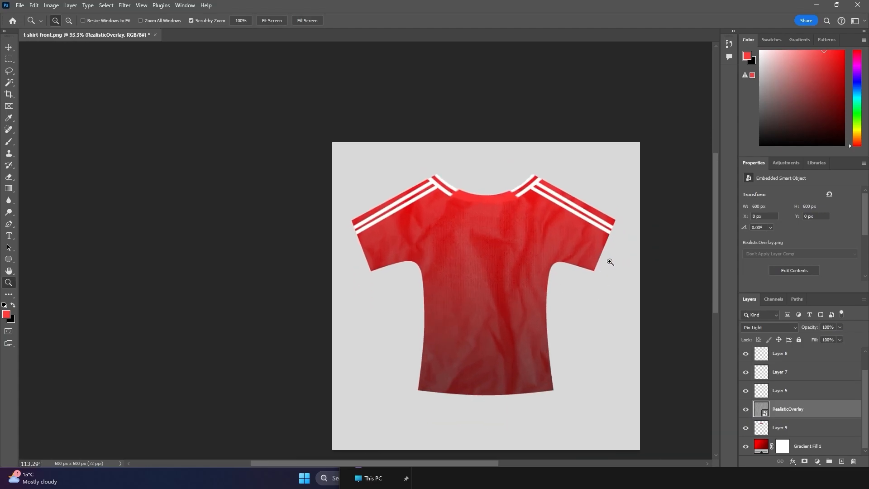
scroll(587, 327, "down", 1)
left_click_drag(0, 21, 0, 385)
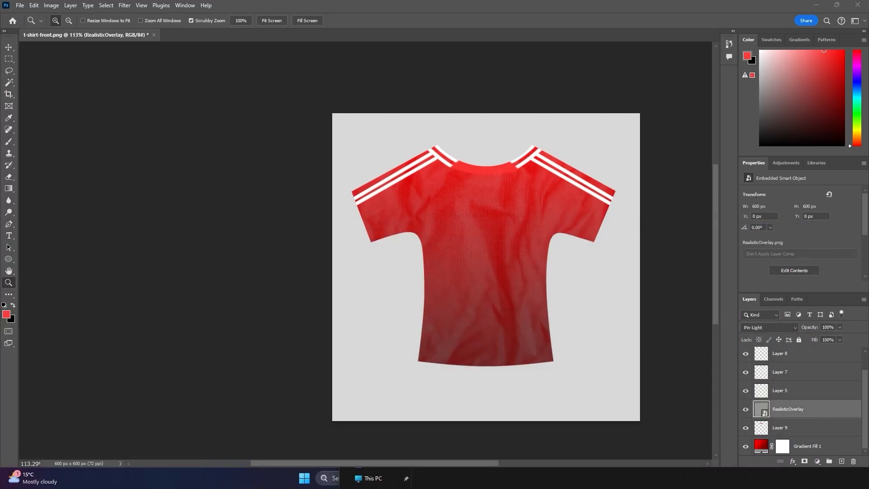
left_click_drag(833, 274, 354, 113)
left_click(669, 103)
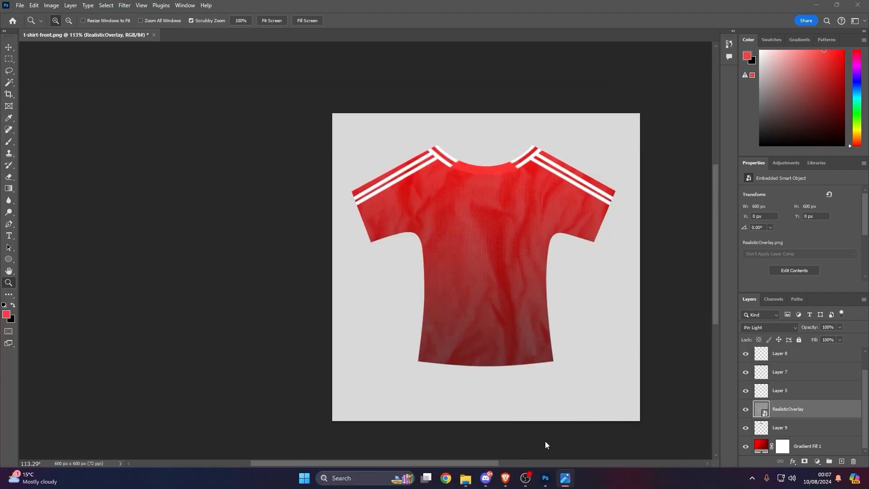
Switch to the Brave browser and search the web for "man united logo" in a new tab
left_click(507, 479)
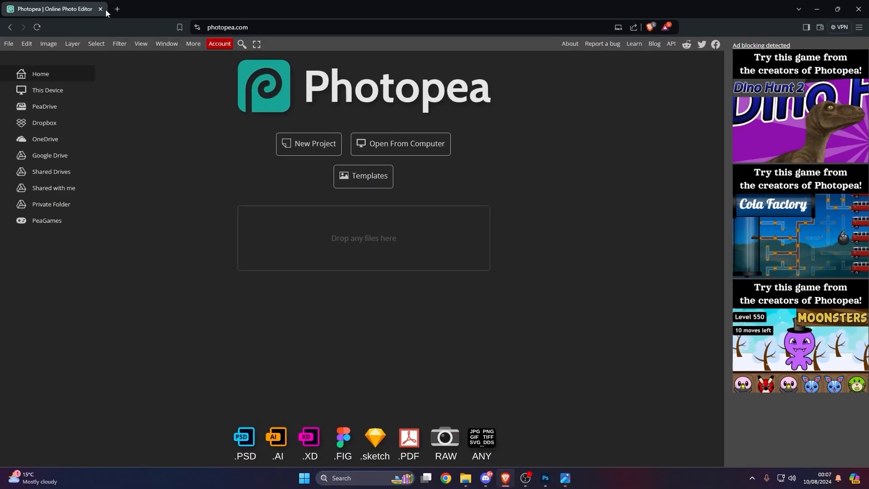
left_click(119, 10)
type("ma\\n unit")
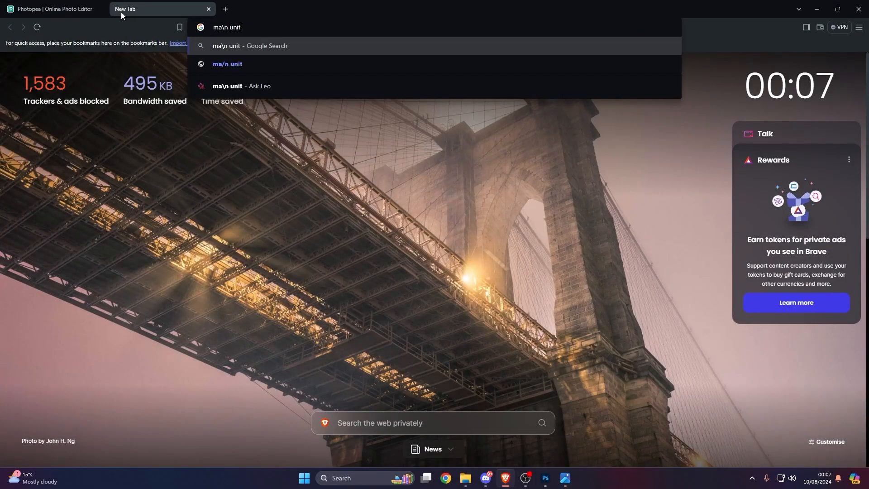
key("BackSpace")
key("BackSpace")
key("BackSpace")
key("BackSpace")
key("BackSpace")
key("BackSpace")
key("BackSpace")
type("n unit")
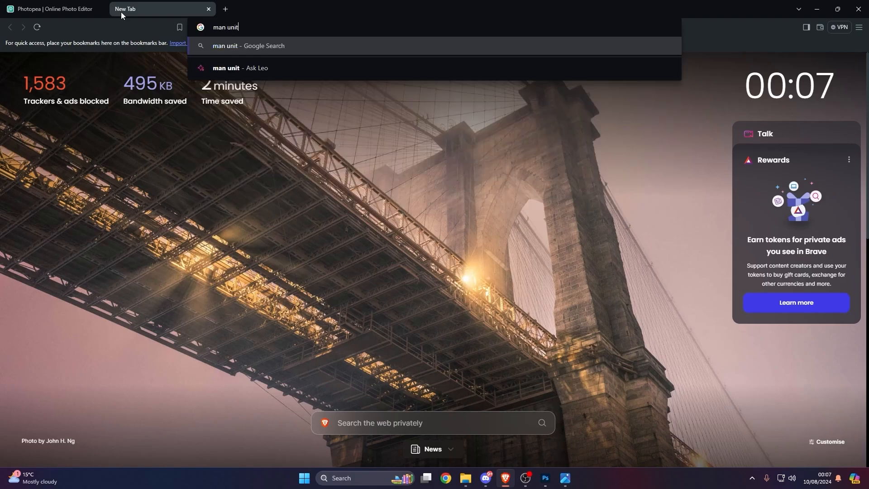
type("ed logo")
key("Return")
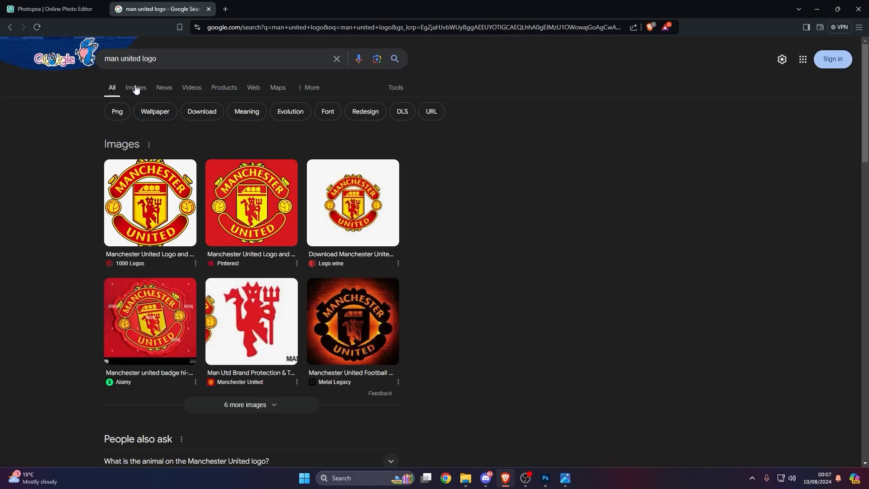
Show the image results for the club logo and filter them to transparent images
left_click(136, 87)
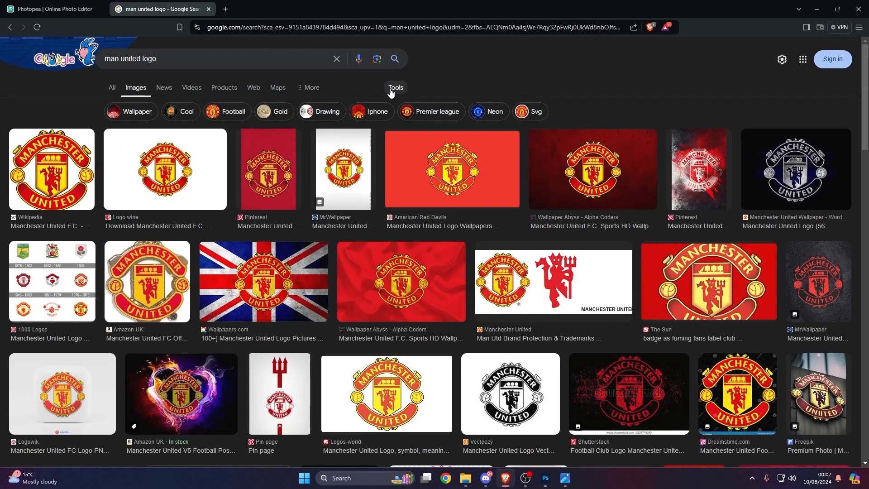
left_click(393, 89)
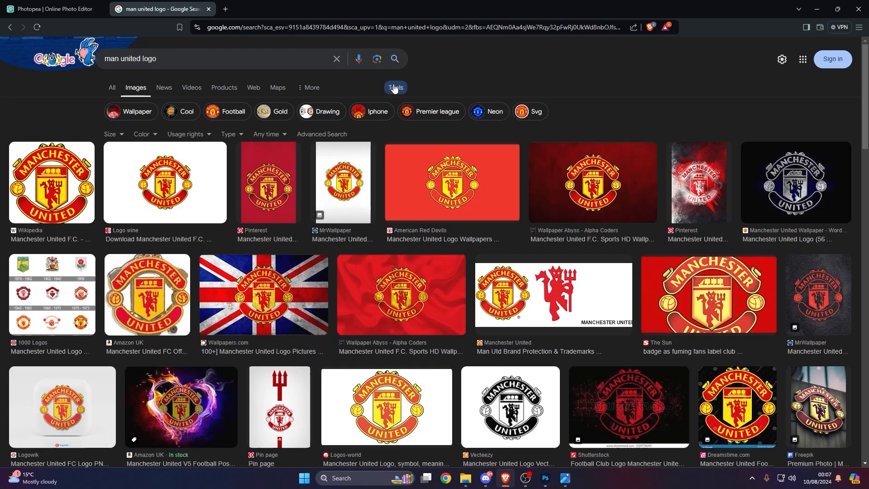
left_click(144, 135)
left_click(153, 177)
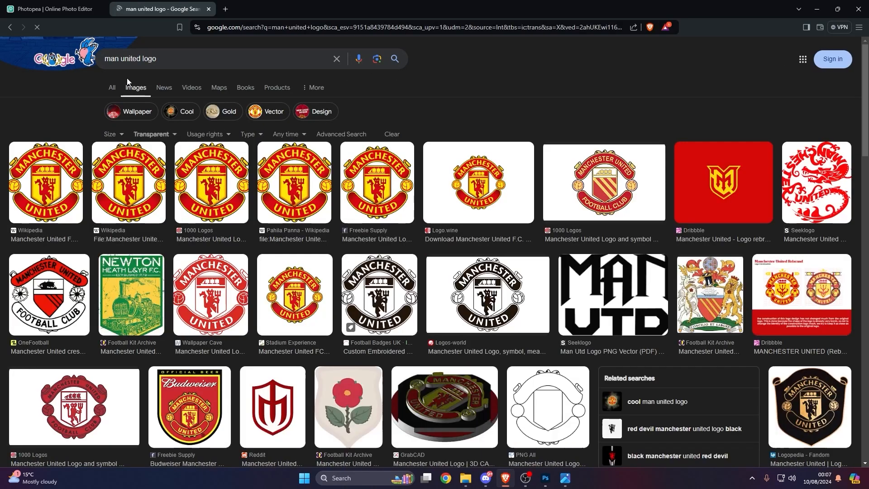
Save the Wikipedia crest image as Manchester_United_FC_crest.svg in WEBP format to the Templates folder on the Desktop
left_click(58, 175)
right_click(683, 268)
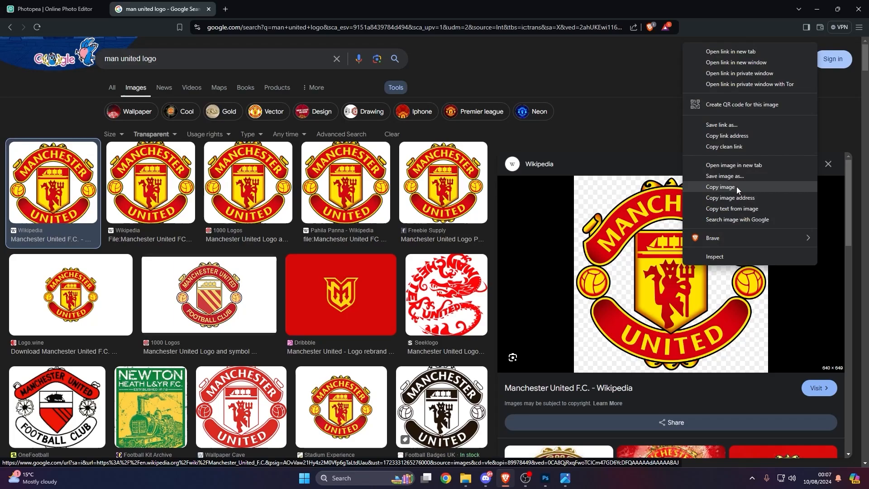
left_click(732, 178)
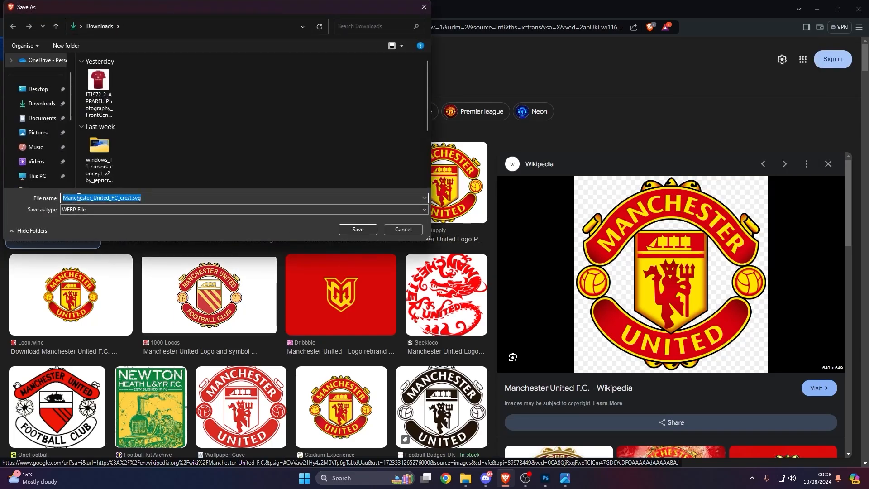
left_click(42, 98)
double_click(134, 73)
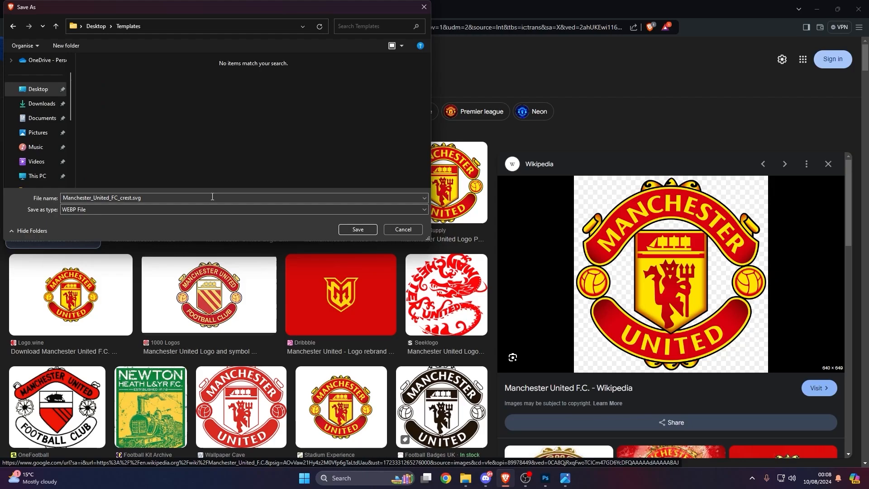
left_click(365, 230)
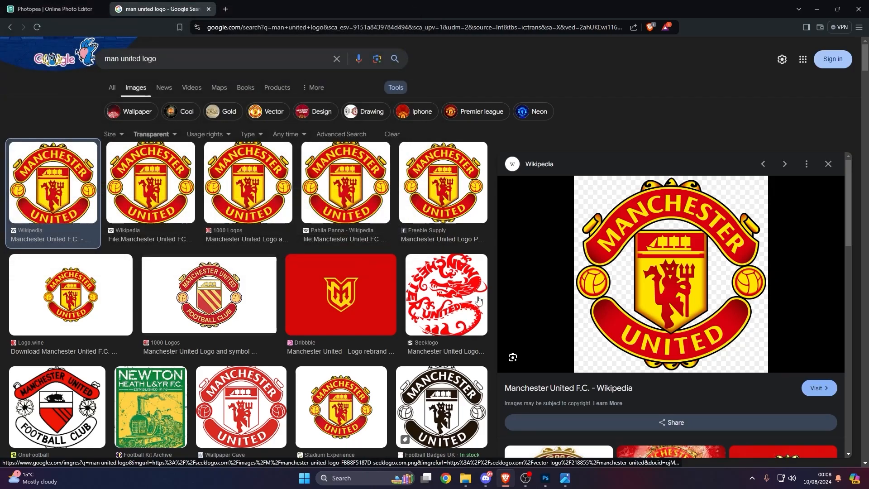
Place the crest image in the Photoshop shirt document, scaled to about 49 by 50 px on the chest at X 348 px, Y 181 px
left_click_drag(732, 49, 460, 244)
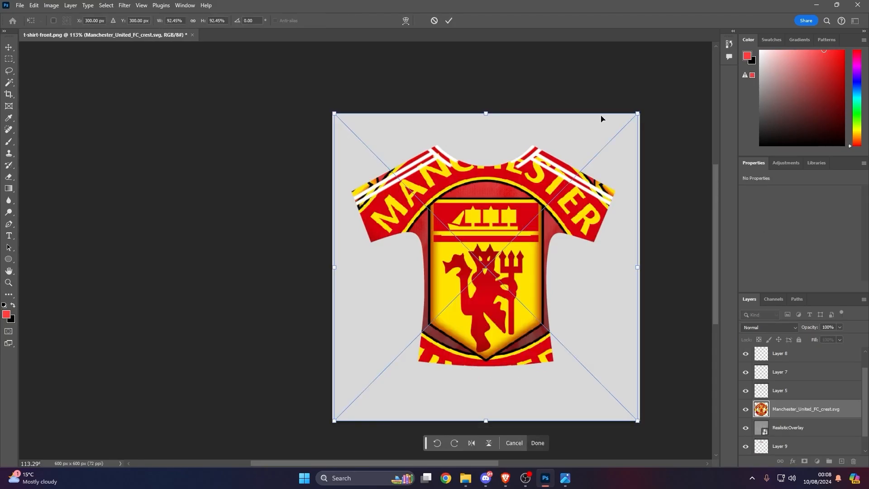
left_click_drag(643, 115, 610, 143)
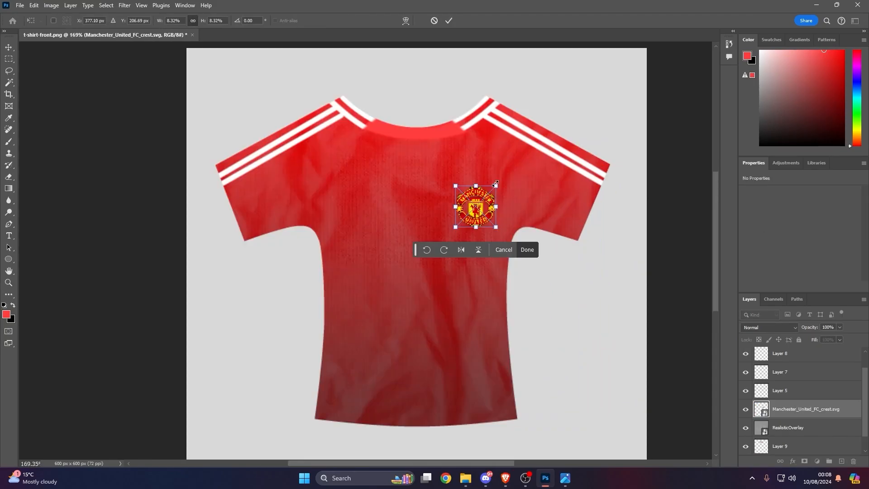
left_click_drag(493, 189, 473, 196)
left_click(449, 21)
left_click(52, 20)
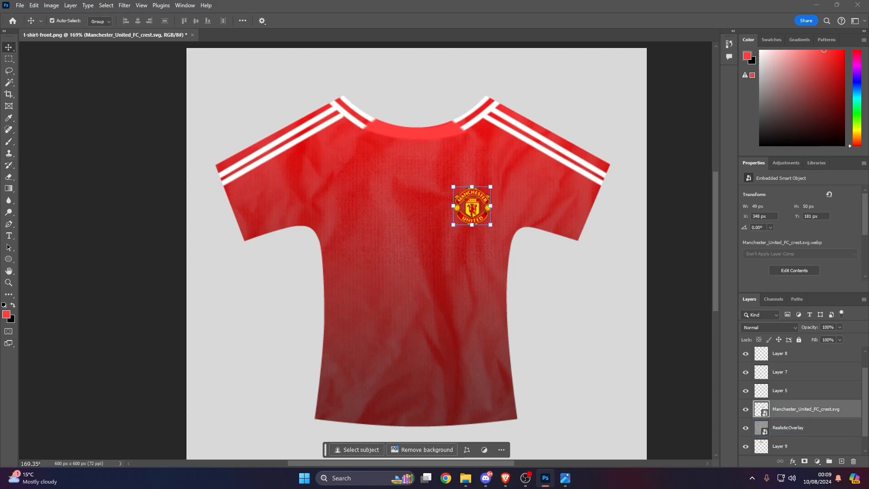
Return to the Brave browser and replace the image search with "addidas logo"
key("alt+Tab")
key("alt+Tab")
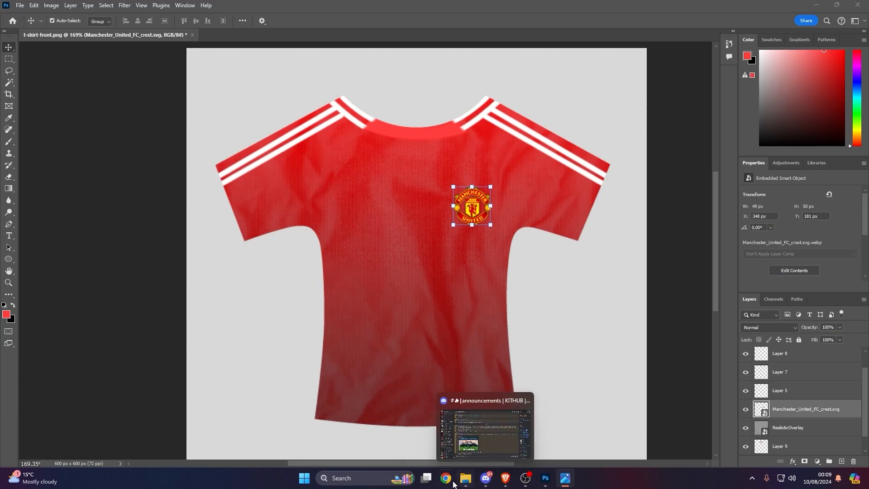
left_click(506, 478)
left_click_drag(192, 57, 20, 70)
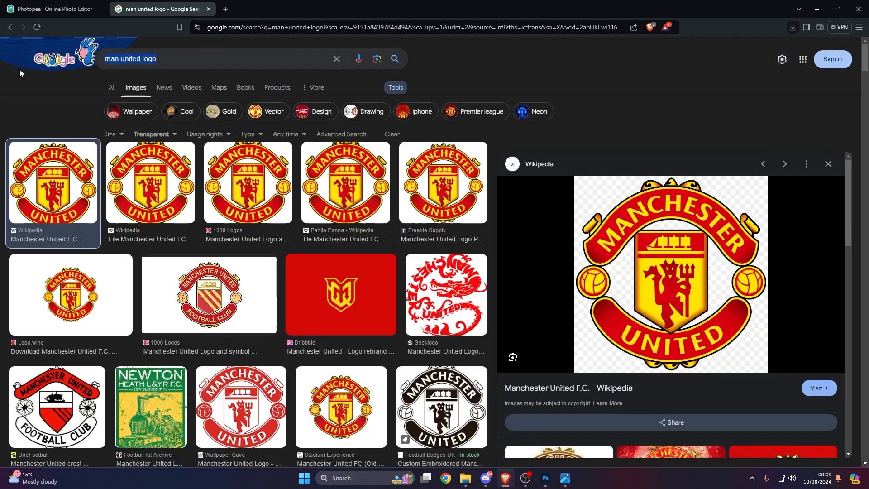
type("addidas logo")
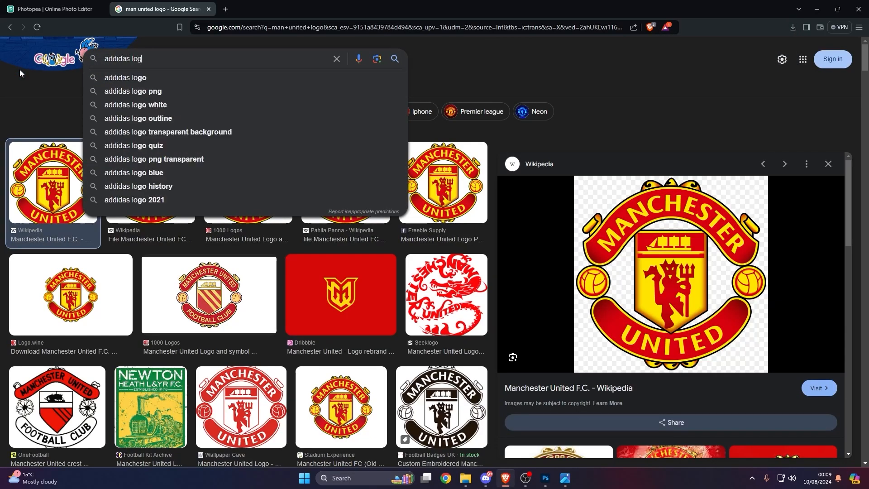
key("Return")
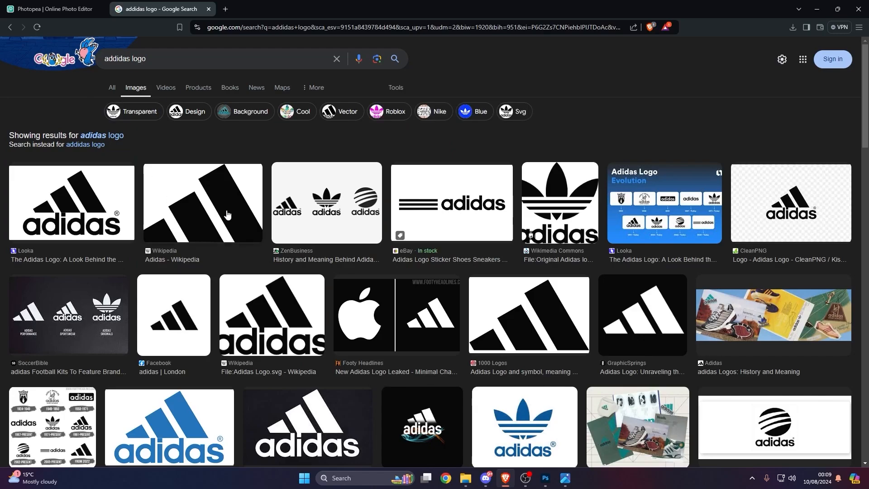
Save the Wikipedia three-bar Adidas image as the SVG file Adidas_2022_logo in the Templates folder and show the recent downloads
left_click(228, 214)
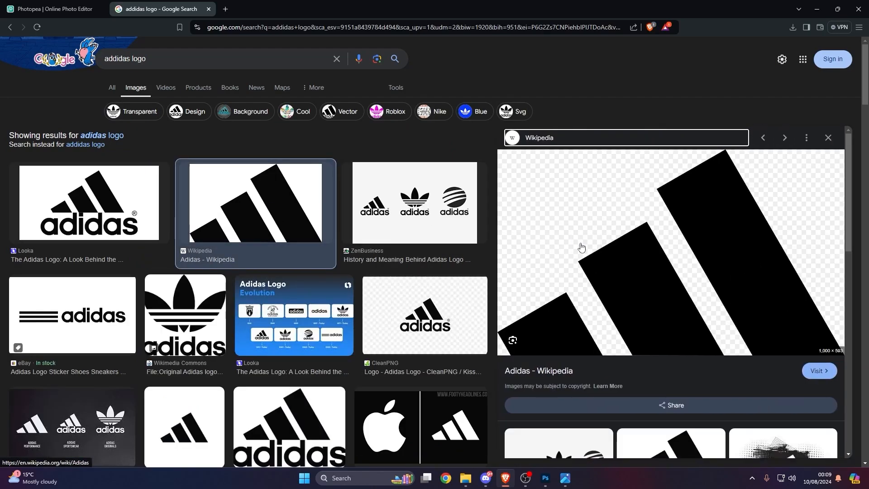
scroll(582, 248, "down", 3)
scroll(691, 308, "up", 3)
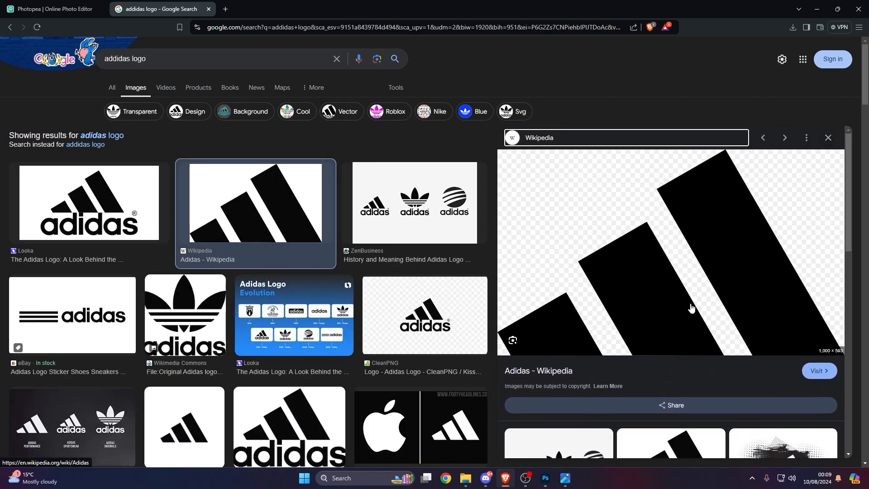
right_click(662, 272)
left_click(727, 177)
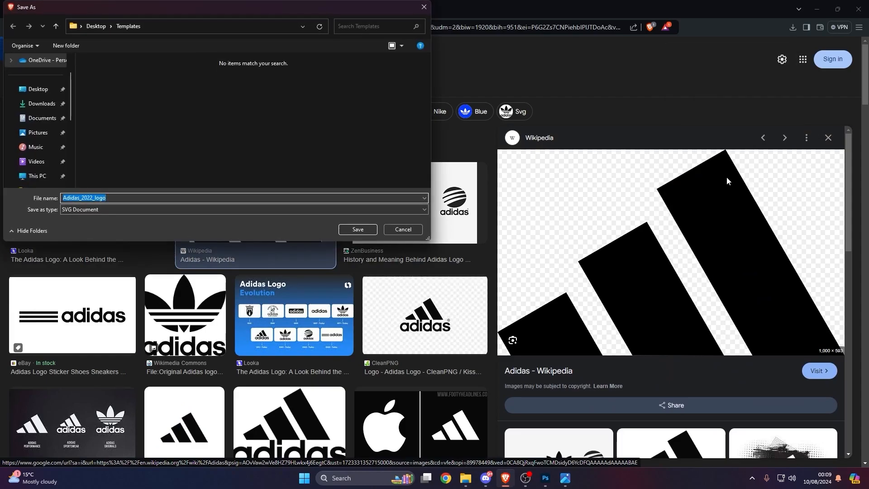
key("Return")
left_click(787, 26)
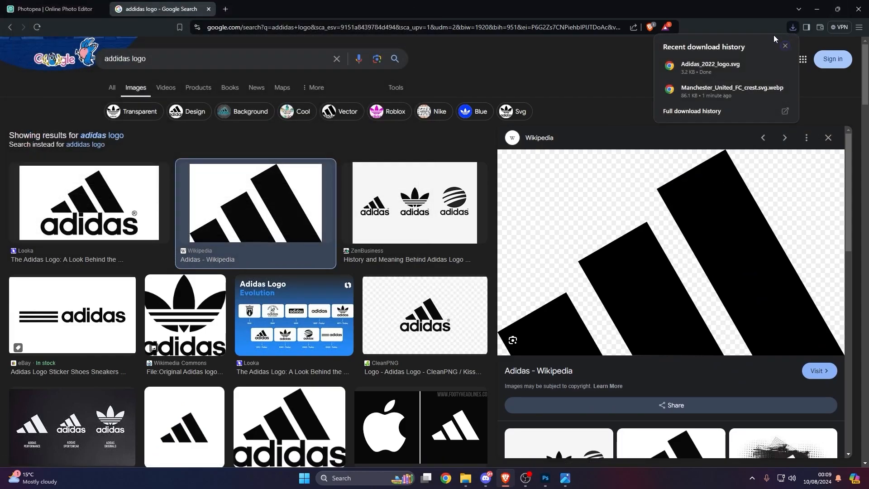
Place Adidas_2022_logo.svg in the Photoshop shirt document and scale it to about 109 by 65 px on the chest at X 197 px, Y 167 px
left_click_drag(709, 67, 466, 299)
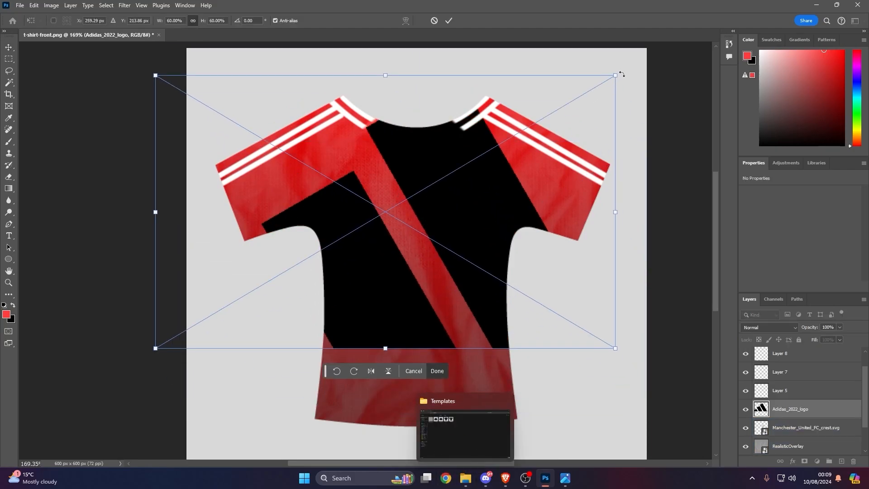
left_click_drag(616, 75, 355, 230)
left_click_drag(322, 278, 426, 173)
left_click_drag(461, 123, 371, 173)
left_click_drag(342, 191, 403, 202)
left_click(449, 19)
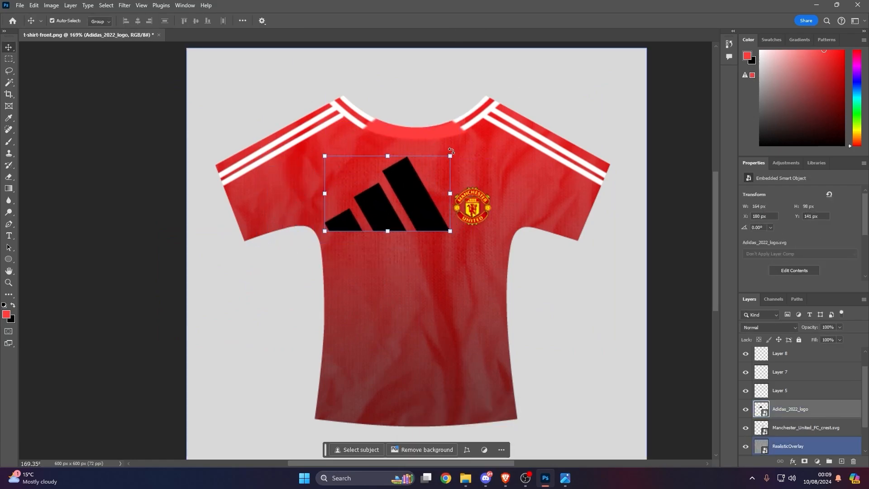
left_click_drag(451, 156, 408, 182)
left_click_drag(365, 218, 379, 211)
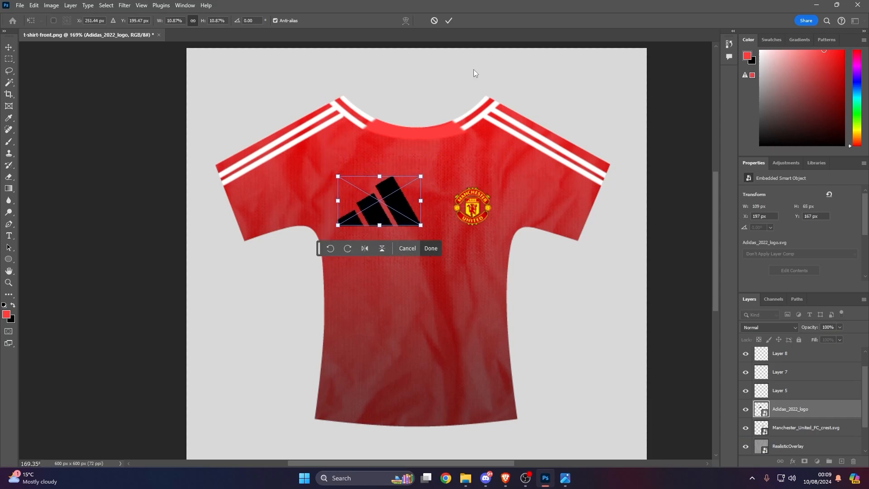
left_click(448, 22)
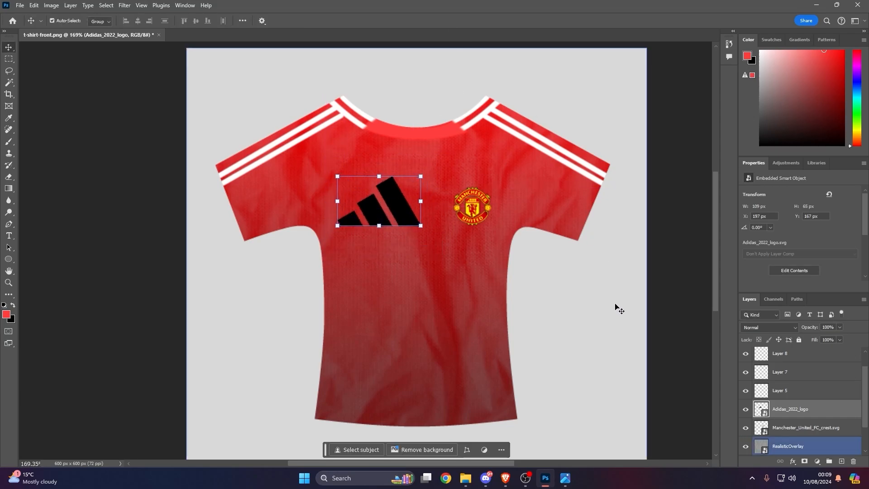
Add a 250 px Stroke effect positioned Inside to the Adidas logo layer
left_click(790, 461)
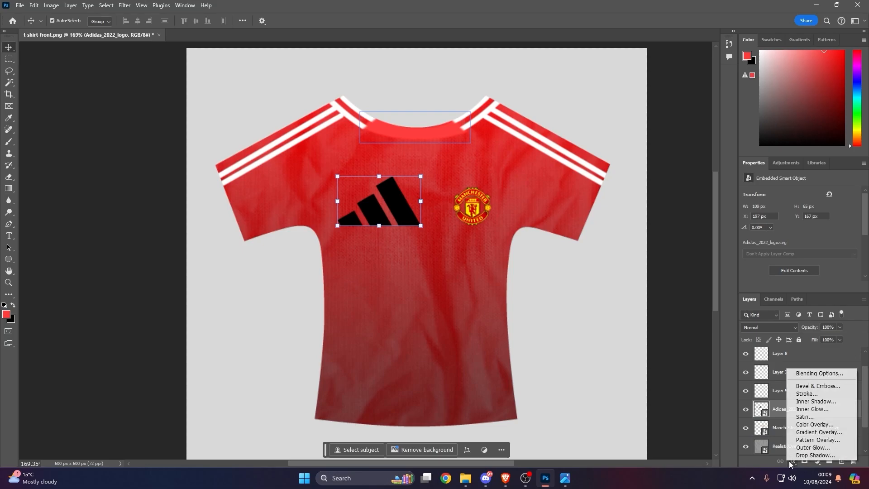
left_click(811, 394)
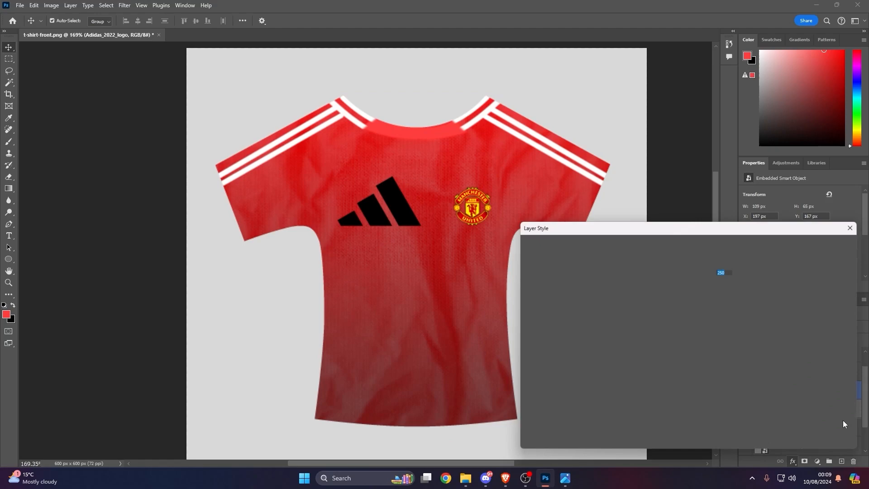
left_click_drag(715, 229, 566, 245)
left_click(542, 297)
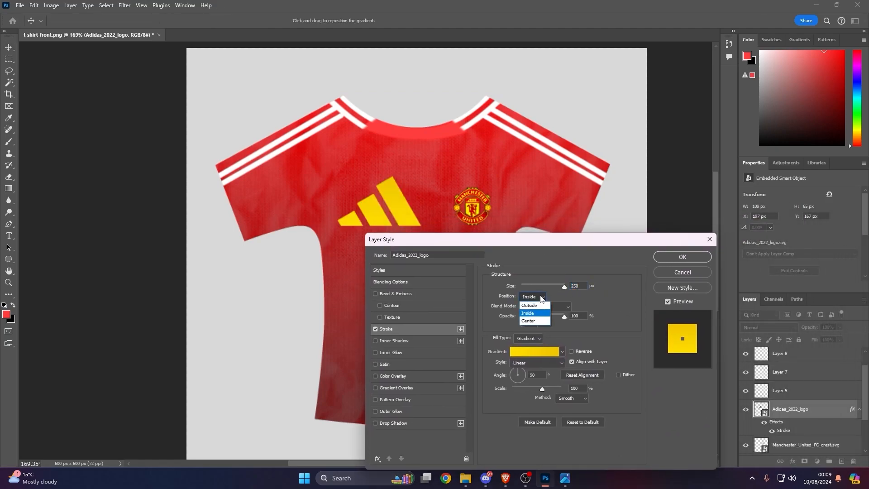
left_click(544, 313)
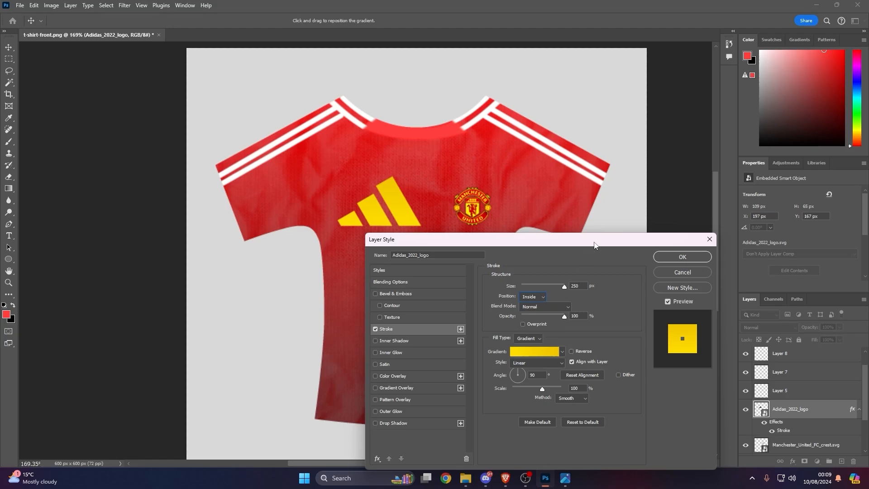
left_click_drag(594, 245, 698, 223)
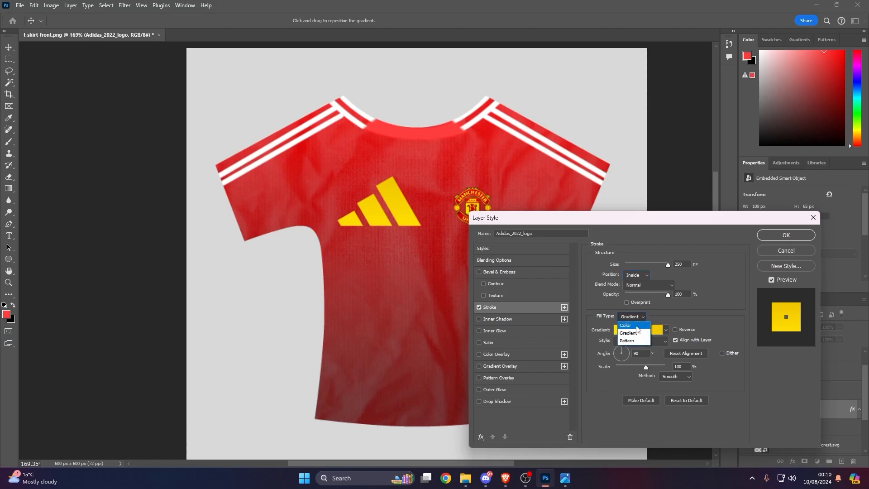
Change the Adidas logo stroke's fill type to Color, choose white and apply the layer style
left_click(637, 325)
left_click(623, 330)
left_click_drag(617, 326, 545, 224)
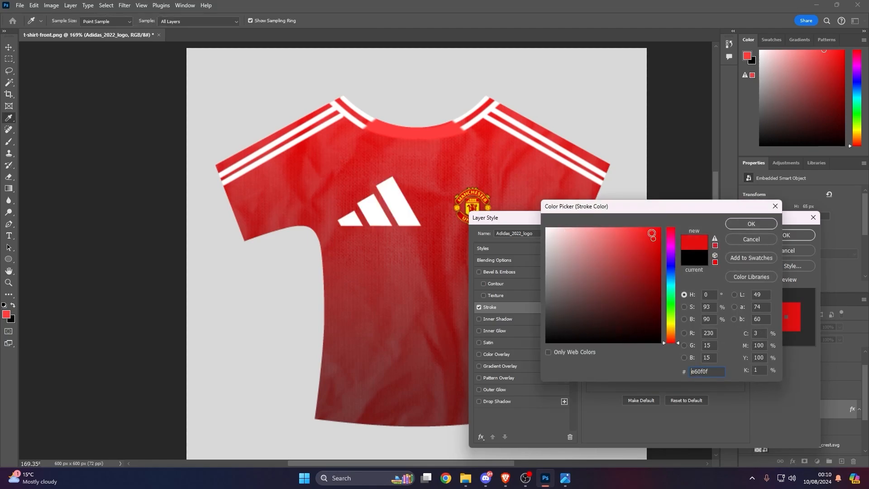
left_click(772, 223)
left_click(786, 235)
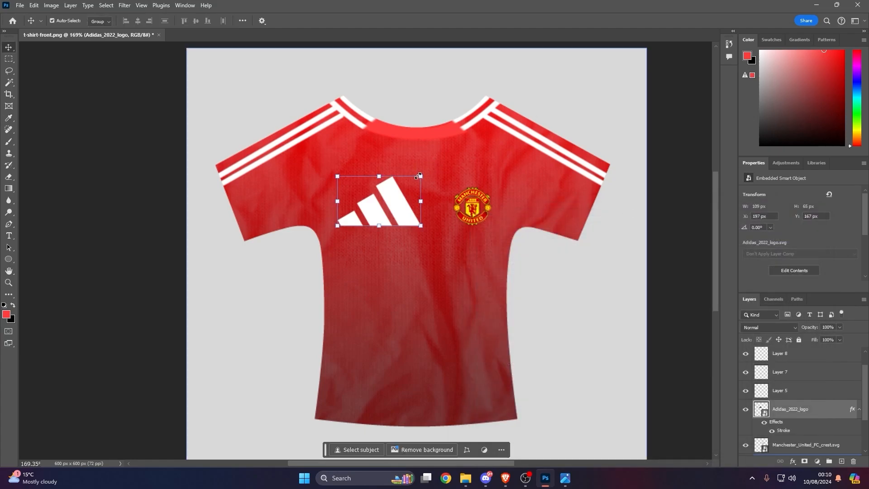
Shrink the Adidas logo to about 57 by 34 px on the chest at X 207 px, Y 189 px
left_click_drag(418, 176, 377, 213)
left_click(452, 19)
key("z")
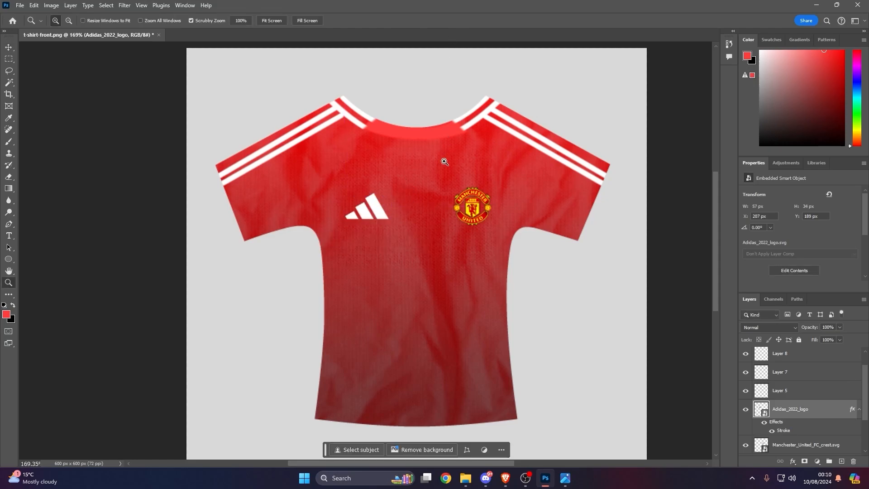
left_click_drag(442, 208, 406, 202)
left_click_drag(454, 228, 487, 247)
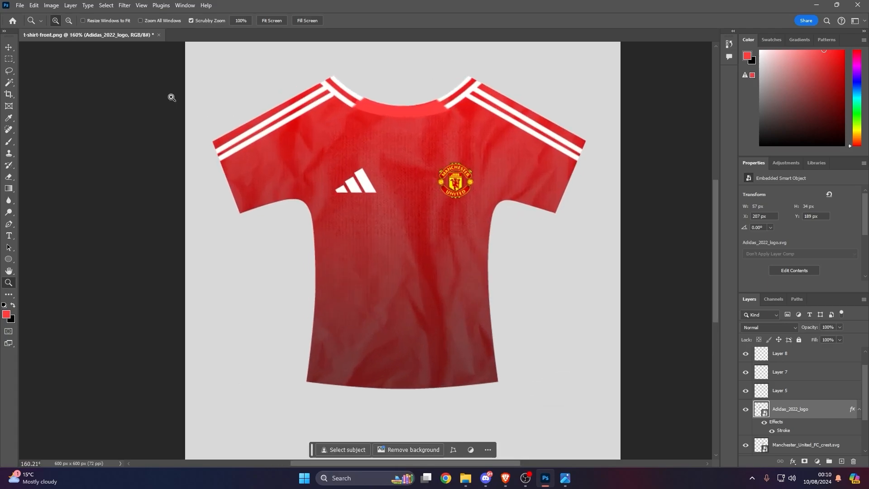
left_click(10, 51)
key("z")
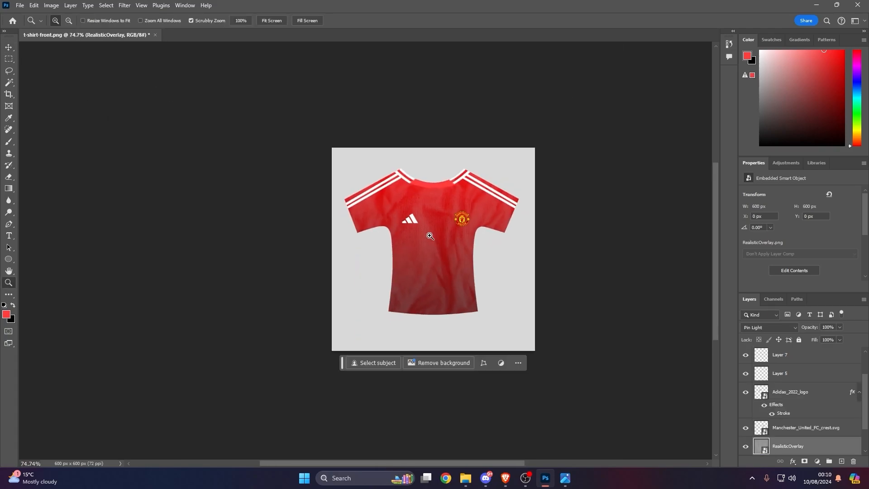
left_click_drag(452, 240, 474, 248)
mouse_move(414, 272)
left_mouse_down()
mouse_move(423, 278)
mouse_move(417, 263)
left_mouse_up()
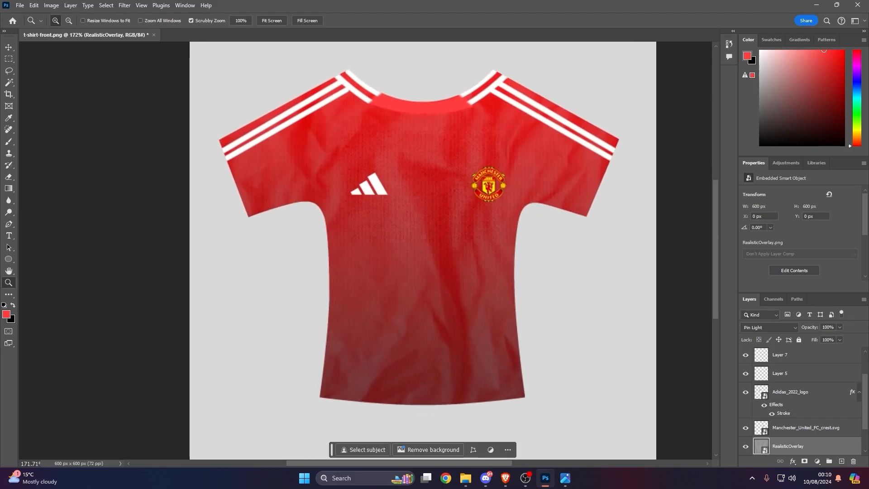
Switch to the Brave browser and replace the image search with "snapdragon logo"
key("alt+Tab")
left_click(198, 55)
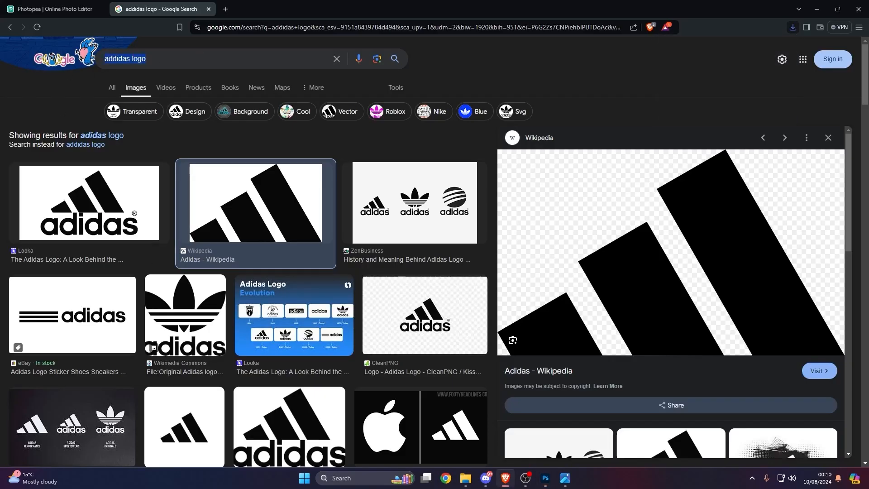
key("ctrl+a")
type("snapdragon ")
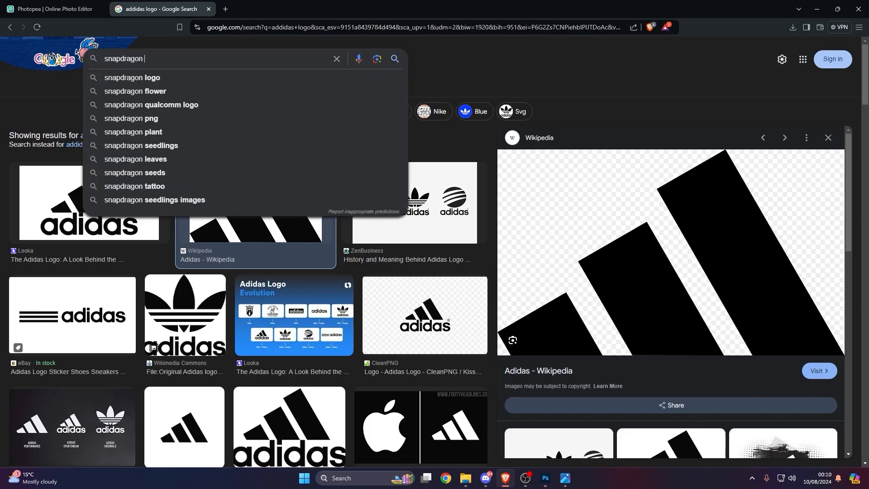
type("sponsor")
key("Return")
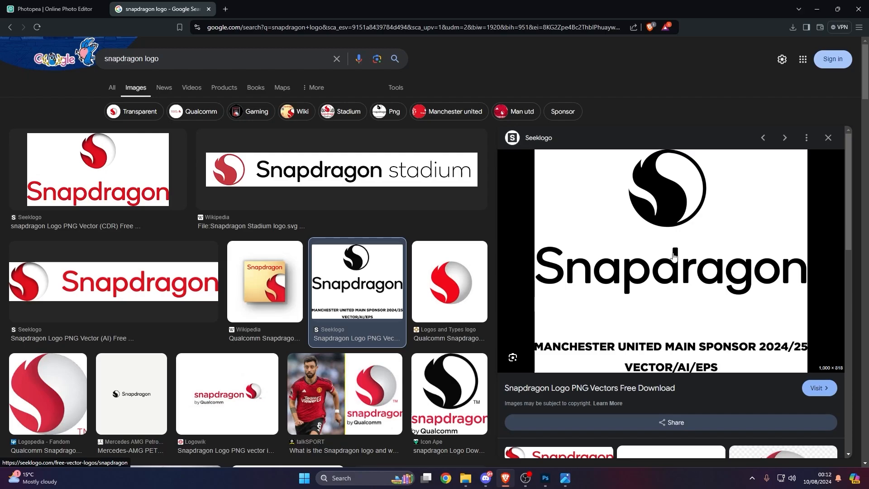
Copy the black Seeklogo Snapdragon sponsor image and paste it into the Photoshop shirt document as a new layer
right_click(665, 253)
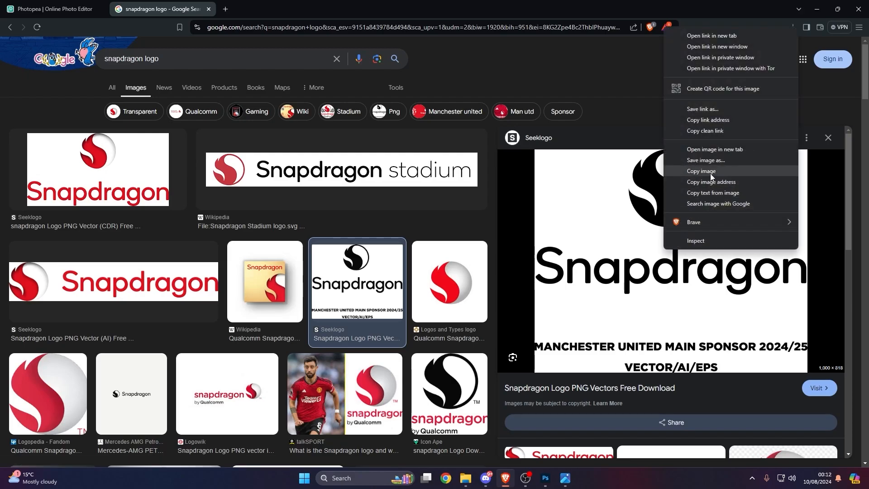
left_click(700, 171)
key("alt+Tab")
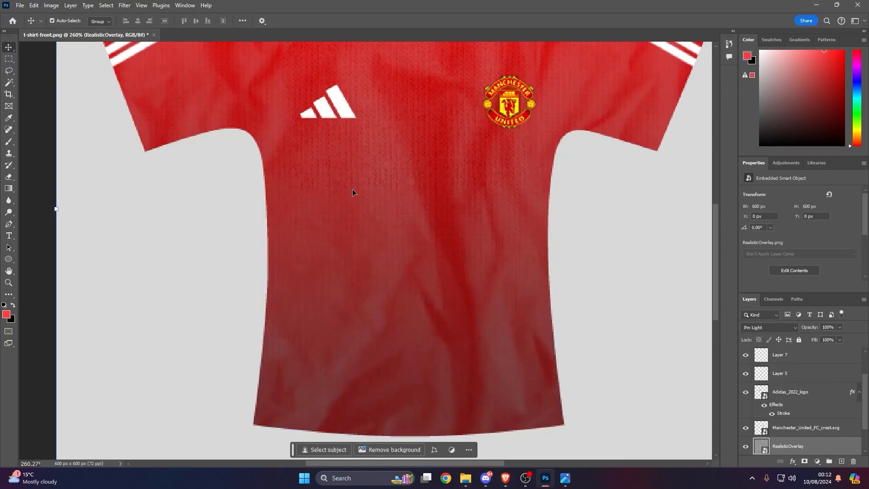
key("ctrl+v")
key("ctrl+t")
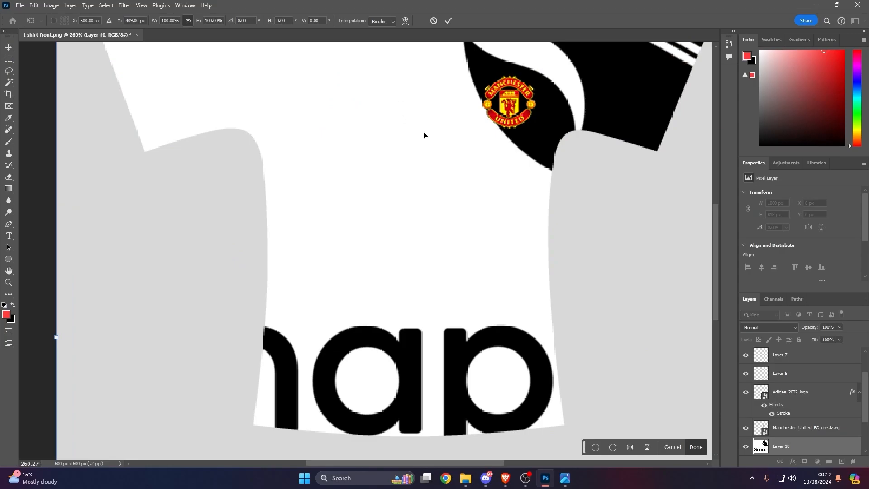
key("Return")
scroll(466, 199, "down", 5)
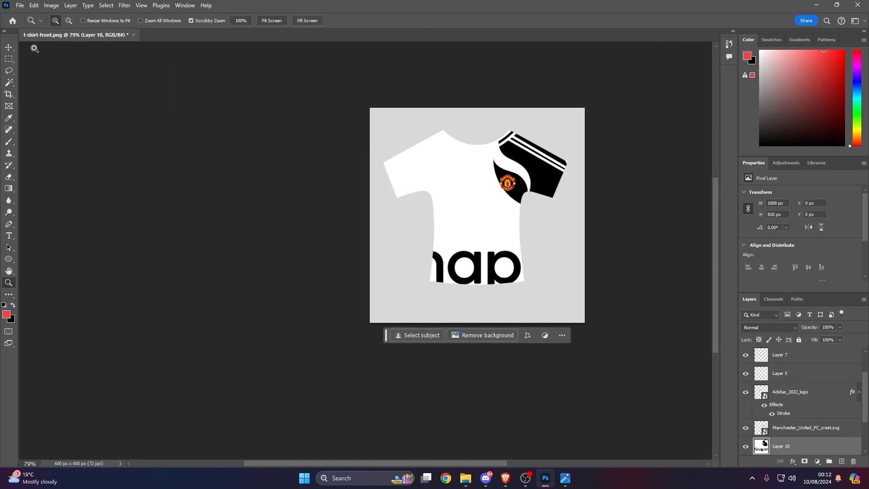
Scale the Snapdragon image to about 208 by 170 px and centre it on the shirt's lower front at X 194 px, Y 289 px
key("ctrl+t")
left_click_drag(370, 108, 584, 286)
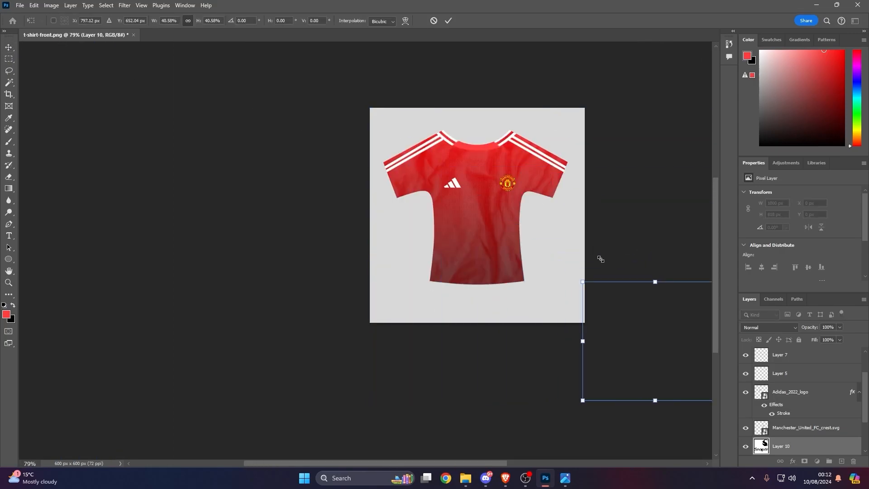
left_click_drag(630, 327, 427, 203)
left_click_drag(380, 161, 468, 210)
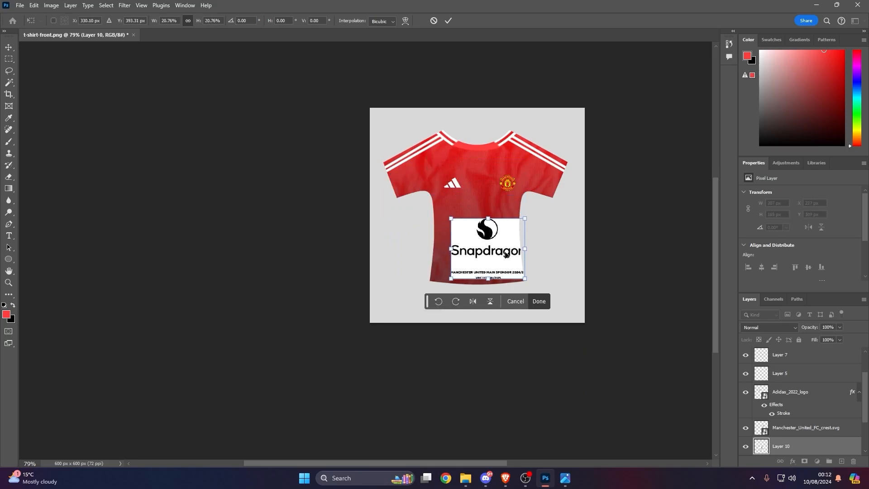
left_click_drag(484, 239, 466, 239)
left_click_drag(491, 256, 512, 255)
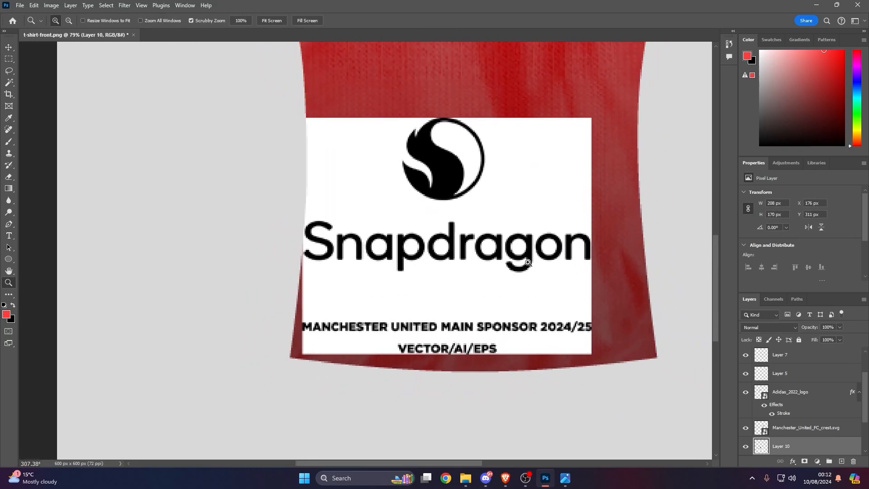
key("v")
left_click_drag(427, 244, 451, 219)
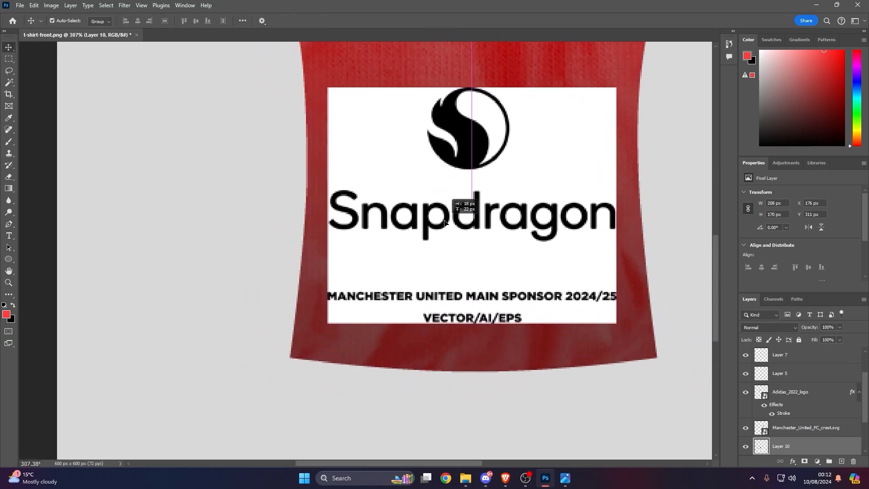
scroll(679, 442, "up", 1)
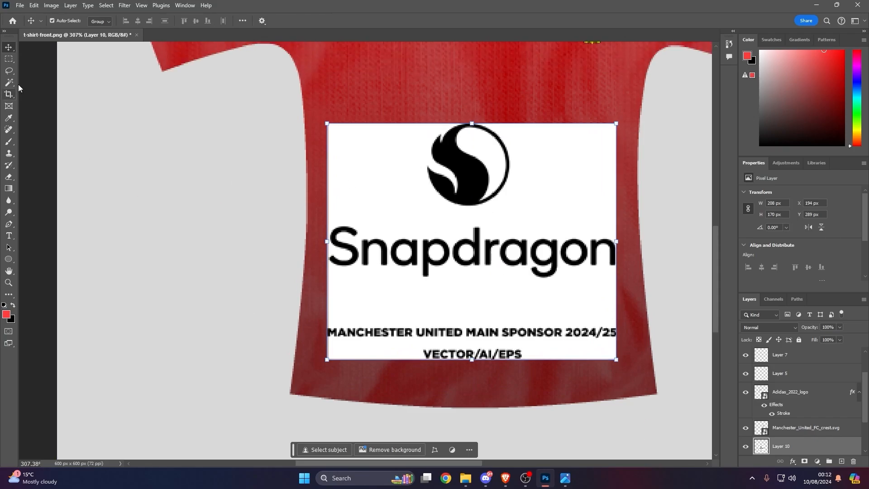
Delete the white background around the Snapdragon artwork and the white area inside its round emblem using the Magic Wand
key("w")
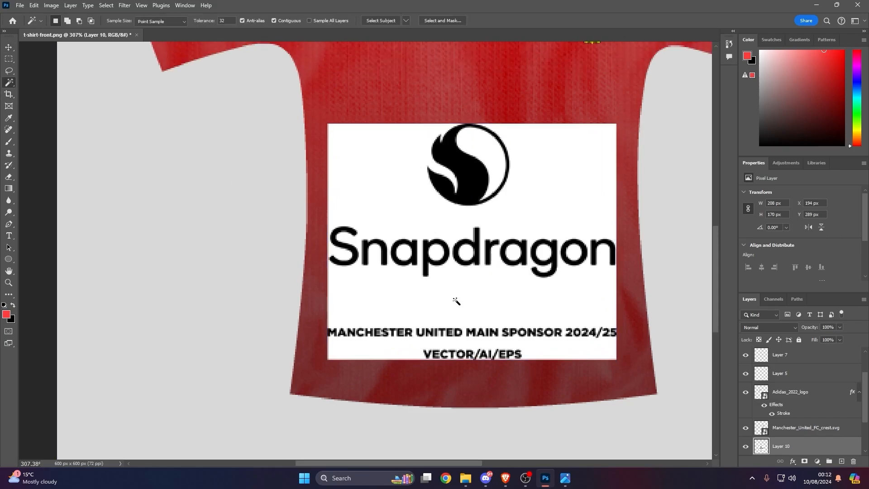
left_click(450, 291)
key("Delete")
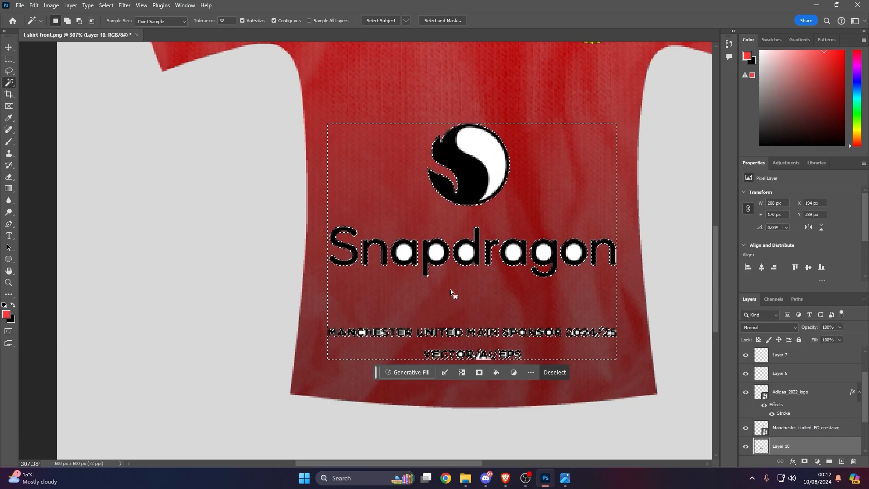
key("ctrl+d")
left_click(473, 146)
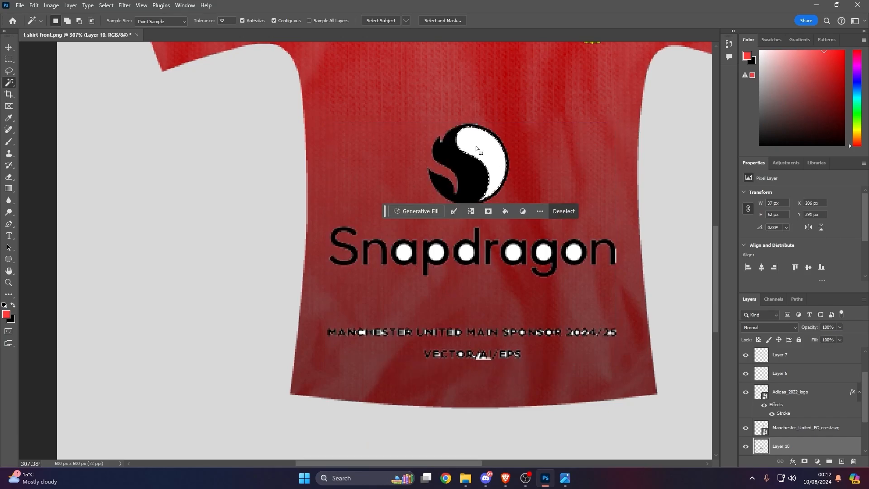
key("Delete")
key("ctrl+d")
Delete the white areas enclosed by the letters of the Snapdragon wordmark and the white remnant beside the final n, and clear the selection
left_click(570, 253)
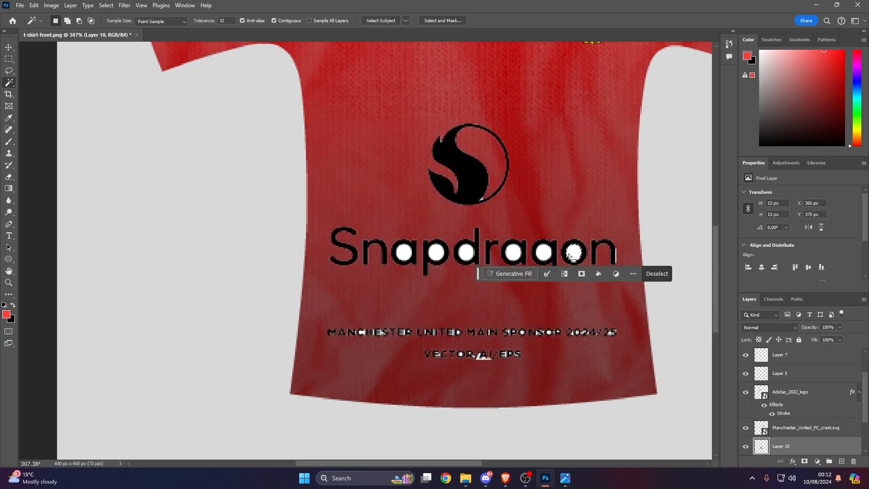
left_click_drag(554, 249, 547, 252)
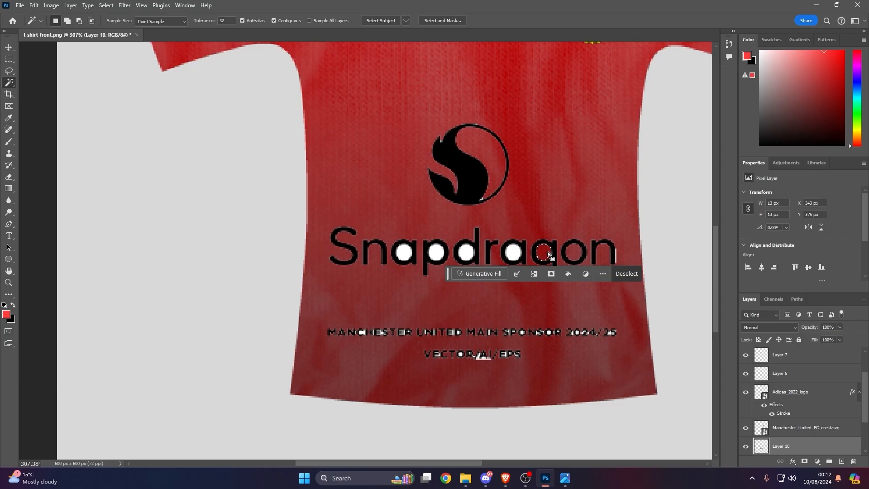
left_click(512, 254)
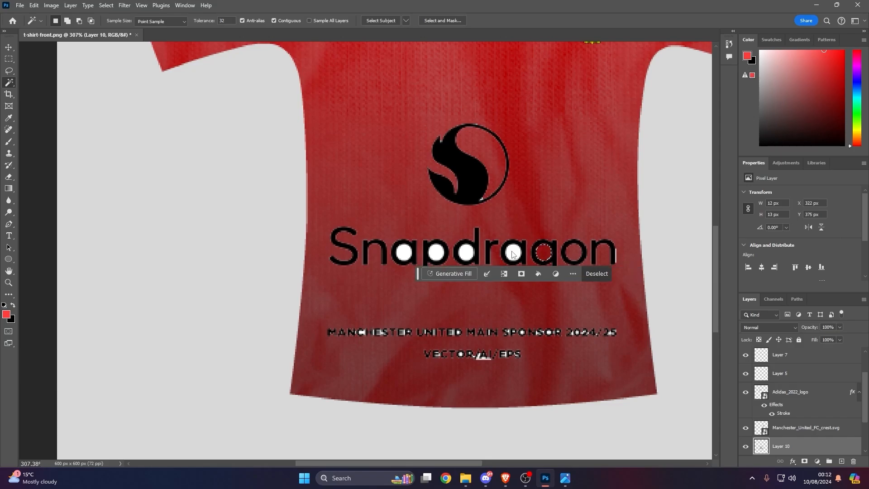
left_click(465, 254)
key("Delete")
left_click(437, 253)
key("Delete")
left_click(405, 252)
key("Delete")
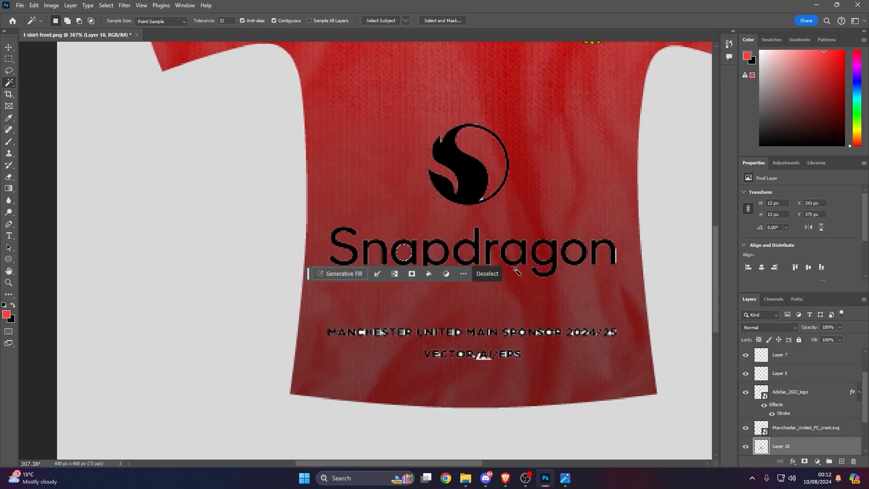
left_click(616, 255)
key("ctrl+d")
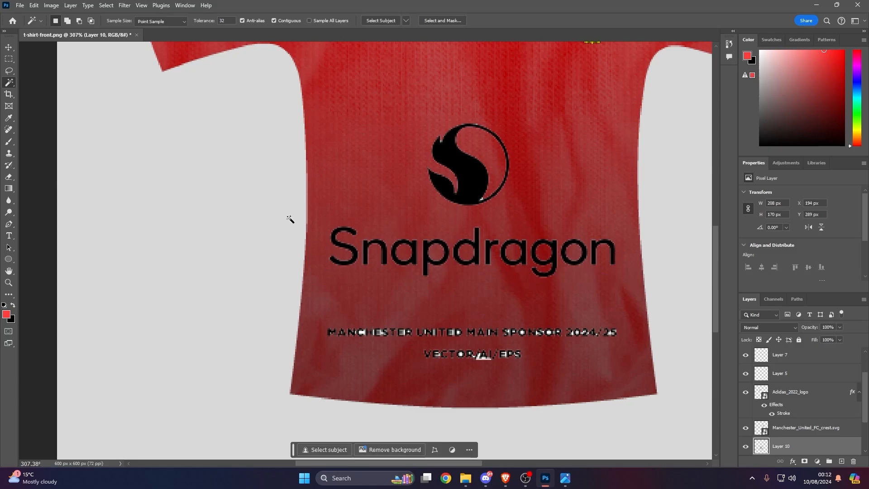
Erase the two caption lines beneath the Snapdragon wordmark and move the logo up to about X 201 px, Y 274 px
key("e")
left_click_drag(528, 333, 487, 338)
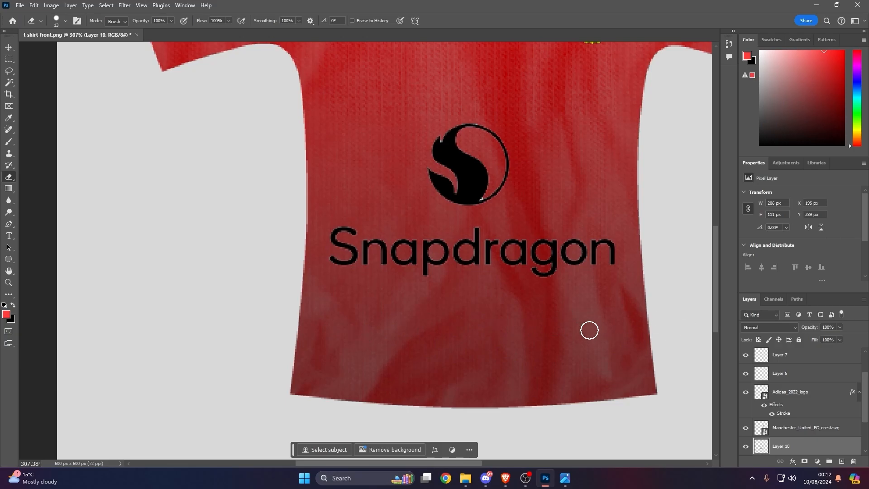
scroll(589, 330, "up", 2)
key("v")
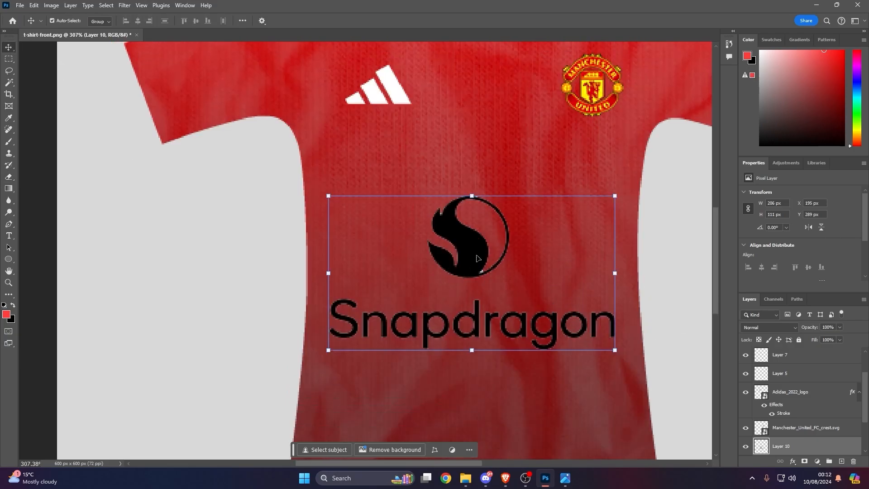
left_click_drag(476, 258, 485, 237)
Add a white Stroke effect to the Snapdragon logo layer so the emblem and wordmark turn white
left_click(794, 461)
left_click(808, 392)
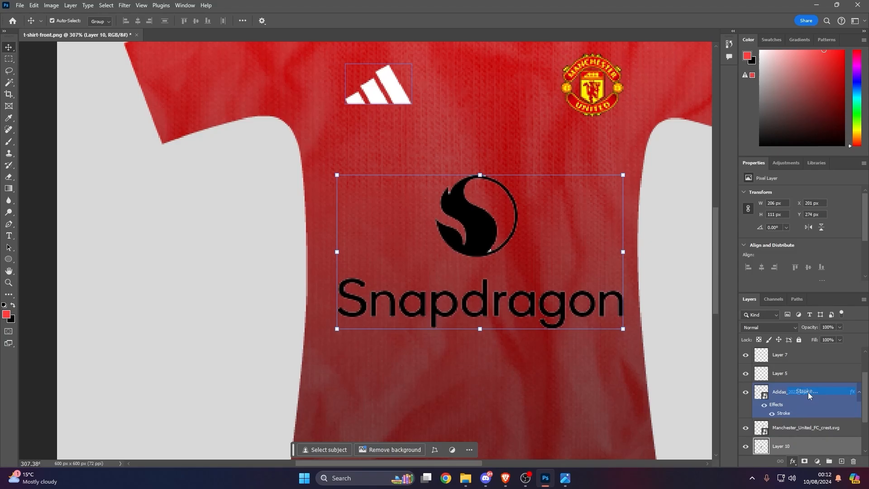
mouse_move(593, 218)
left_mouse_down()
mouse_move(649, 218)
mouse_move(501, 266)
left_mouse_up()
left_click(691, 283)
left_click_drag(500, 317, 501, 285)
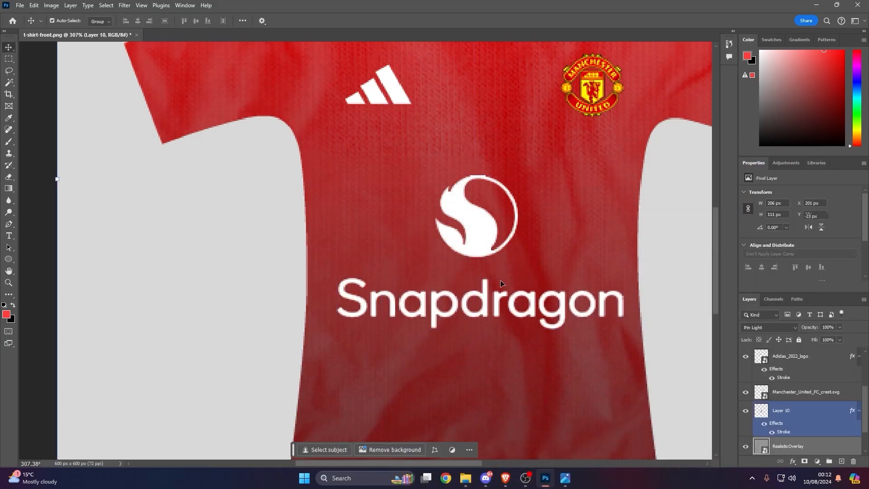
key("ctrl+z")
Scale the Snapdragon logo to about 180 by 97 px and position it at X 215 px, Y 244 px below the crest and Adidas logo
left_click(476, 234, "ctrl")
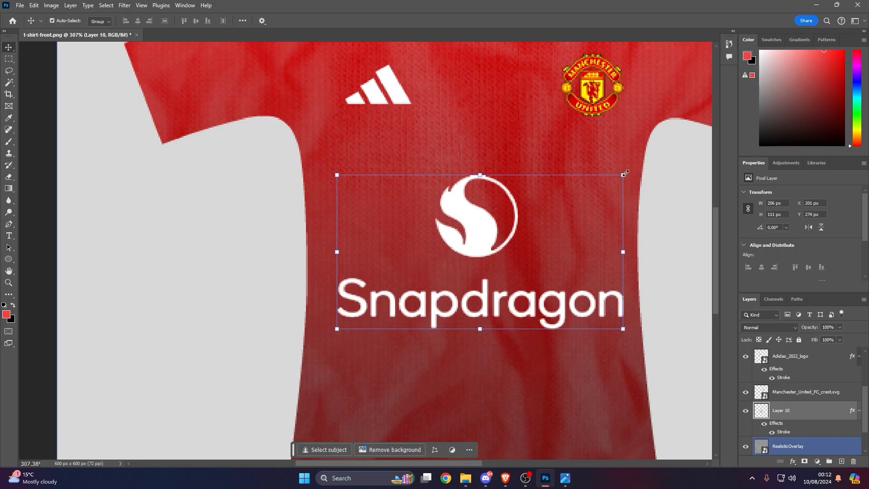
left_click_drag(626, 173, 587, 194)
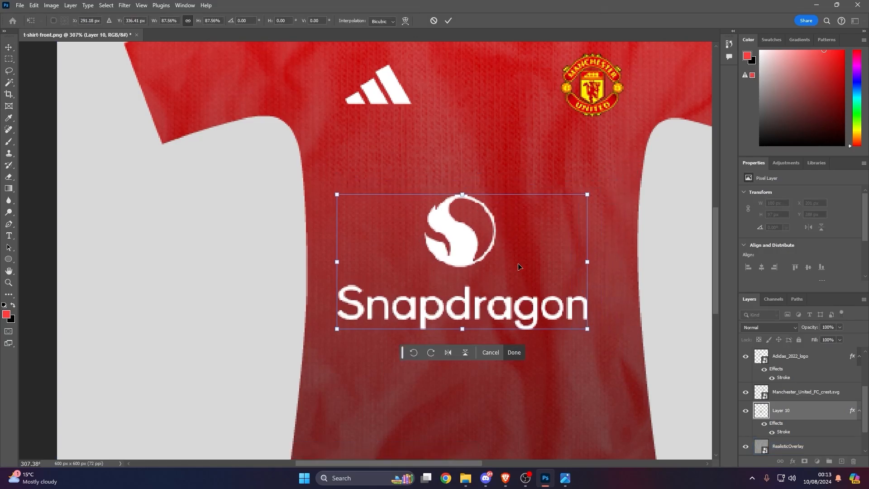
left_click_drag(518, 267, 431, 181)
left_click(445, 23)
Compare the whole shirt design with the reference kit photo, examining the side panels, sponsor and lower hem, and minimise the photo
key("z")
left_click_drag(583, 188, 605, 199)
left_click_drag(466, 200, 474, 205)
left_click_drag(1, 135, 298, 125)
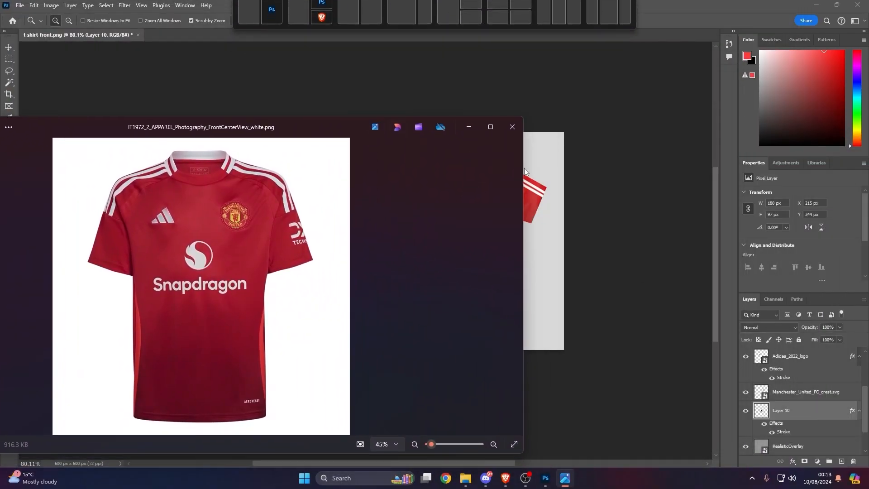
left_click_drag(527, 174, 216, 174)
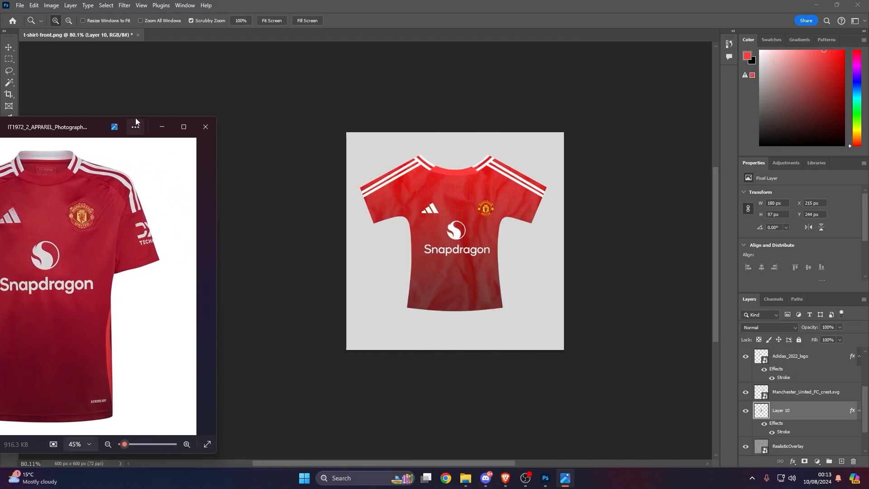
left_click_drag(92, 121, 768, 91)
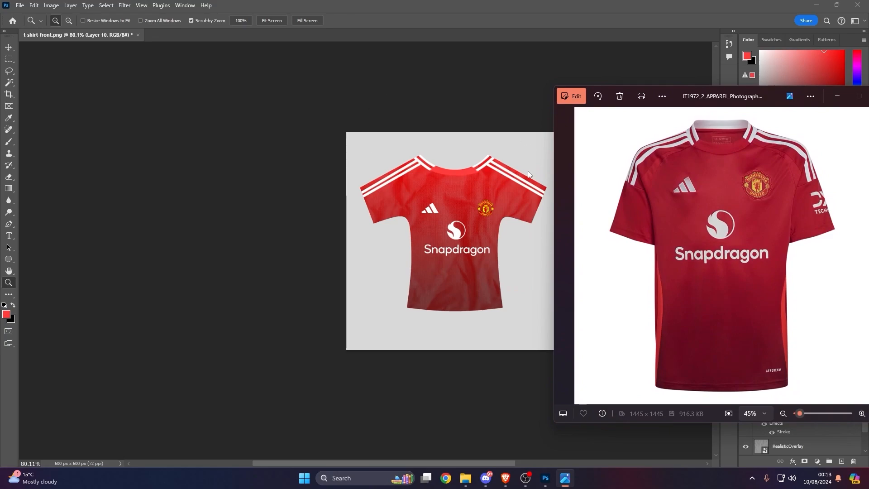
scroll(661, 304, "up", 4)
scroll(660, 253, "down", 4)
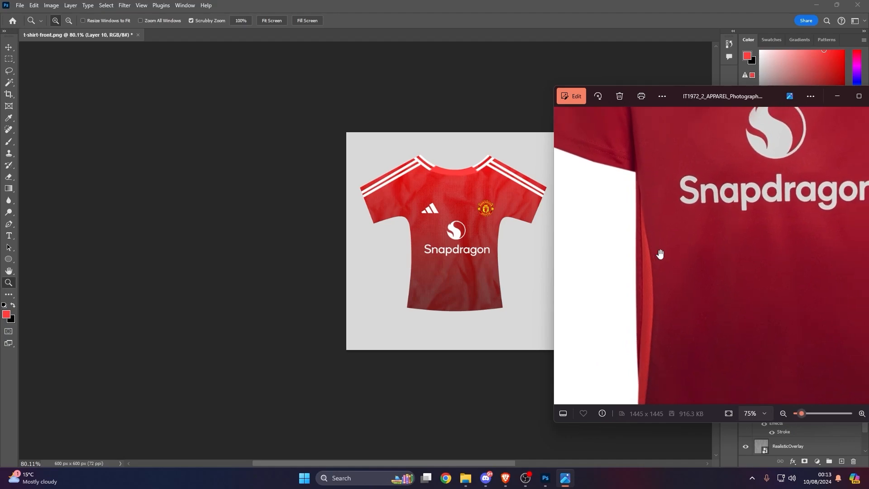
scroll(772, 355, "up", 4)
scroll(761, 278, "down", 4)
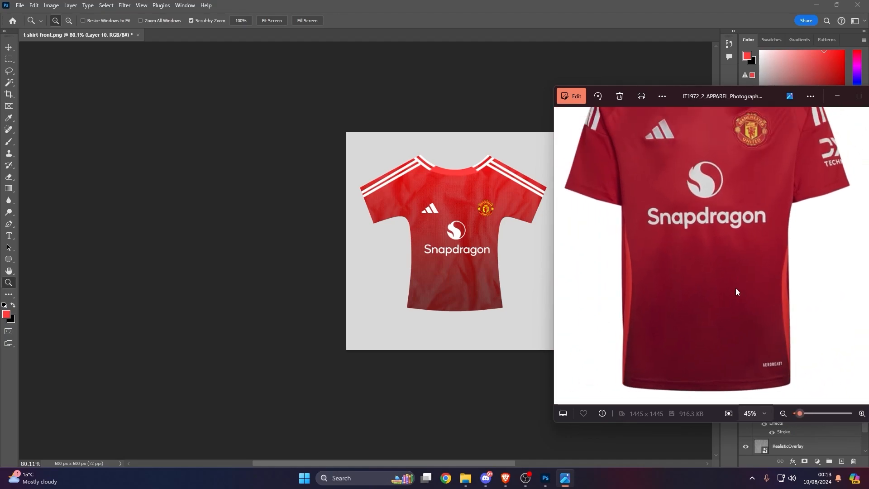
scroll(754, 353, "up", 3)
scroll(724, 331, "down", 2)
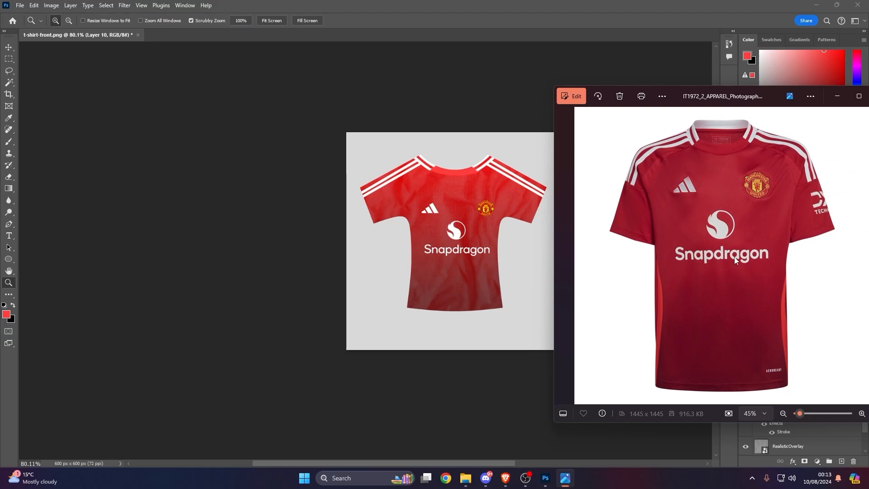
left_click_drag(777, 104, 239, 94)
scroll(523, 297, "down", 1)
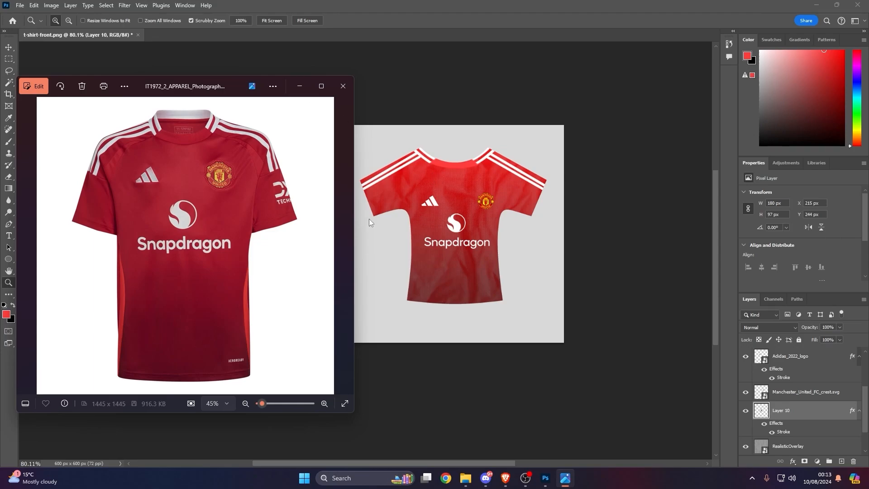
left_click(299, 86)
left_click_drag(459, 249, 503, 263)
left_click(466, 479)
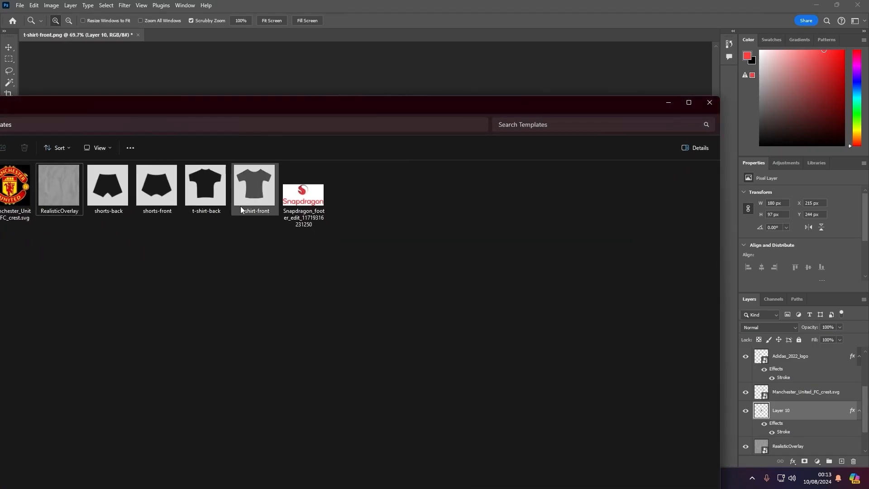
left_click(669, 104)
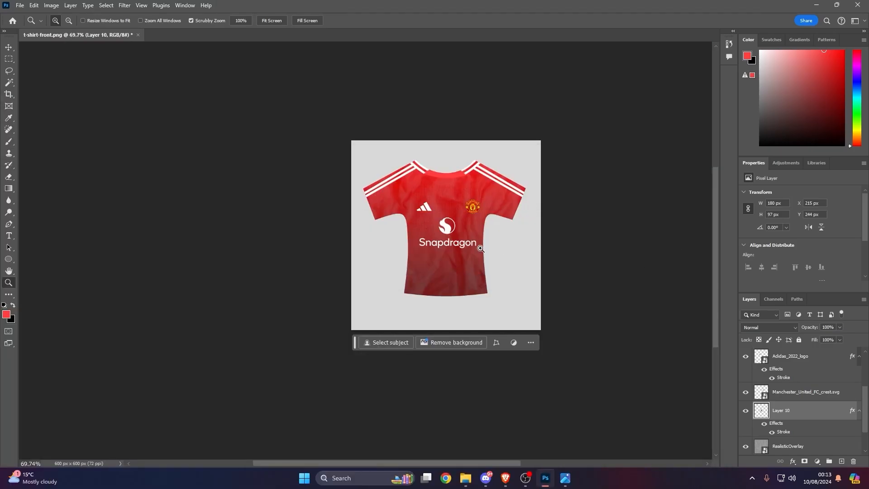
left_click_drag(422, 238, 443, 242)
left_click_drag(575, 226, 471, 212)
Export the shirt design as a PNG named tshirtfront to the Desktop
left_click(20, 5)
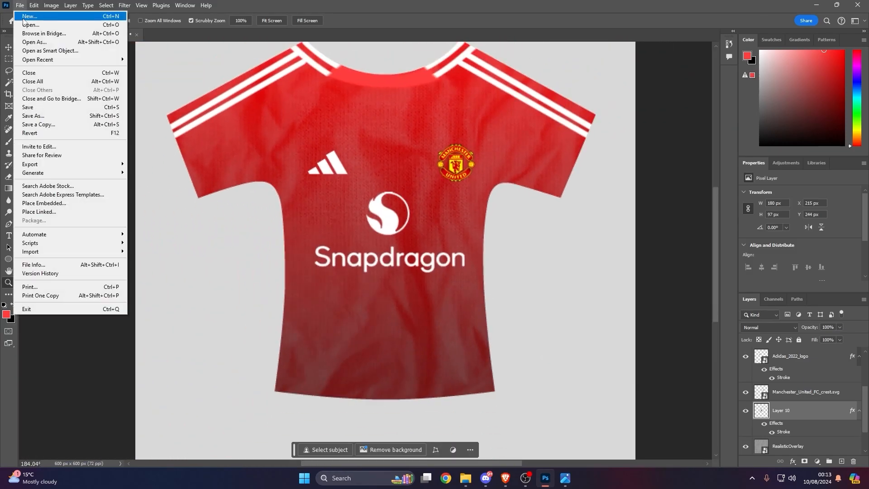
mouse_move(113, 164)
left_click(160, 164)
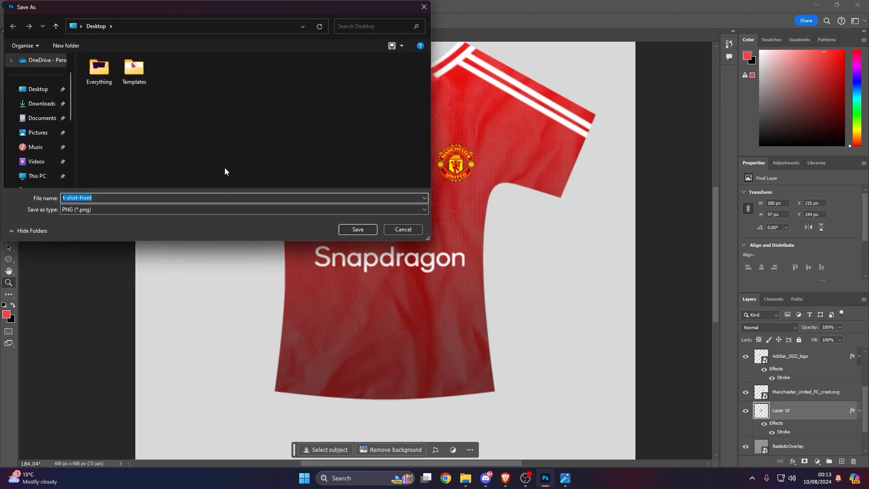
key("BackSpace")
key("Return")
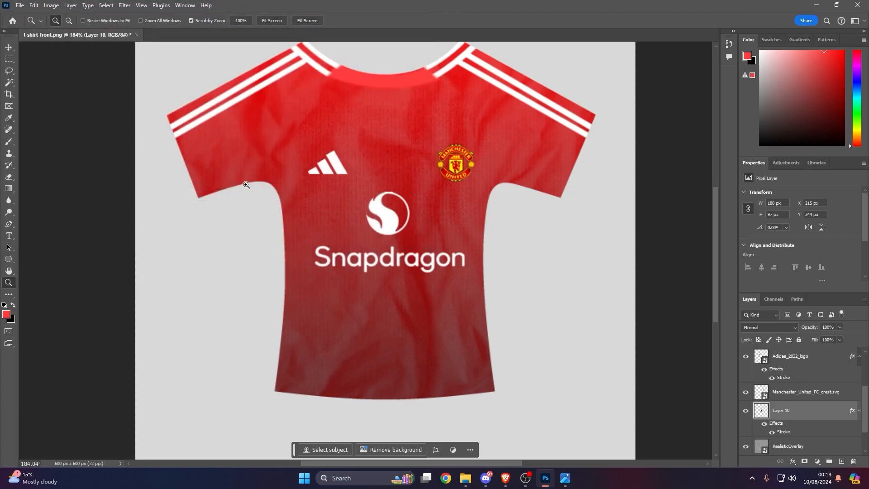
Switch to the Brave browser, search for "vrfs jersey" and open the VRFS jersey creator at jerseys.vrfs.gg
left_click(505, 477)
left_click(224, 9)
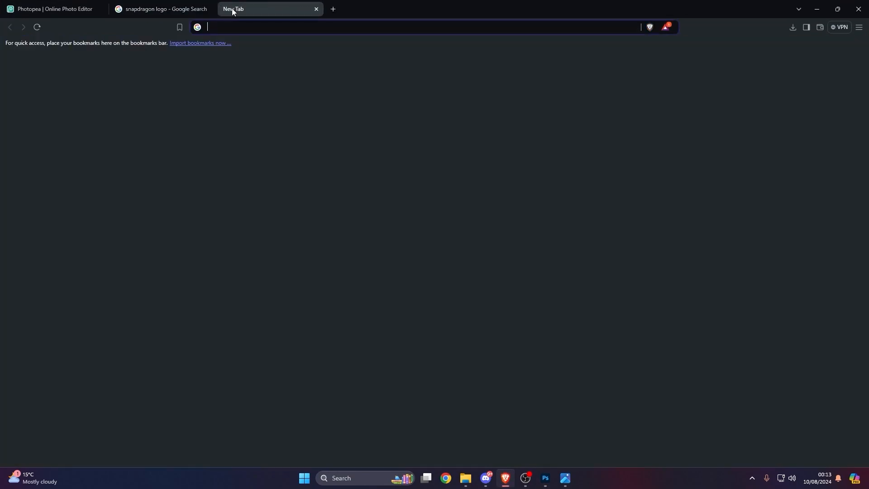
type("vrfs jersey")
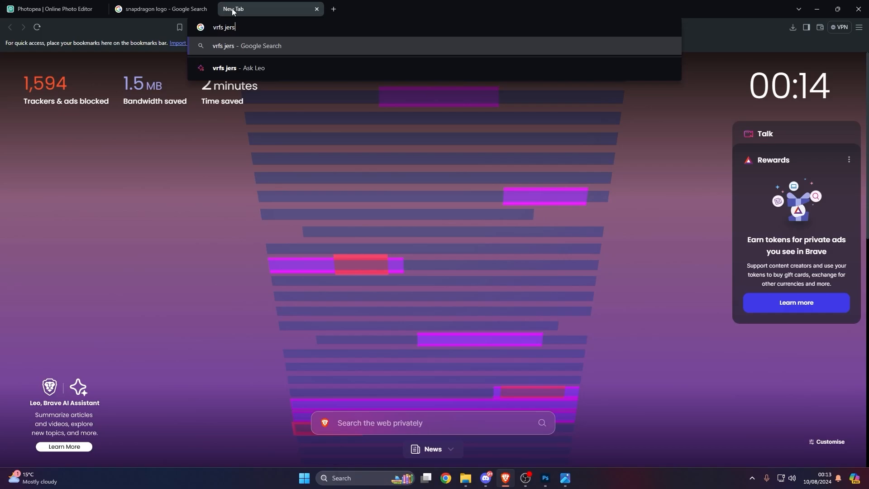
key("Return")
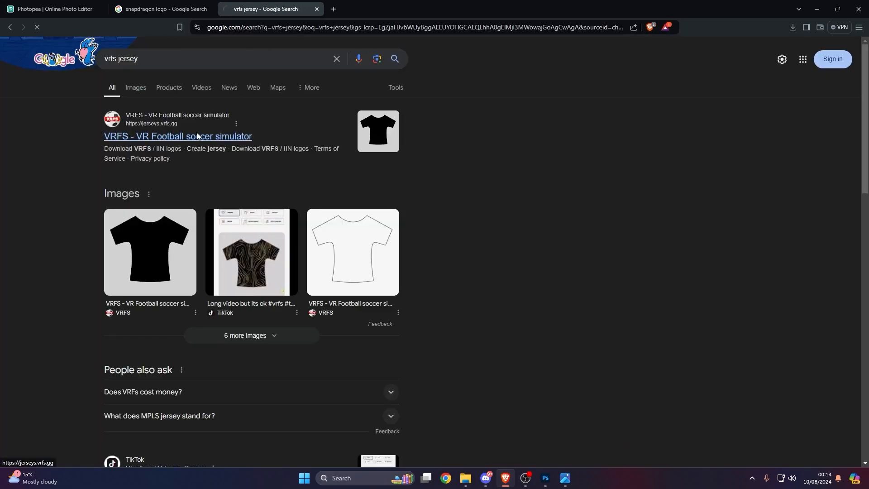
left_click(196, 136)
scroll(437, 223, "down", 4)
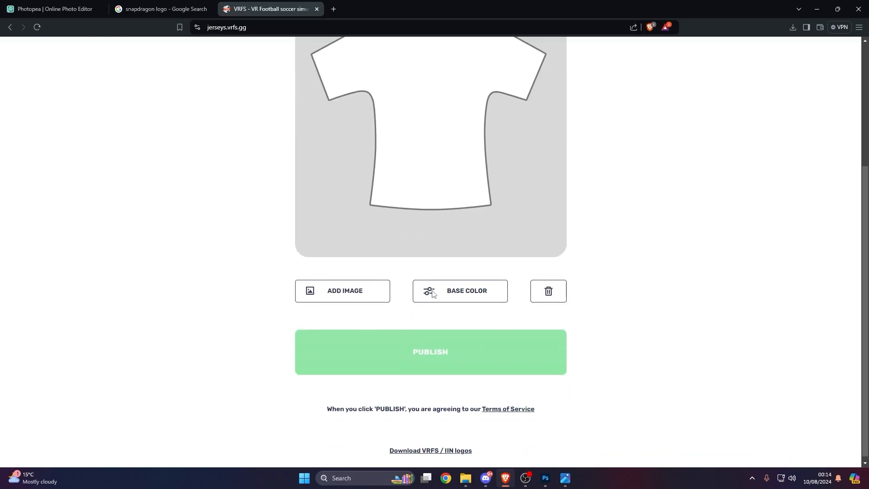
Add the tshirtfront image from the Desktop to the shirt front in the jersey creator
left_click(360, 294)
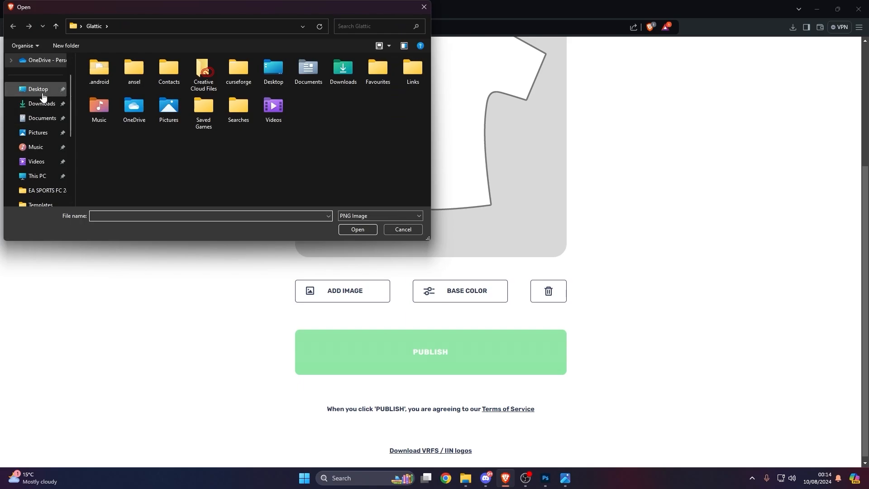
left_click(41, 93)
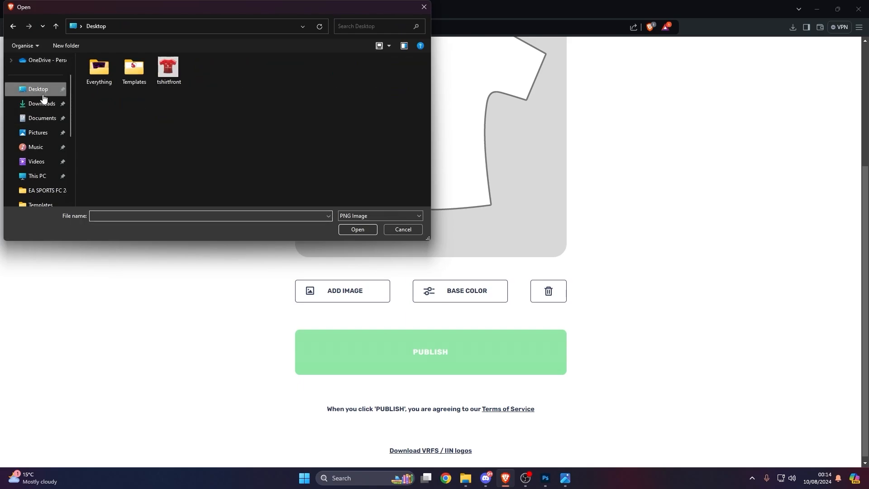
double_click(169, 77)
scroll(696, 292, "up", 4)
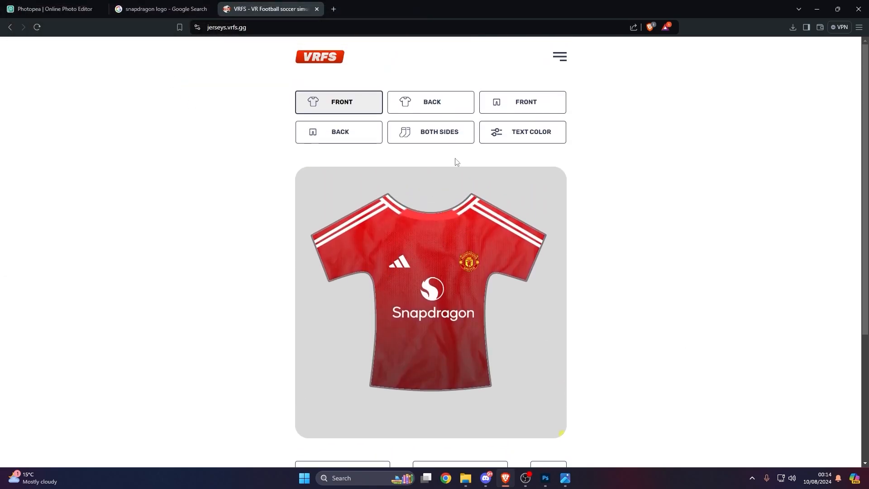
Look through the shirt back, shorts front and back, socks and text colour sections, and return to the shirt front
scroll(510, 307, "down", 2)
scroll(510, 306, "up", 2)
left_click(409, 111)
left_click(342, 109)
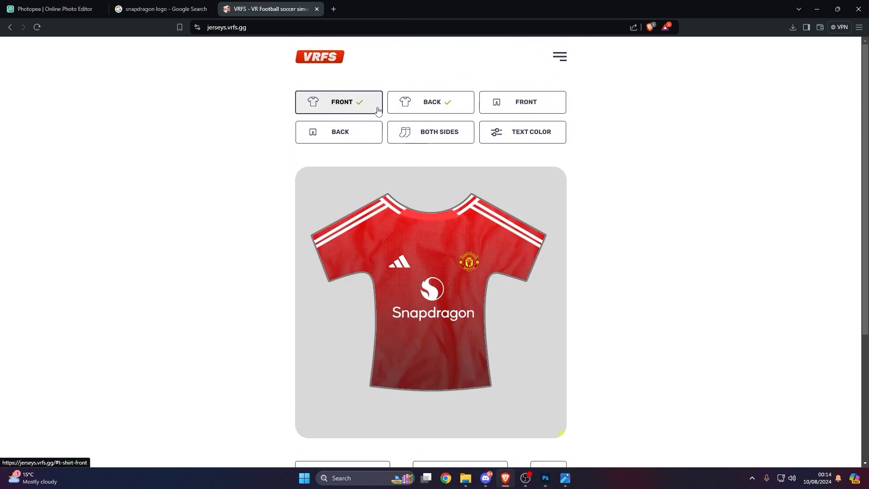
left_click(504, 113)
left_click(344, 131)
left_click(405, 135)
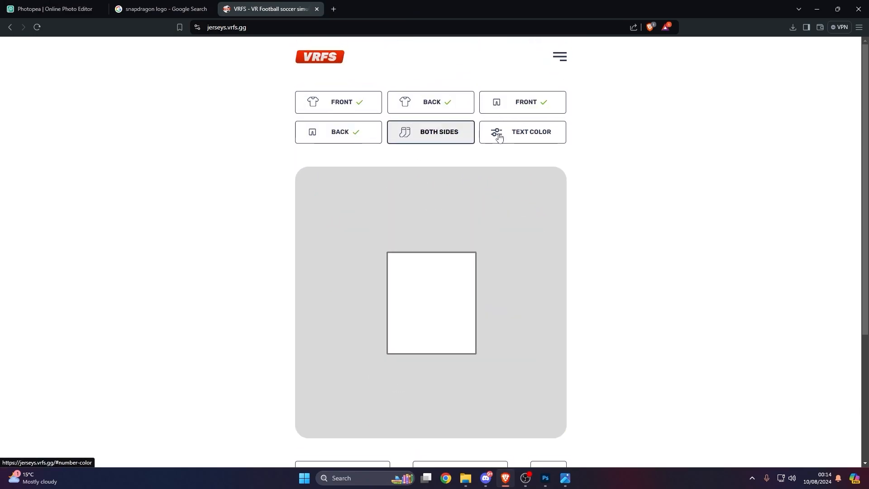
left_click(498, 134)
left_click(355, 102)
scroll(686, 303, "down", 4)
scroll(631, 271, "up", 4)
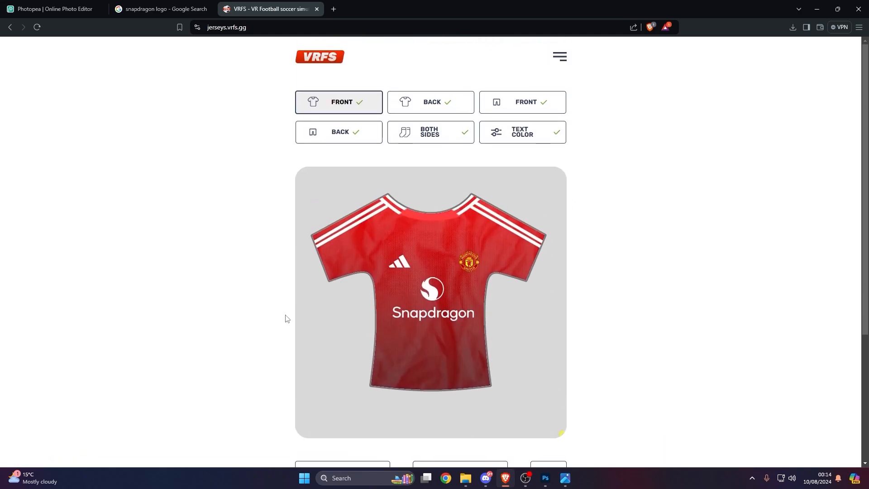
Switch back to Photoshop and examine the finished shirt front up close and as a whole
left_click(543, 481)
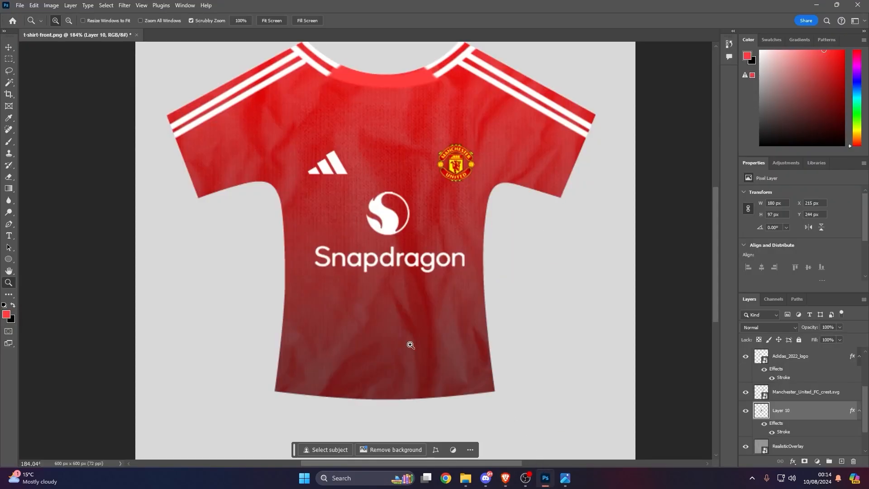
left_click_drag(414, 281, 394, 282)
left_click_drag(384, 253, 448, 202)
scroll(435, 272, "down", 5)
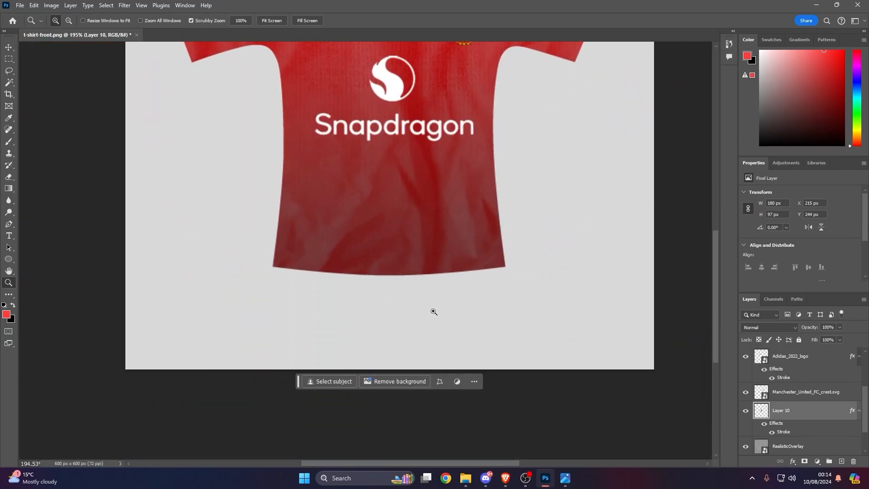
left_click_drag(437, 305, 580, 305)
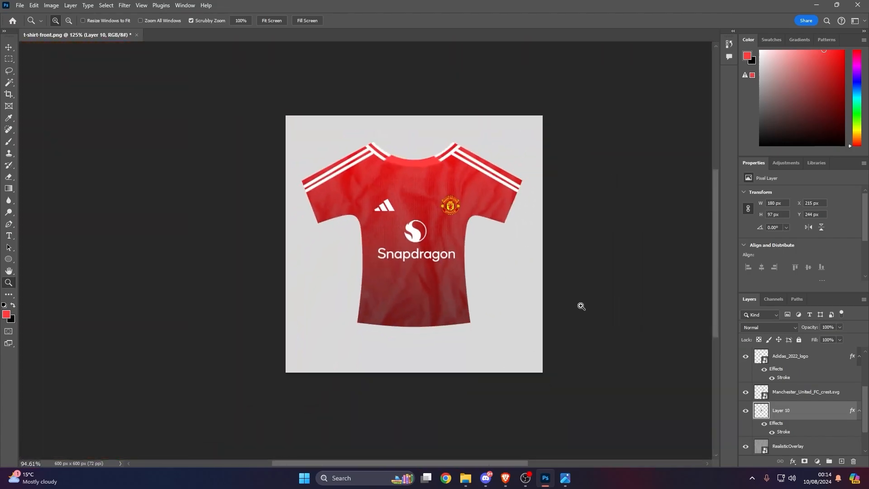